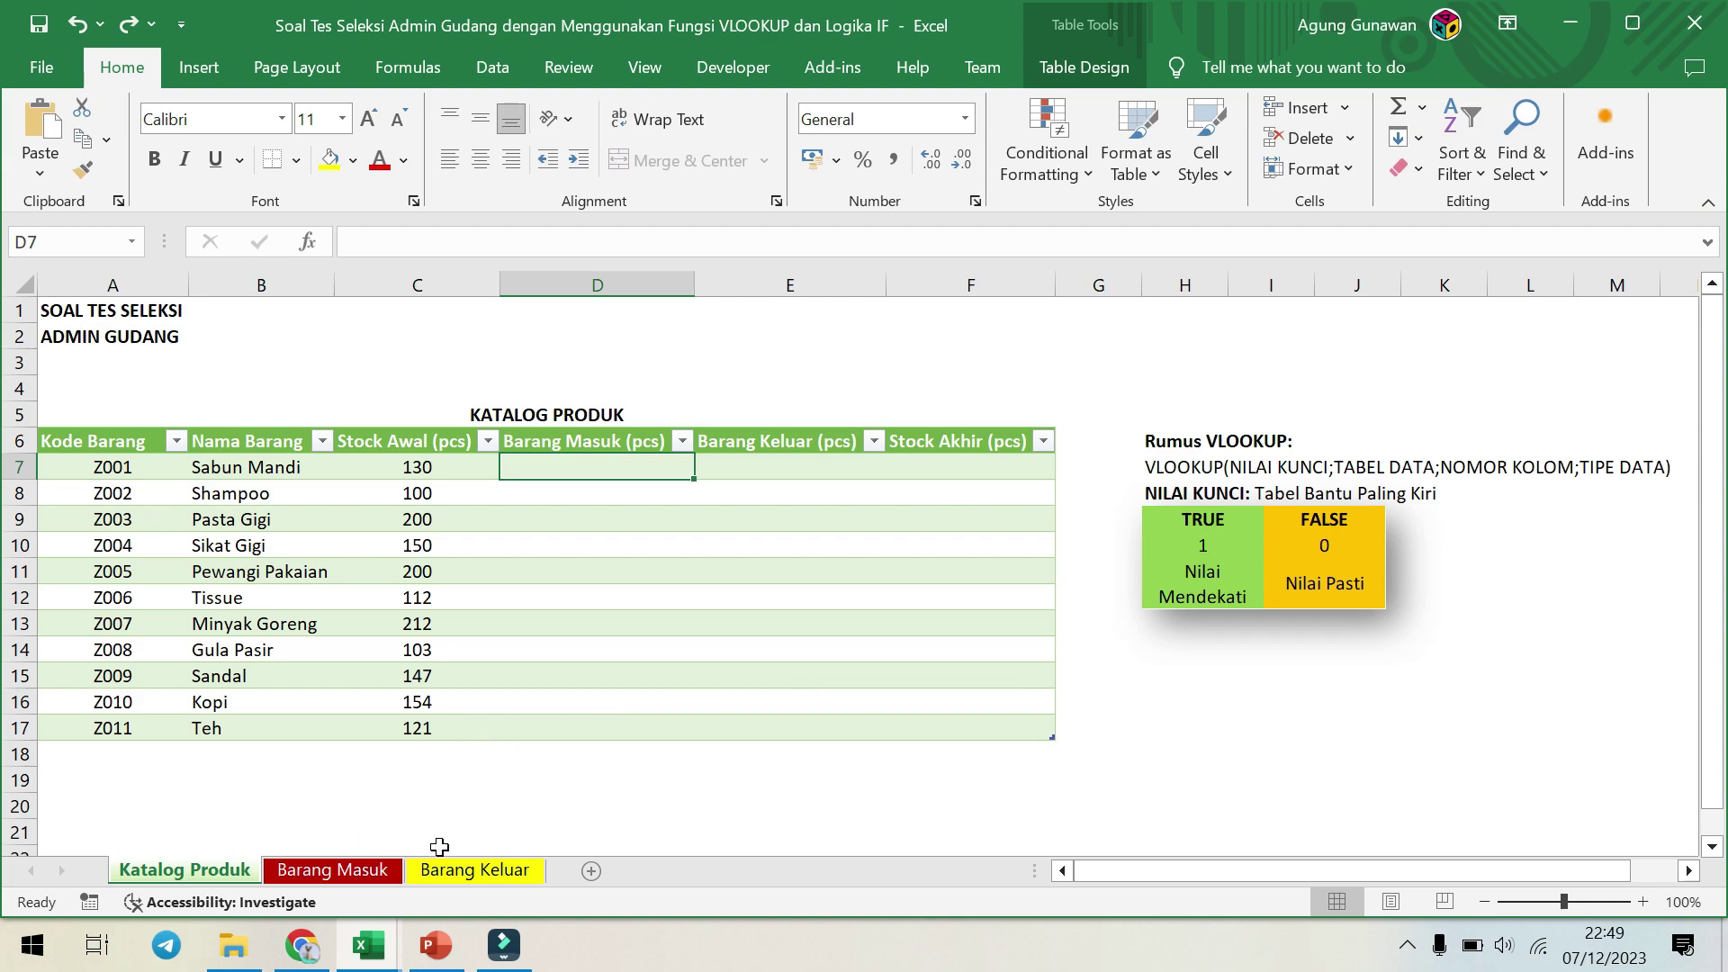
# Look over the Barang Masuk and Barang Keluar sheets against the empty columns of the Katalog Produk table.
pyautogui.click(338, 875)
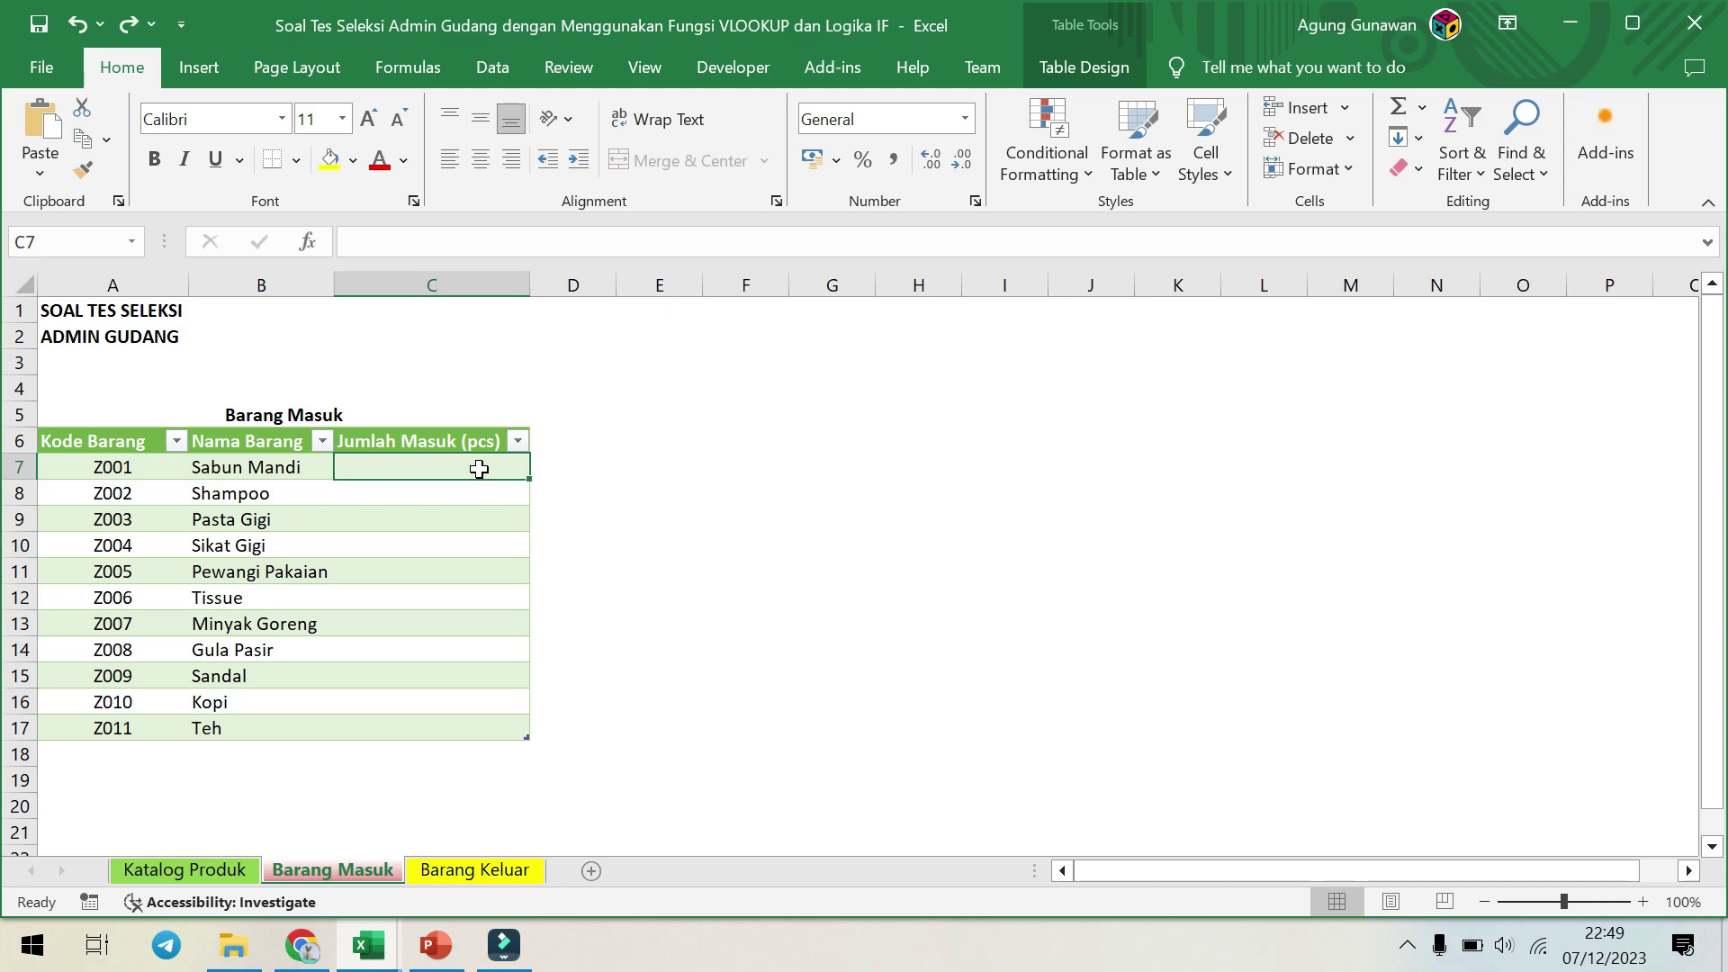
pyautogui.click(185, 872)
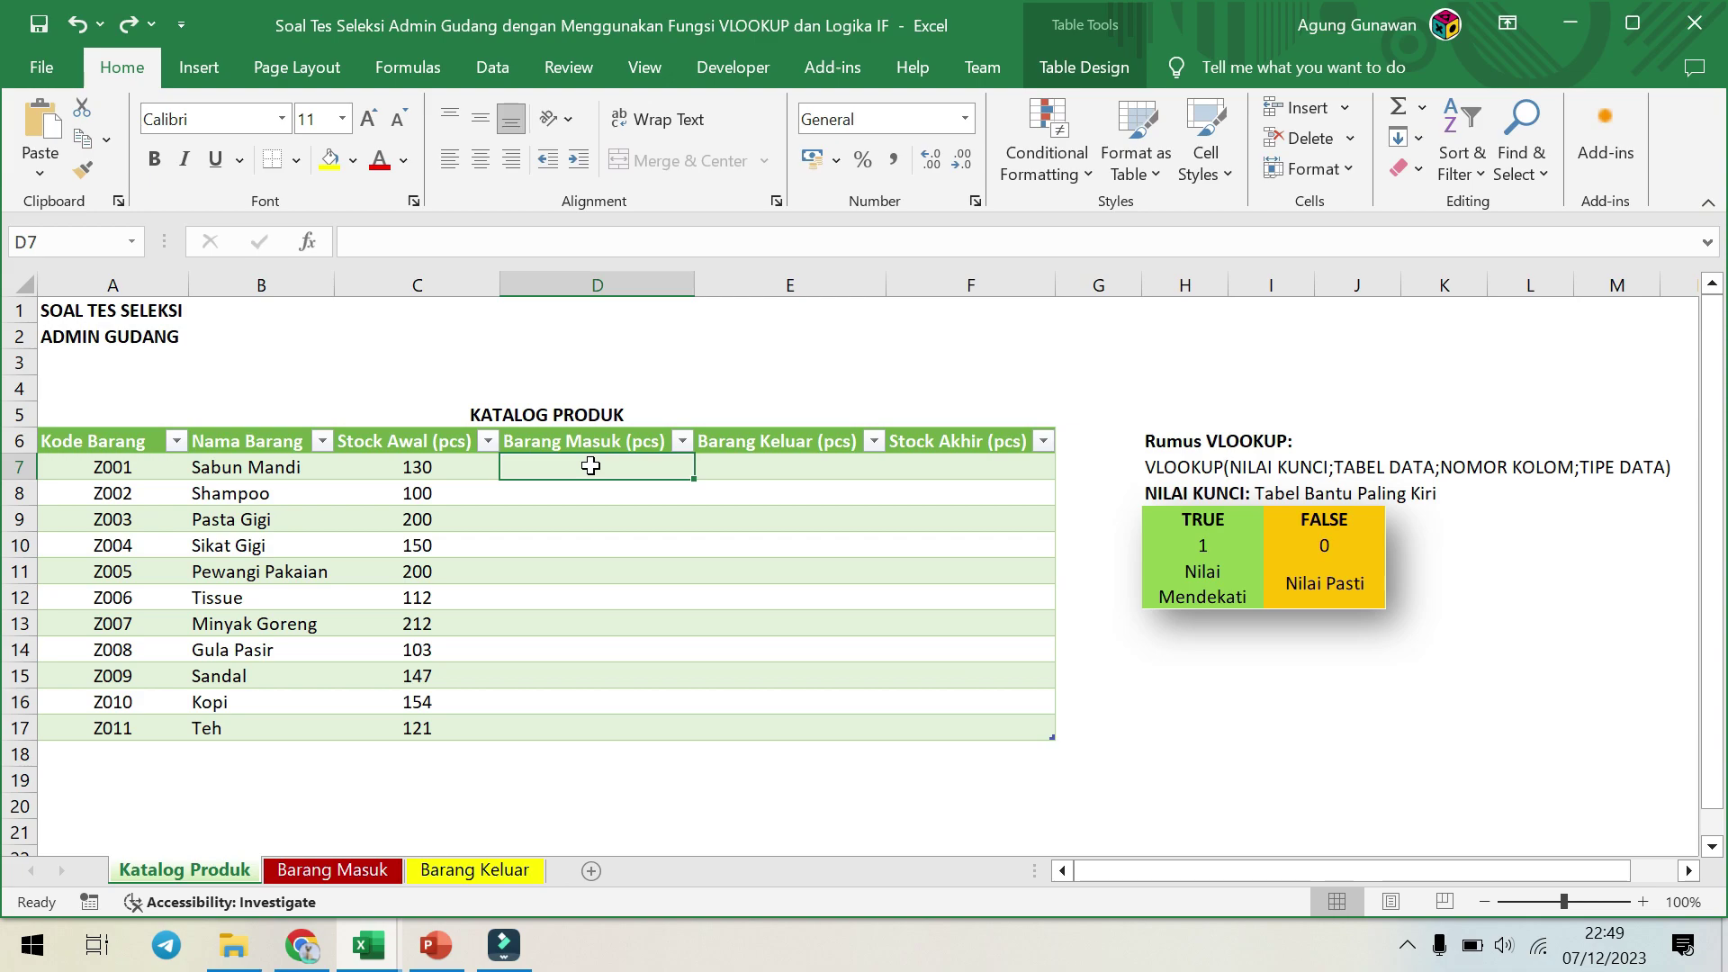
pyautogui.click(494, 870)
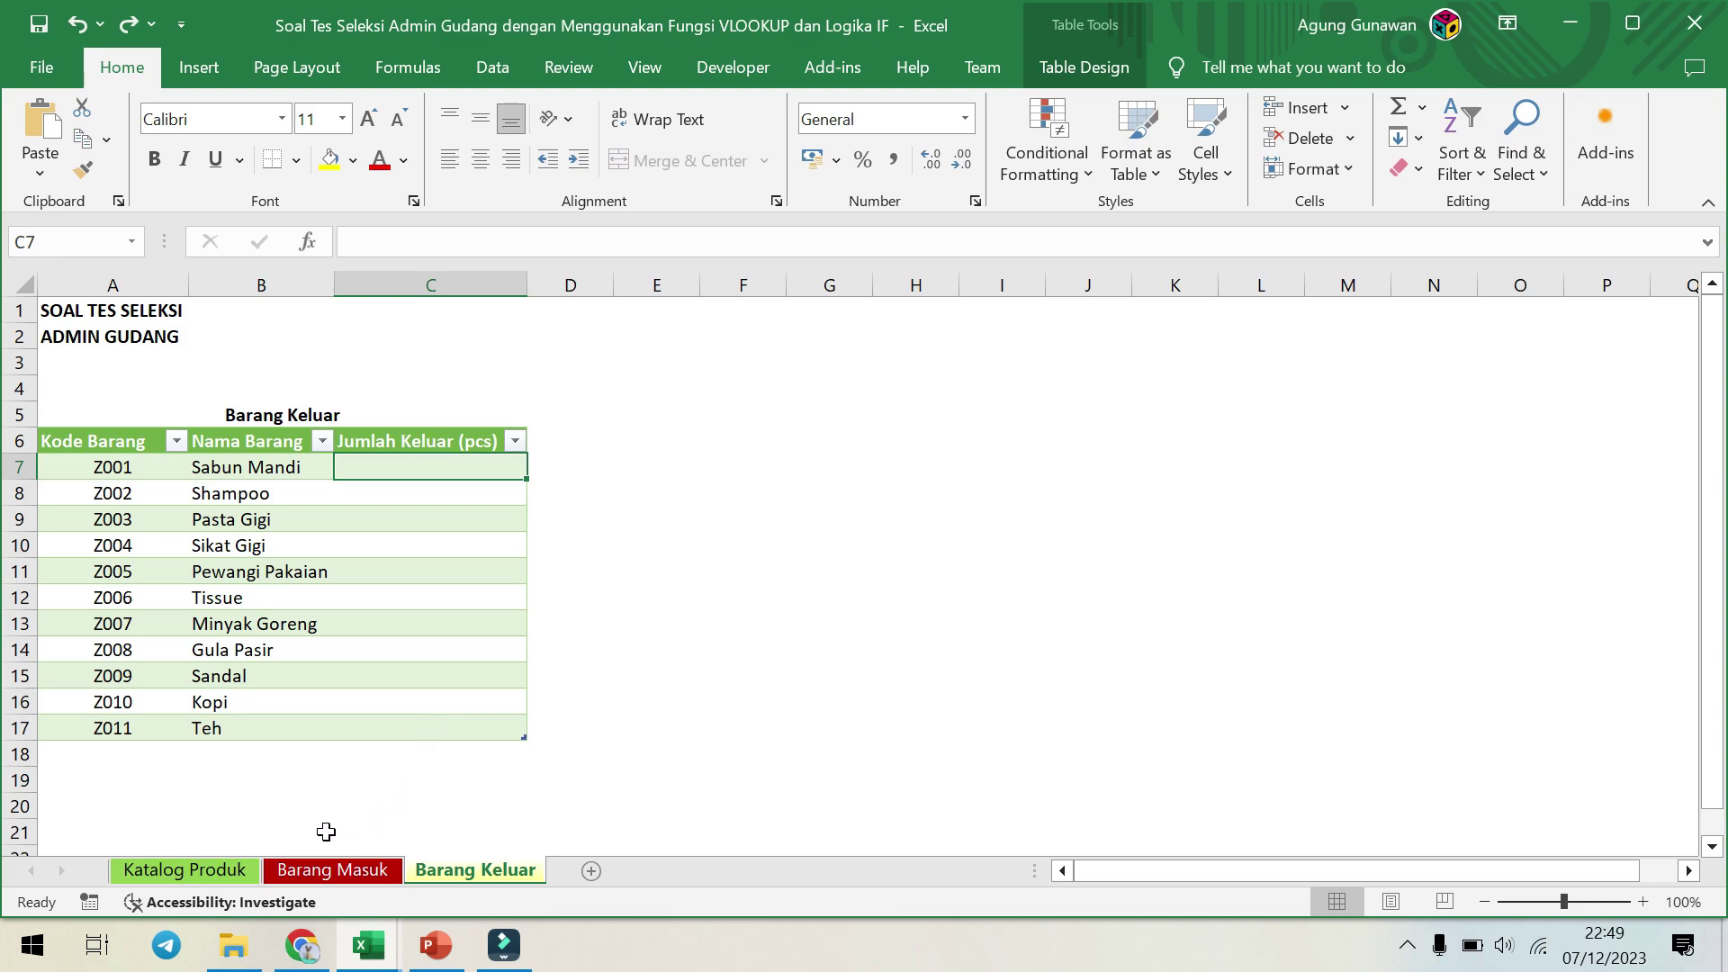
pyautogui.click(452, 495)
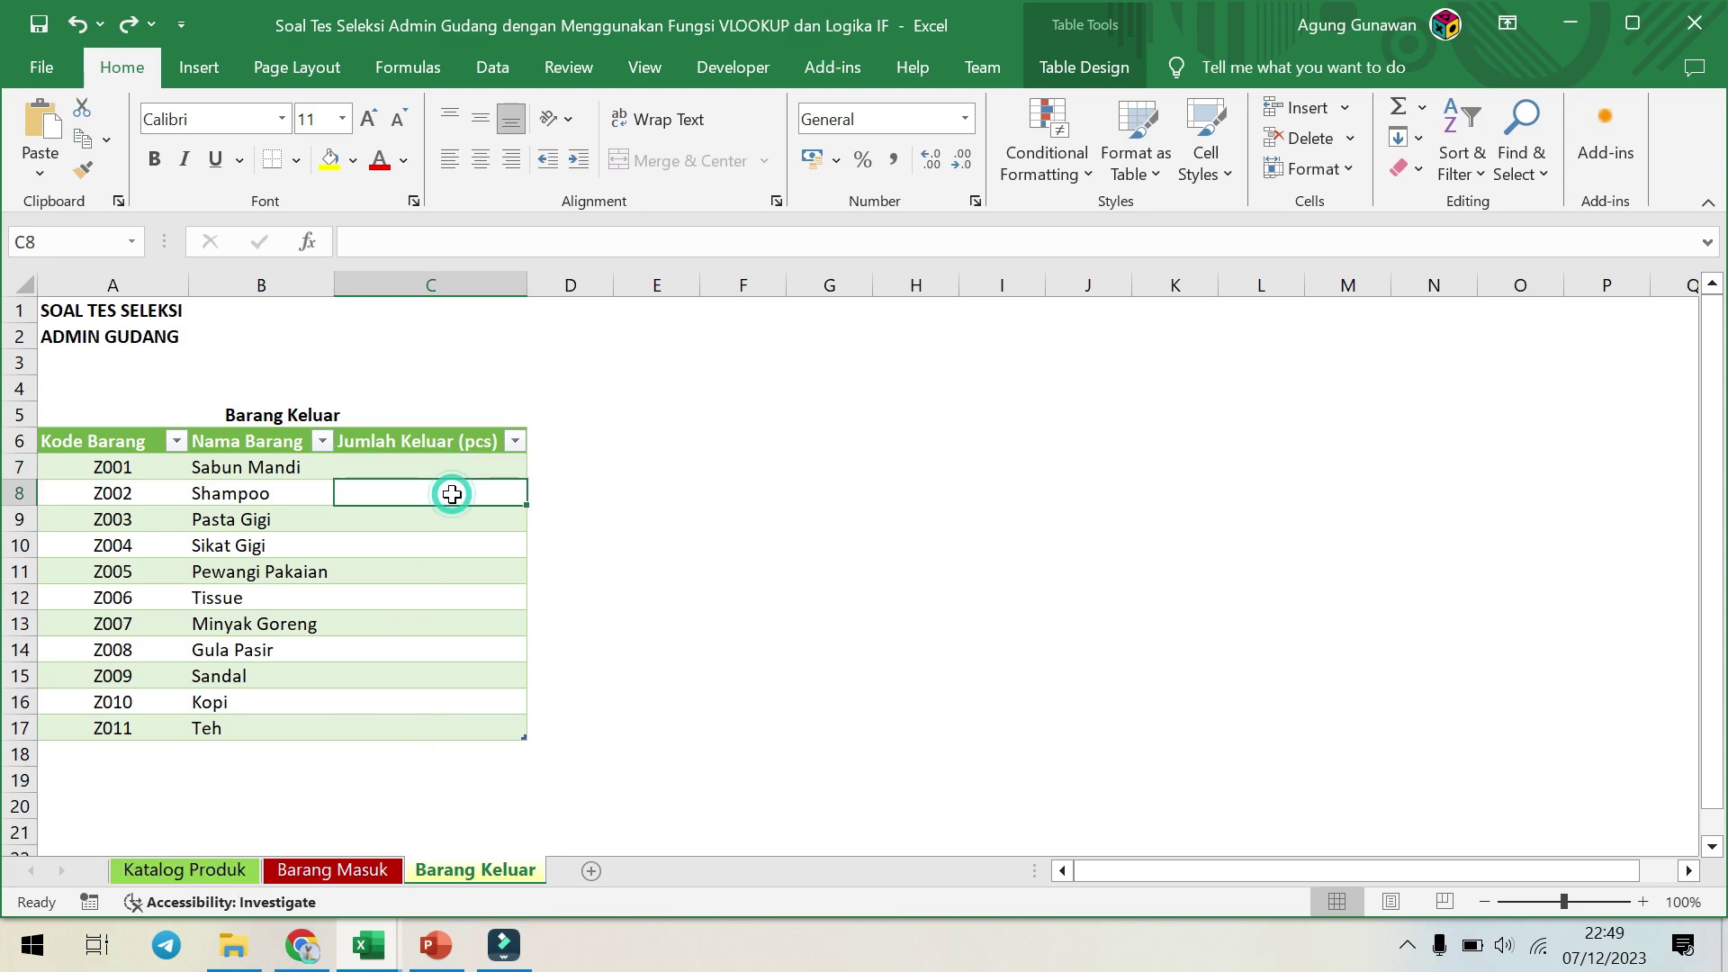
pyautogui.click(215, 871)
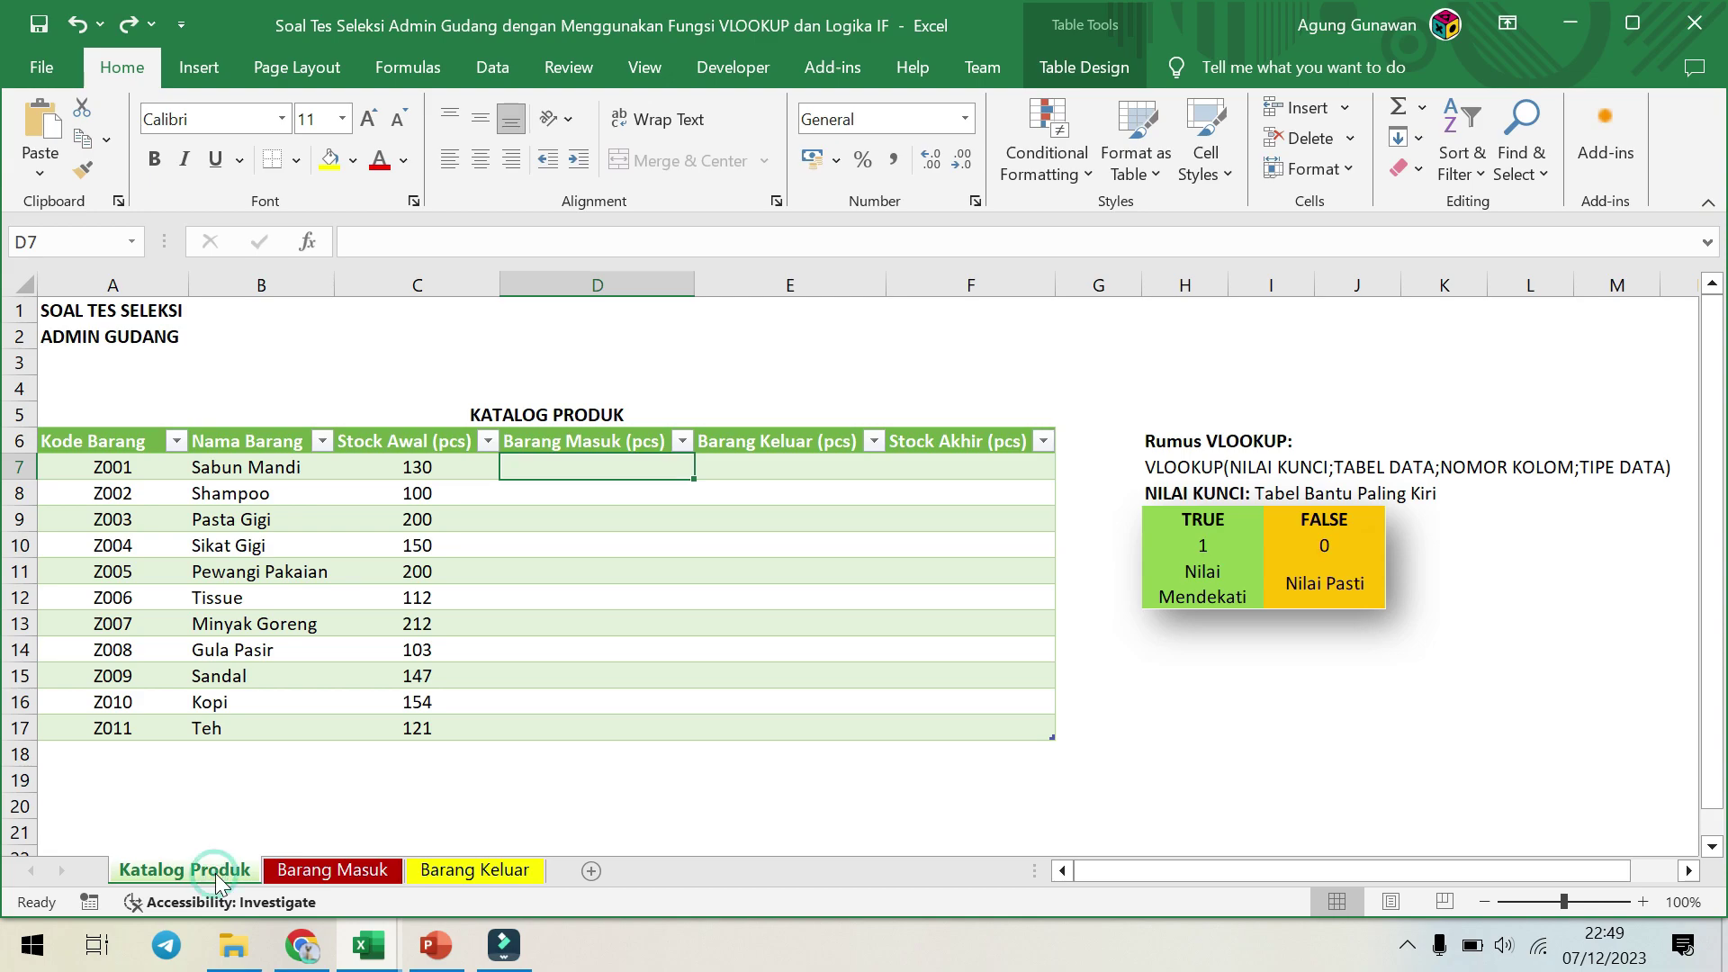
pyautogui.click(814, 464)
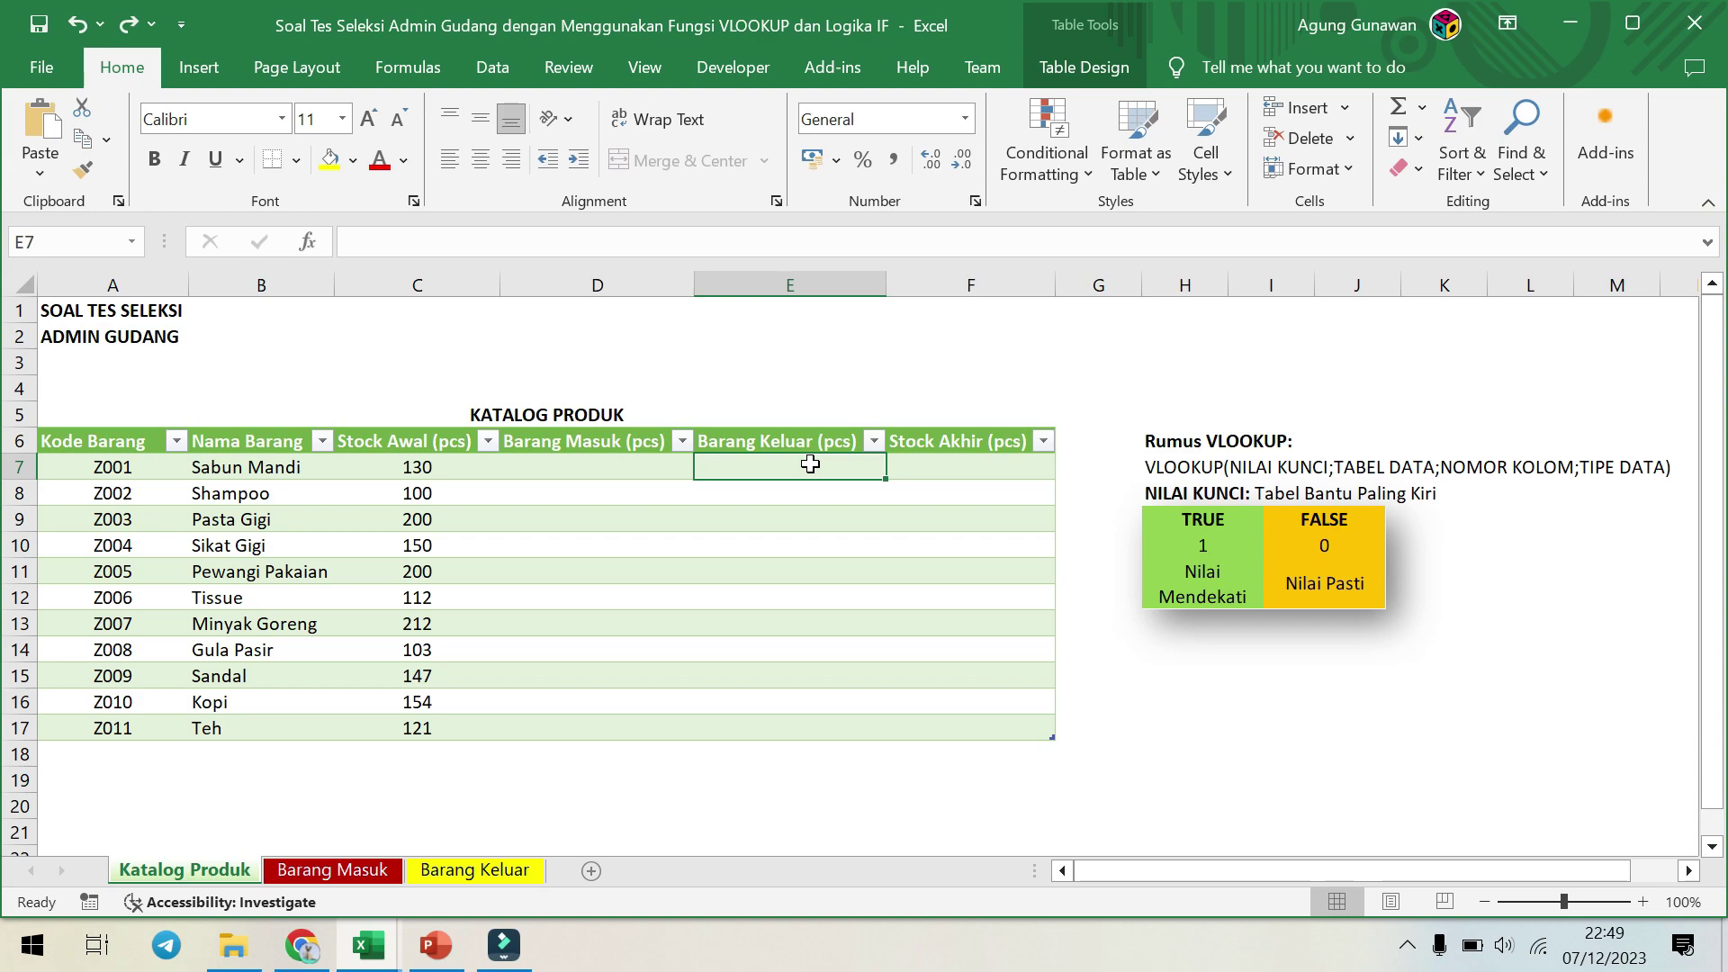
# Show the gridlines on the Katalog Produk sheet.
pyautogui.moveTo(268, 332); pyautogui.dragTo(1112, 365)
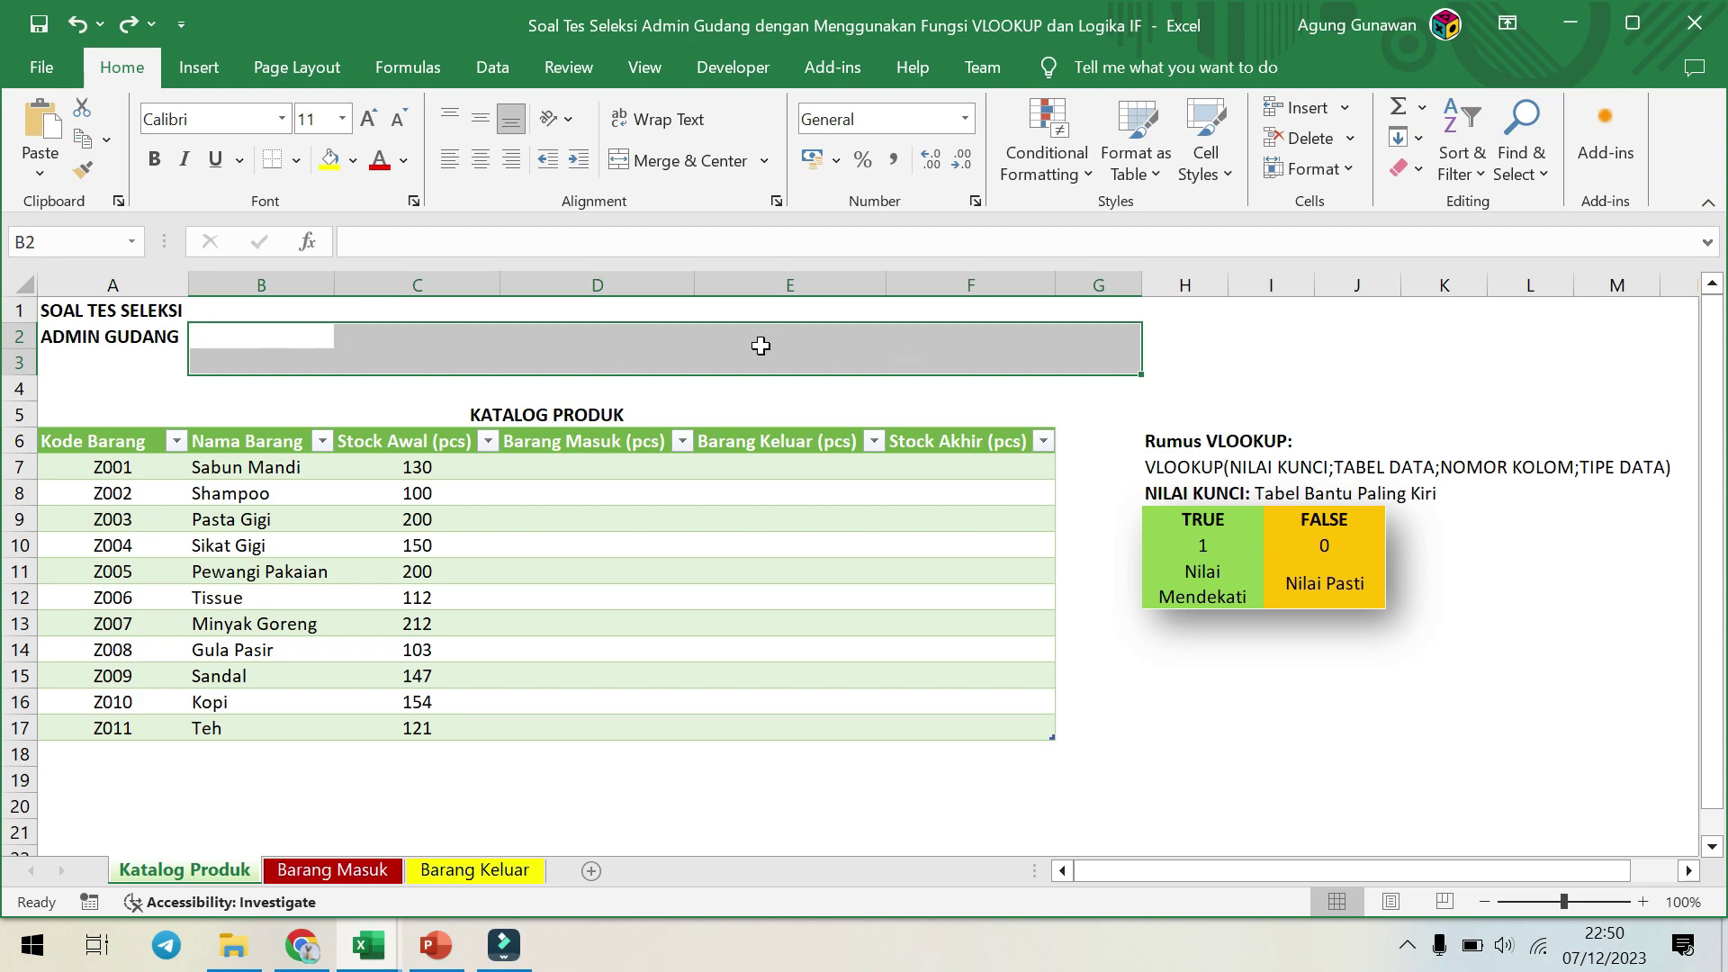
pyautogui.click(654, 68)
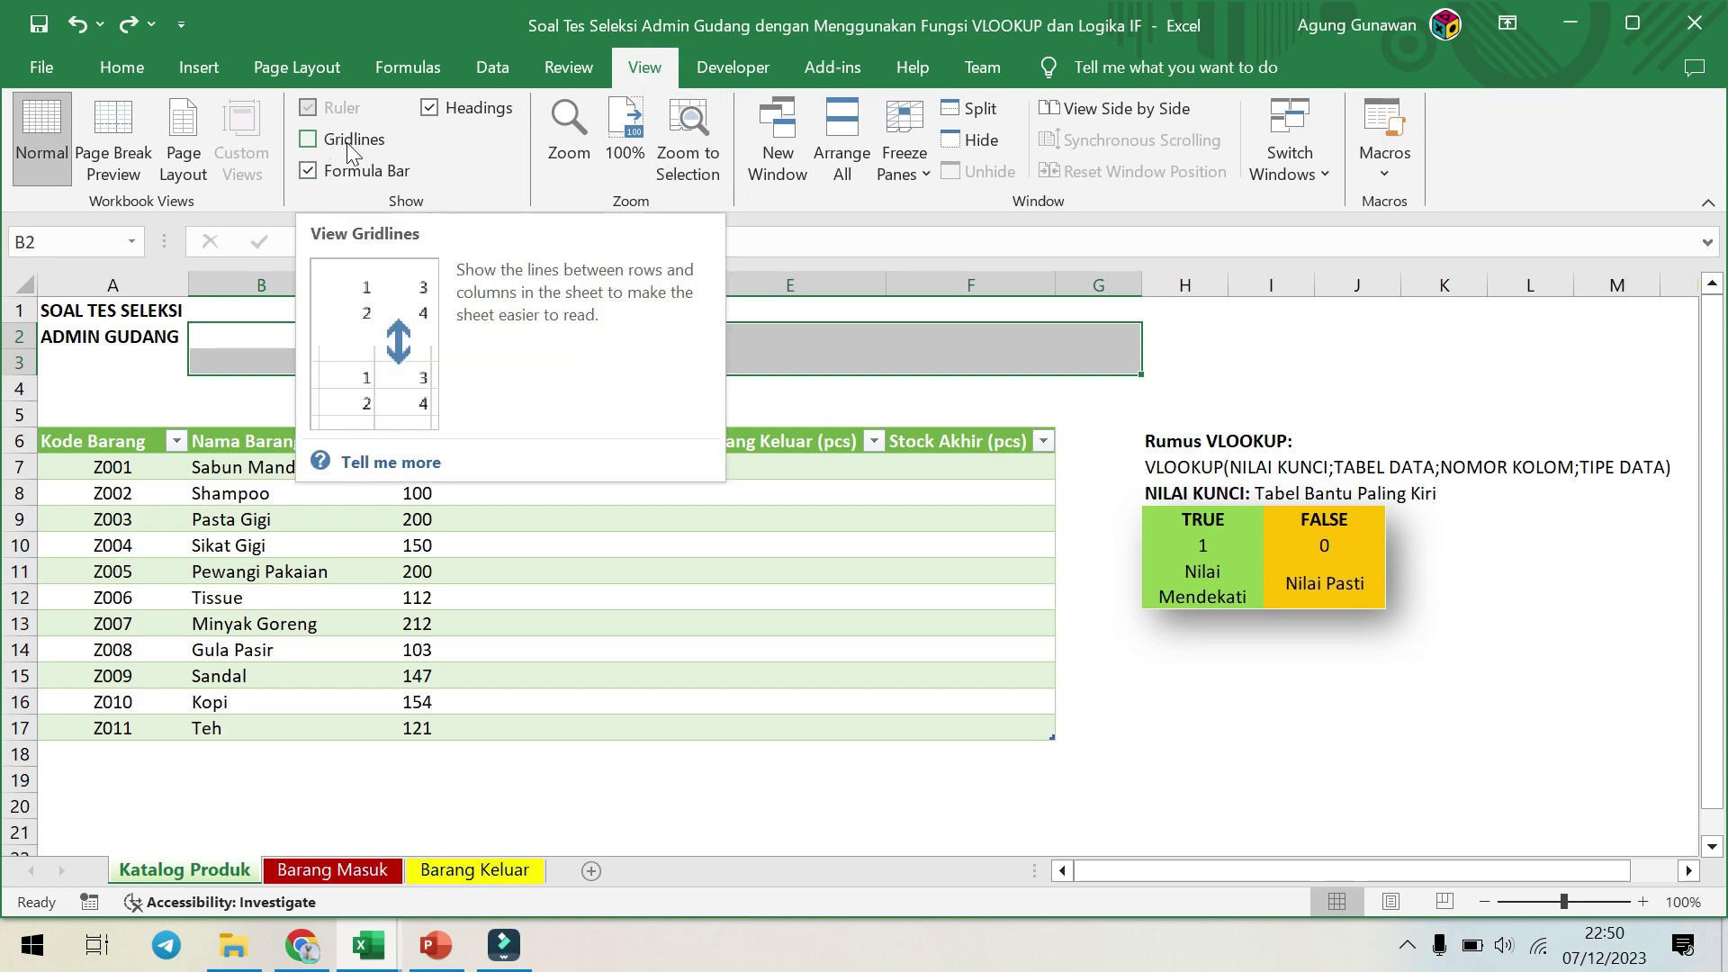
pyautogui.click(308, 141)
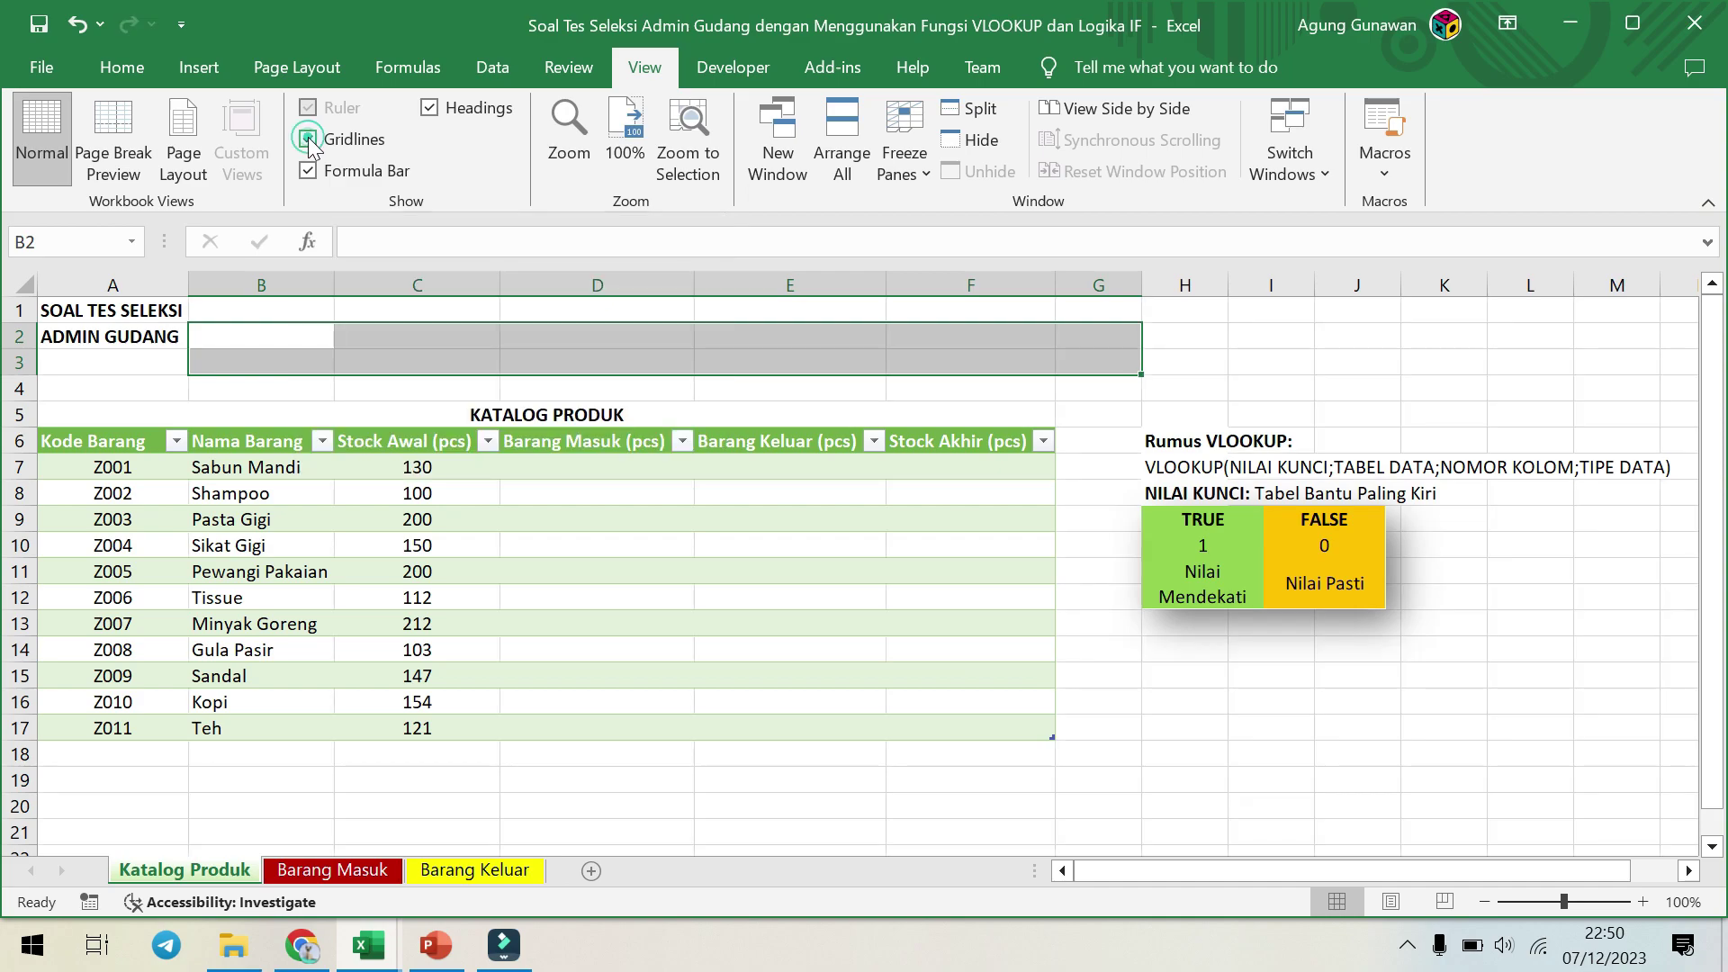
pyautogui.click(1217, 363)
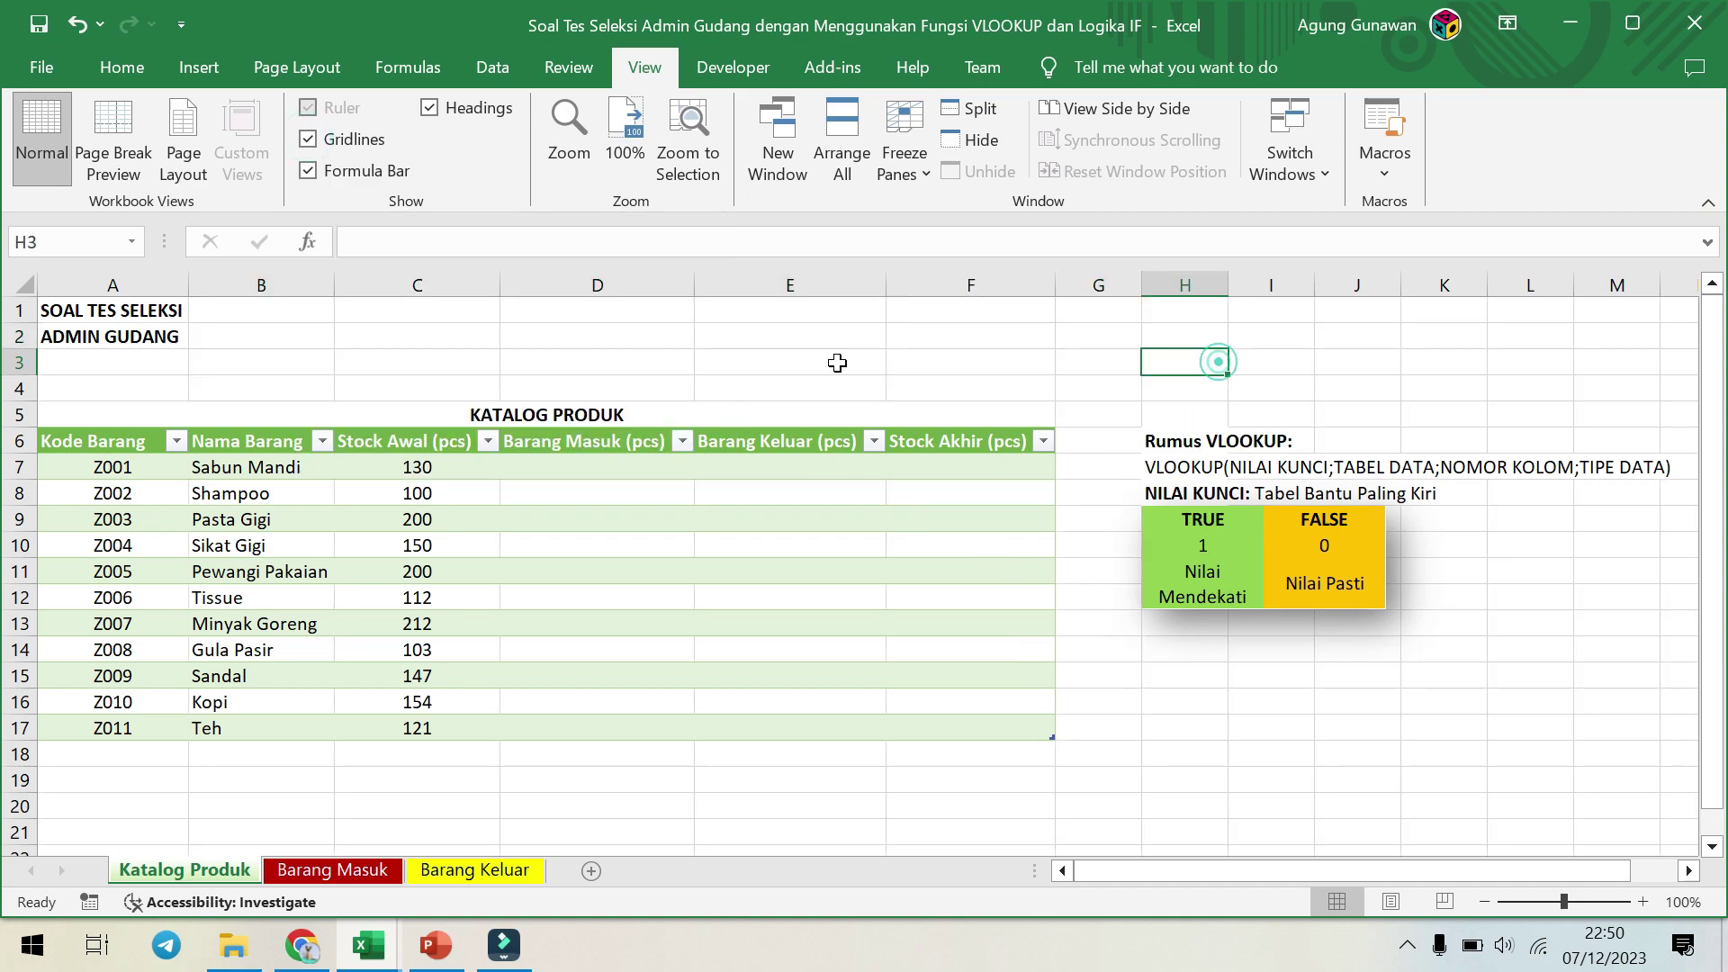
# Hide the gridlines and enter the headers Kode Barang in A19 and Nama Barang in B19.
pyautogui.click(309, 141)
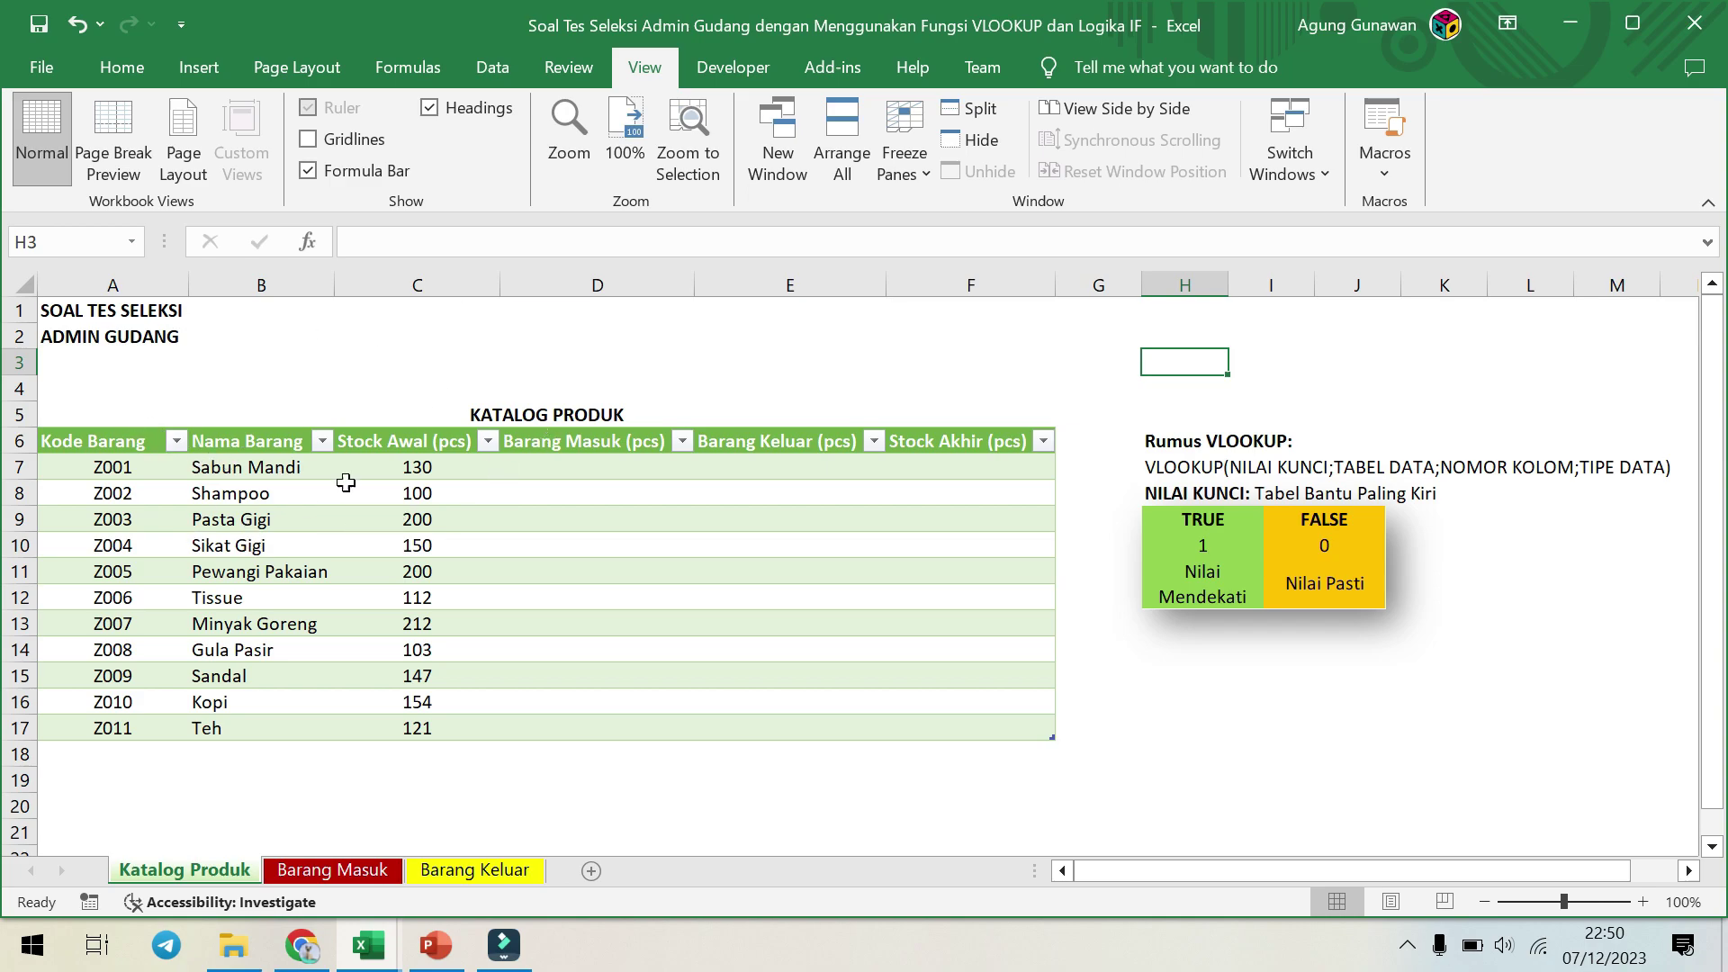
pyautogui.click(74, 783)
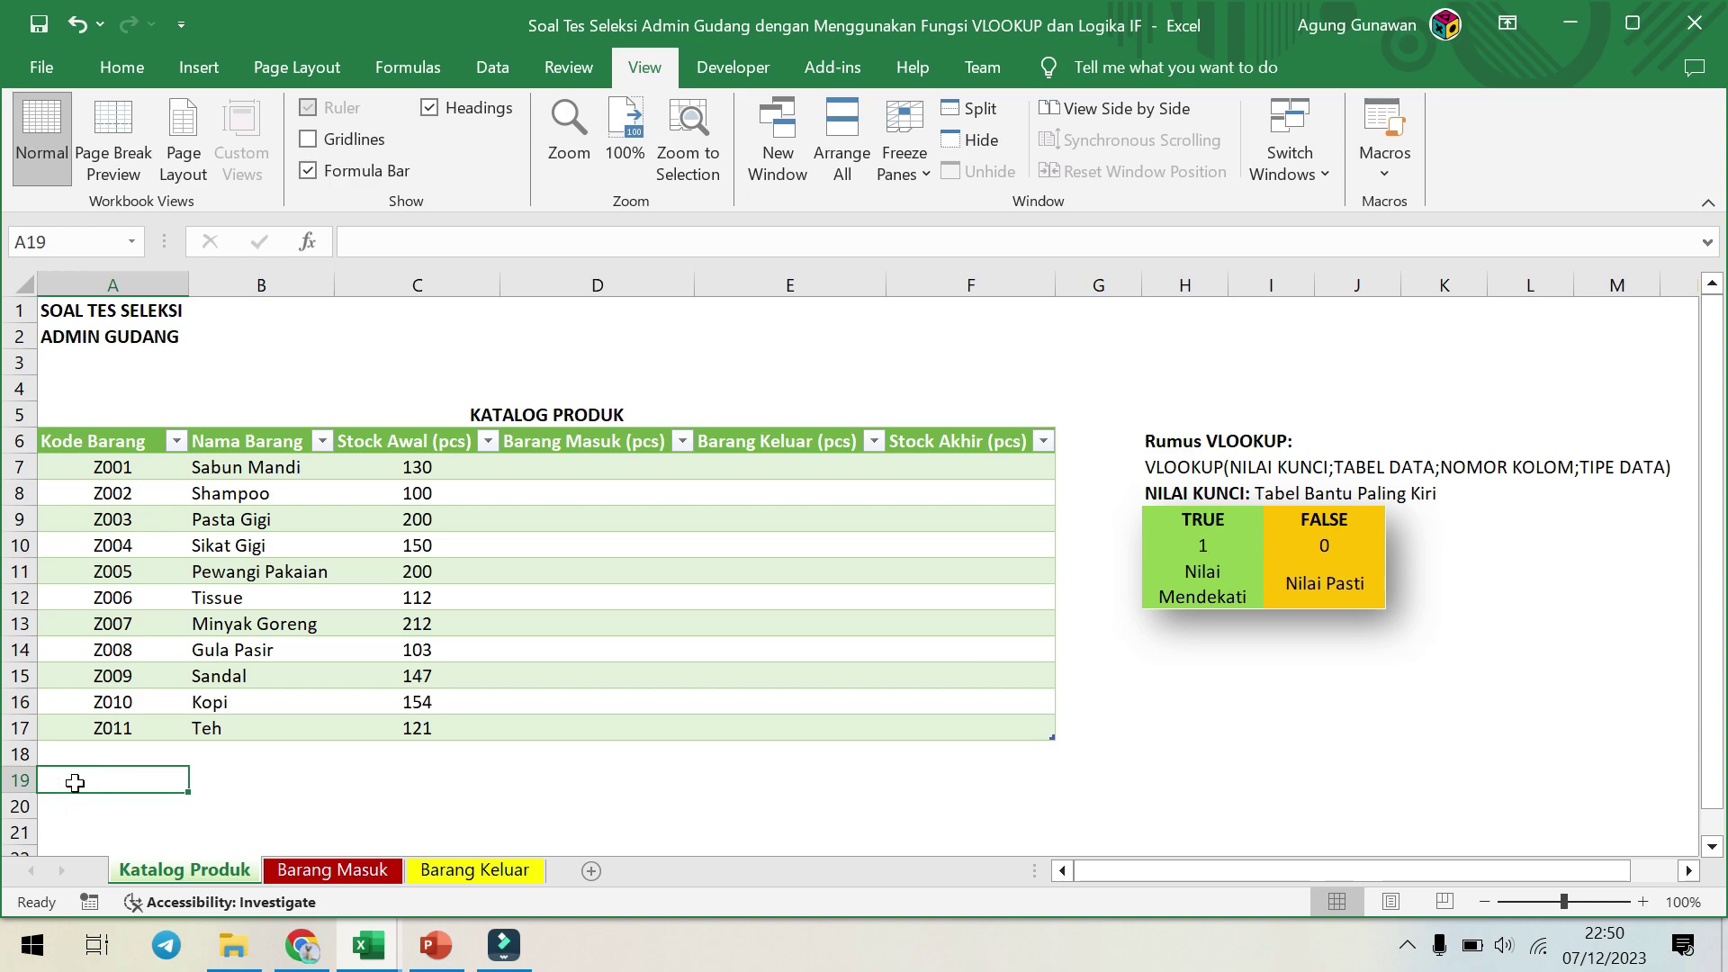
pyautogui.write('Kode K')
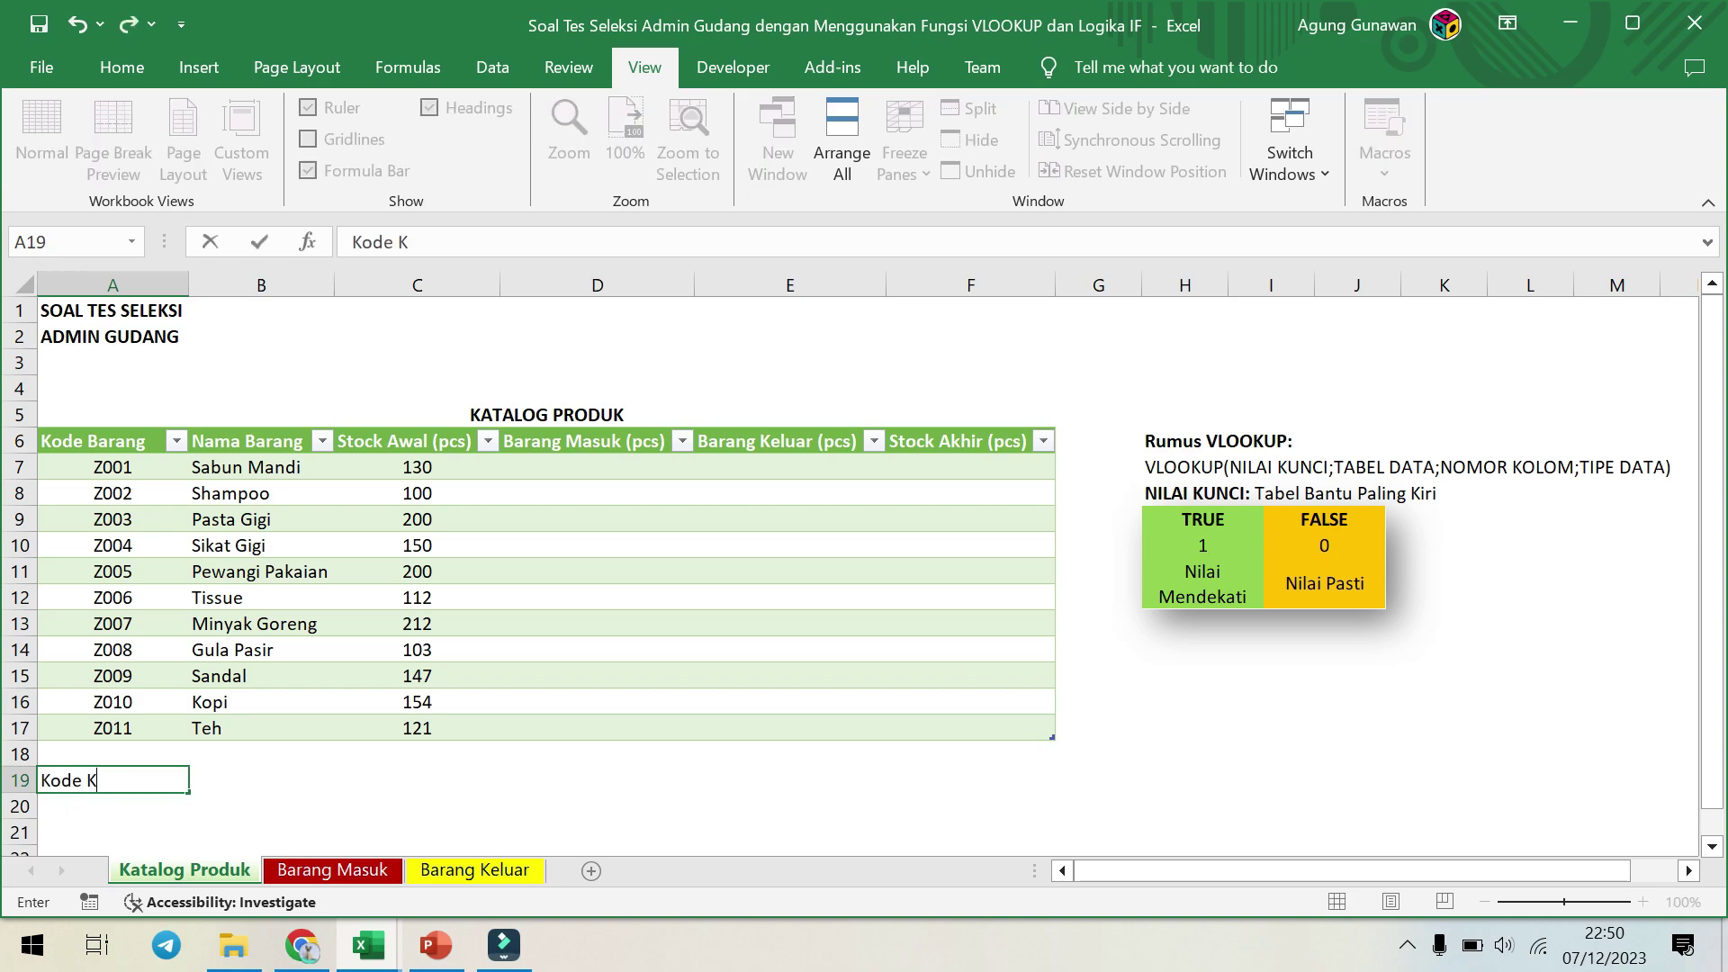
pyautogui.press('BackSpace')
pyautogui.write('bARANG')
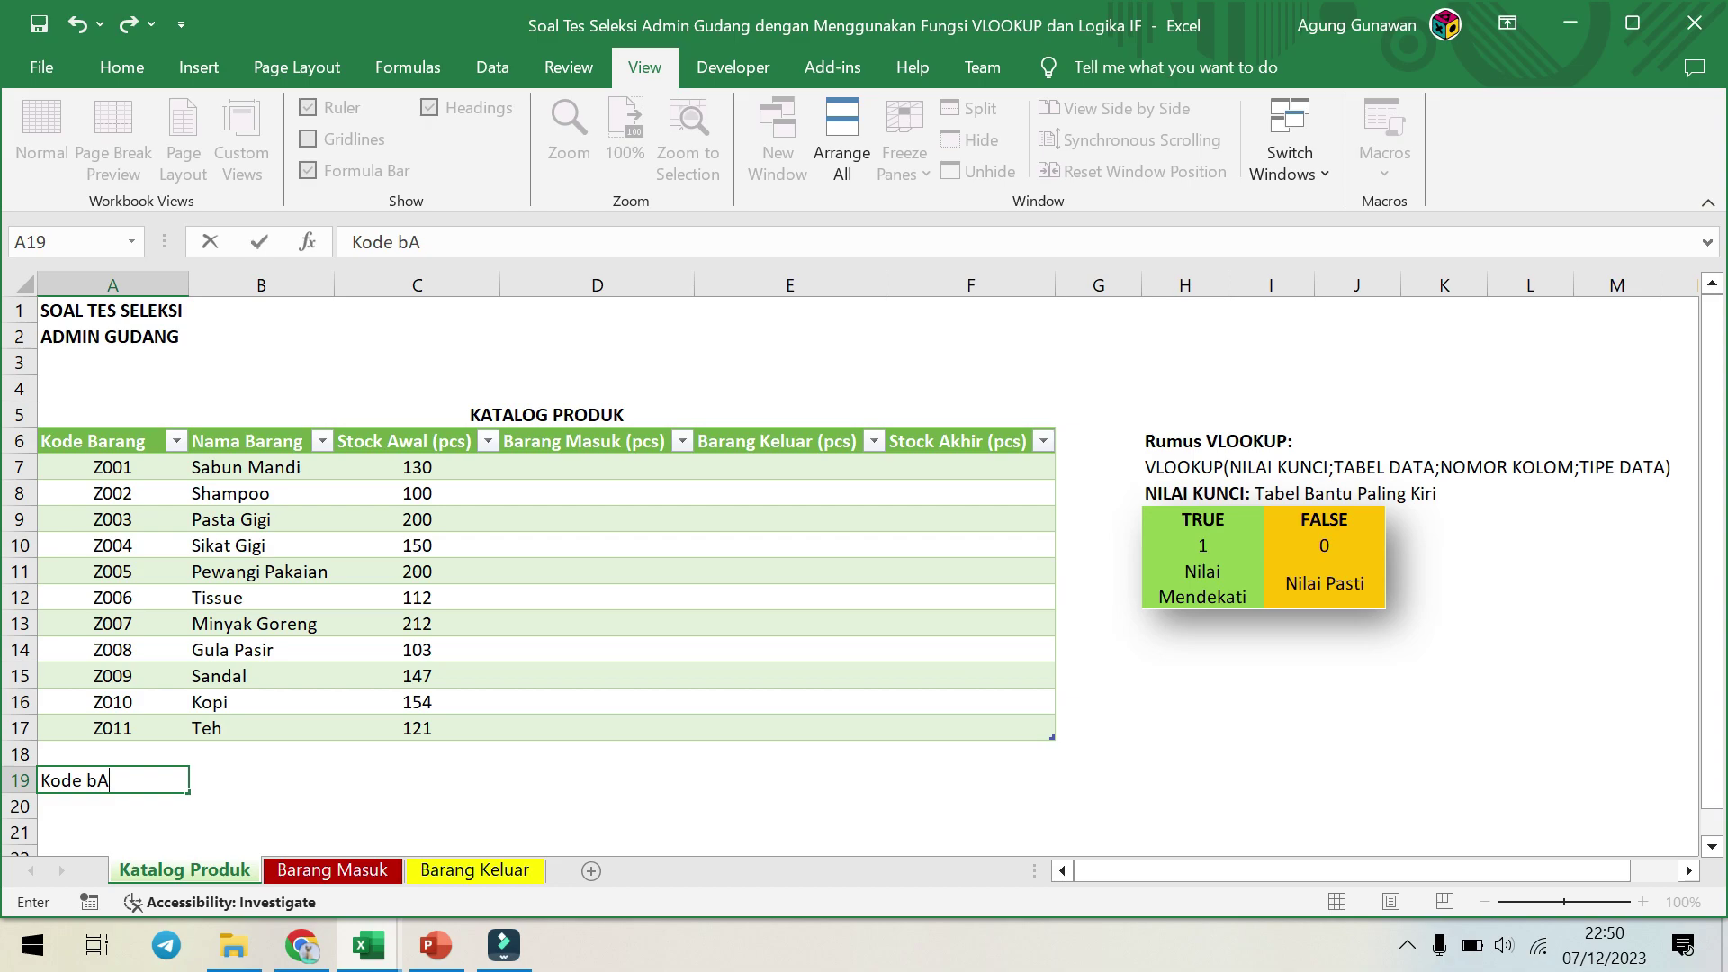
pyautogui.press('BackSpace')
pyautogui.press('BackSpace')
pyautogui.press('BackSpace')
pyautogui.press('BackSpace')
pyautogui.press('BackSpace')
pyautogui.press('BackSpace')
pyautogui.write('Ba')
pyautogui.press('BackSpace')
pyautogui.write('rang')
pyautogui.click(244, 790)
pyautogui.write('Nama Barang')
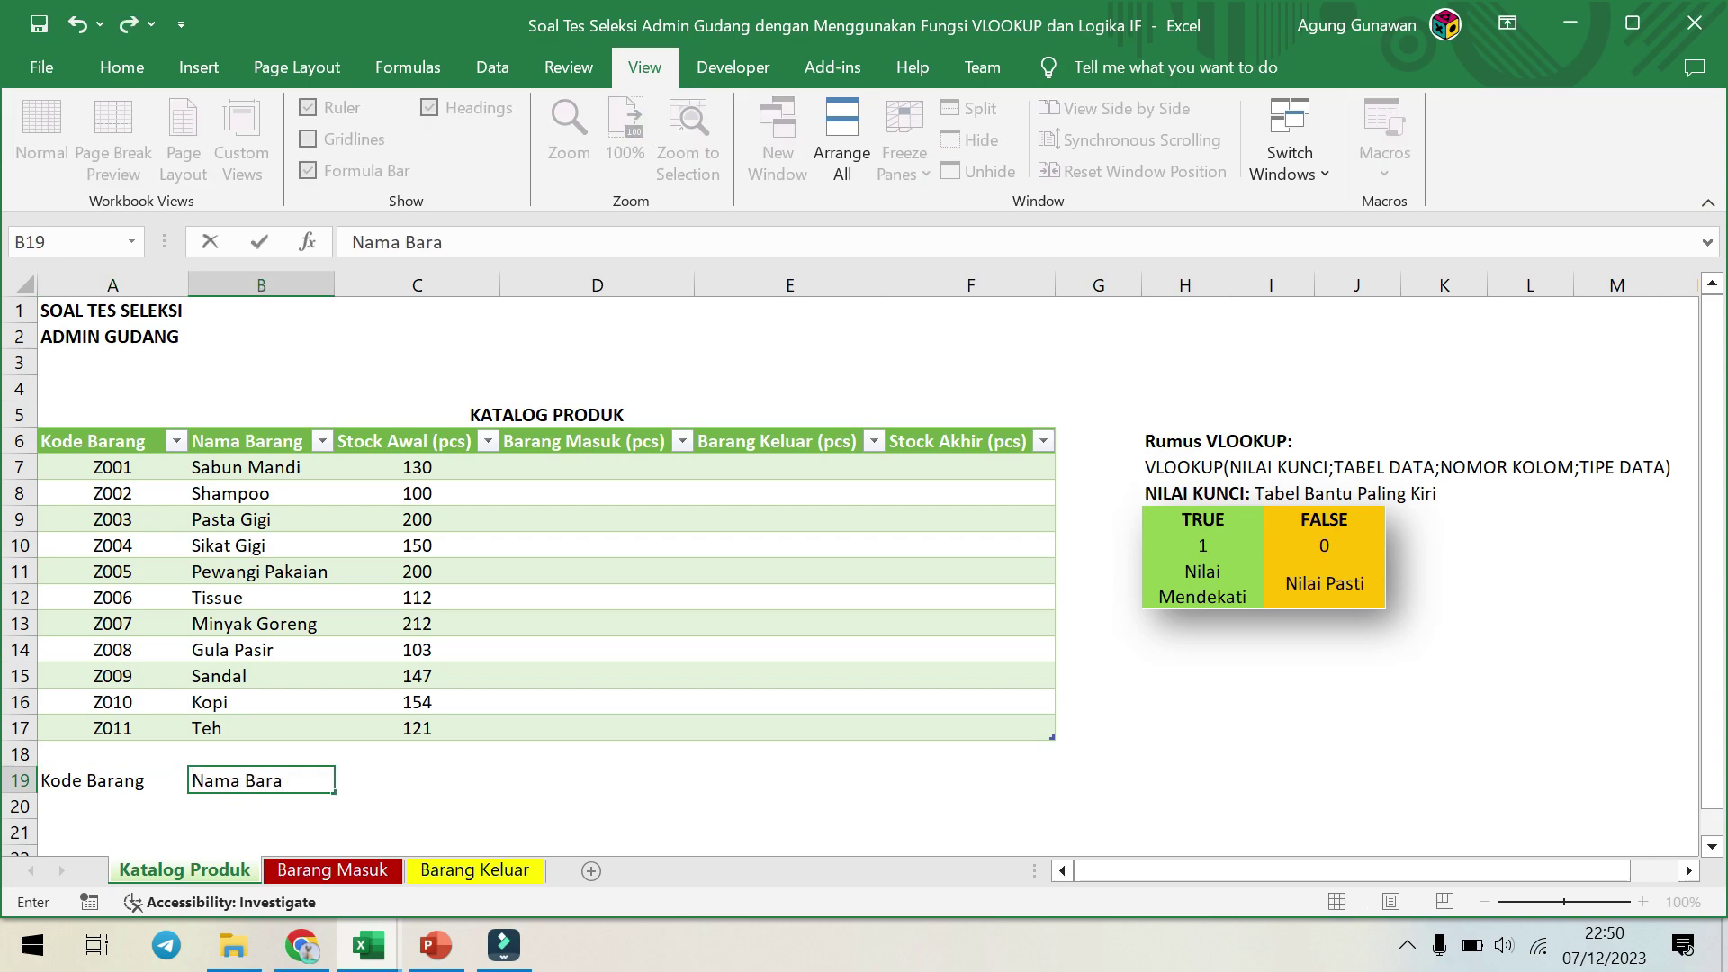
# Convert the range A19:B19 into a table, with its first row used as headers.
pyautogui.click(398, 780)
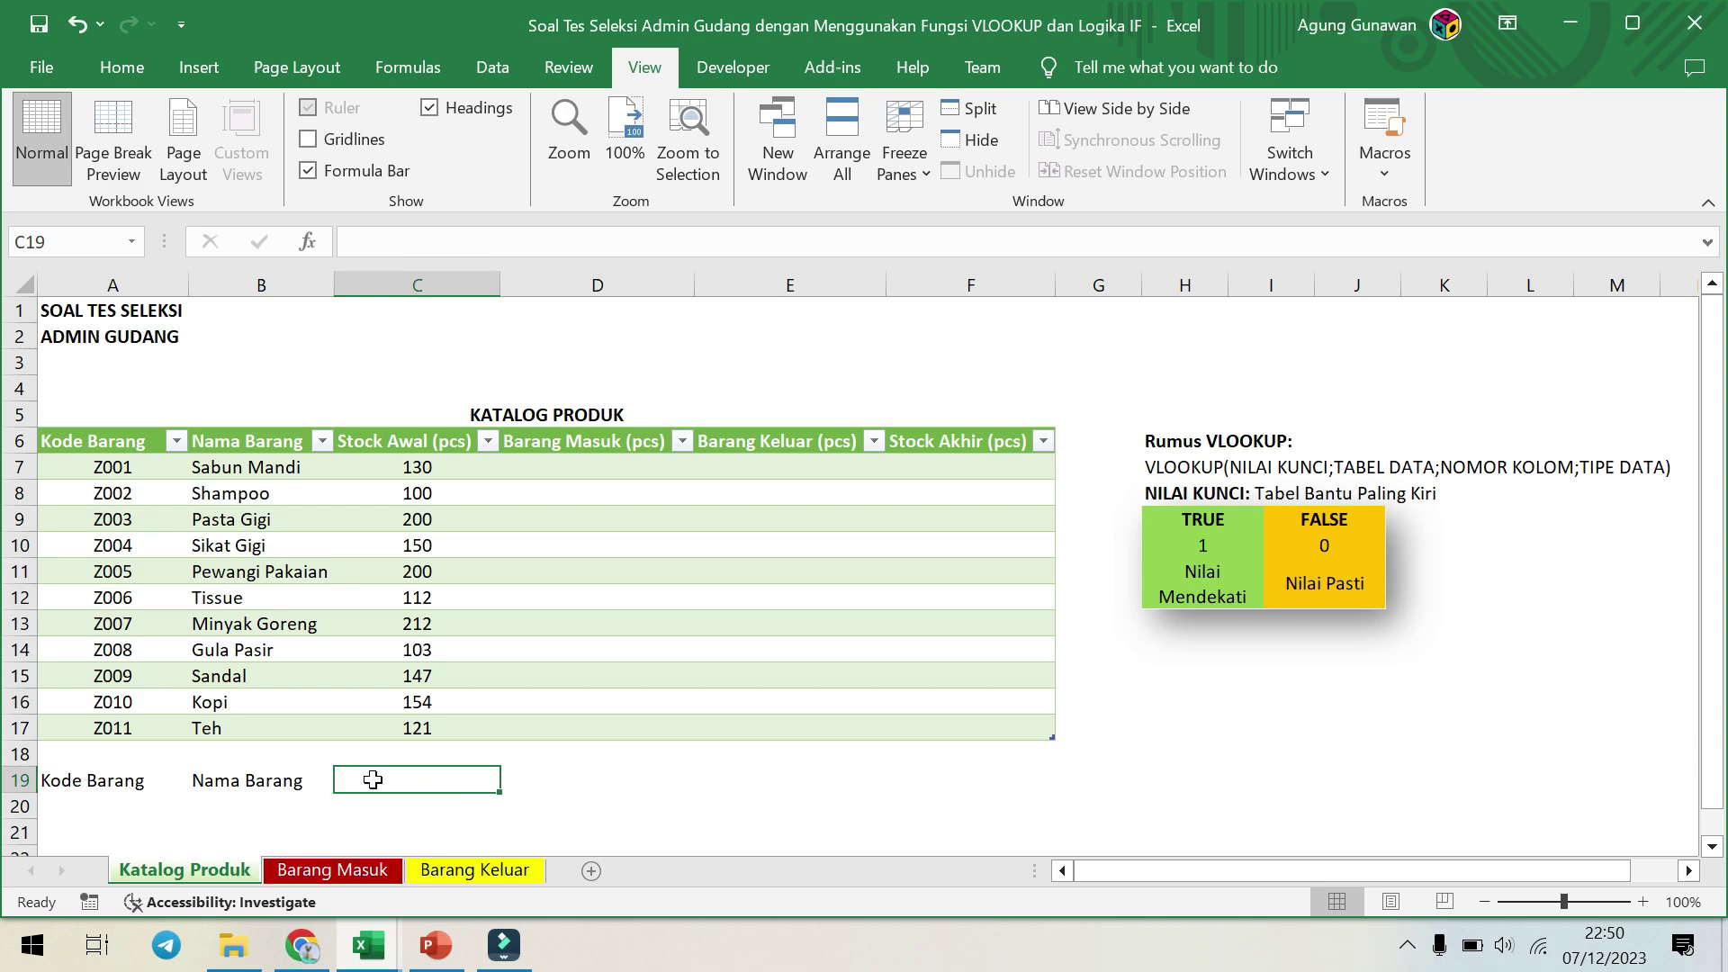
pyautogui.moveTo(79, 783); pyautogui.dragTo(260, 776)
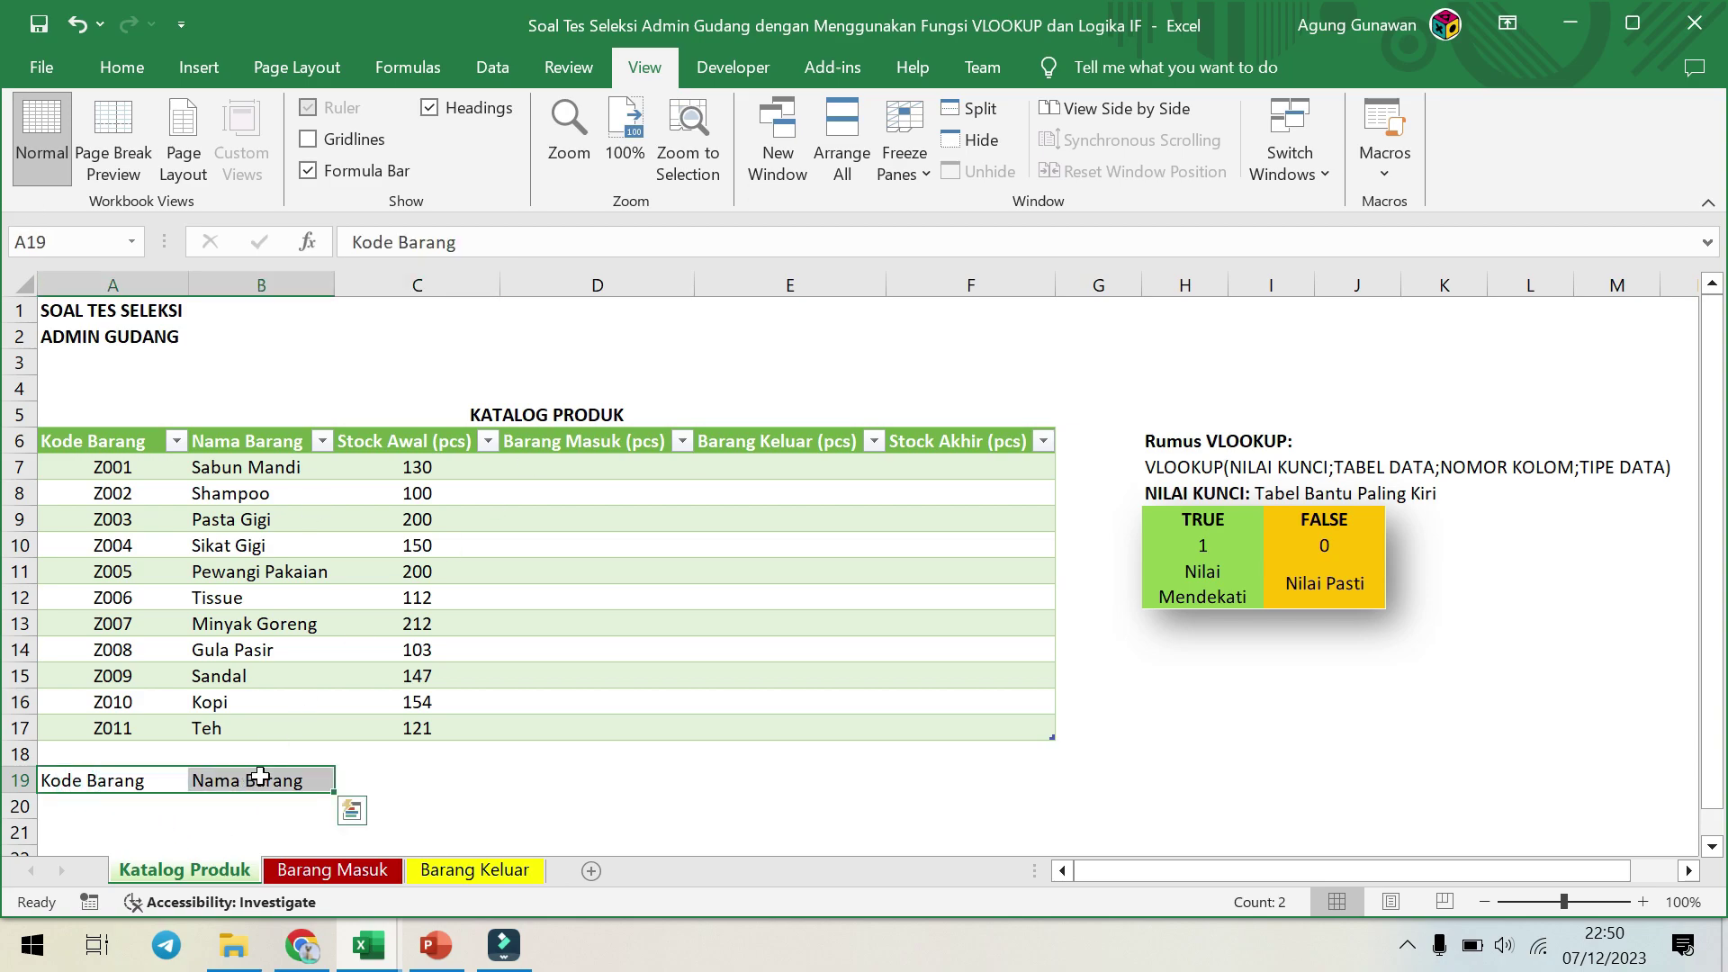
pyautogui.click(197, 72)
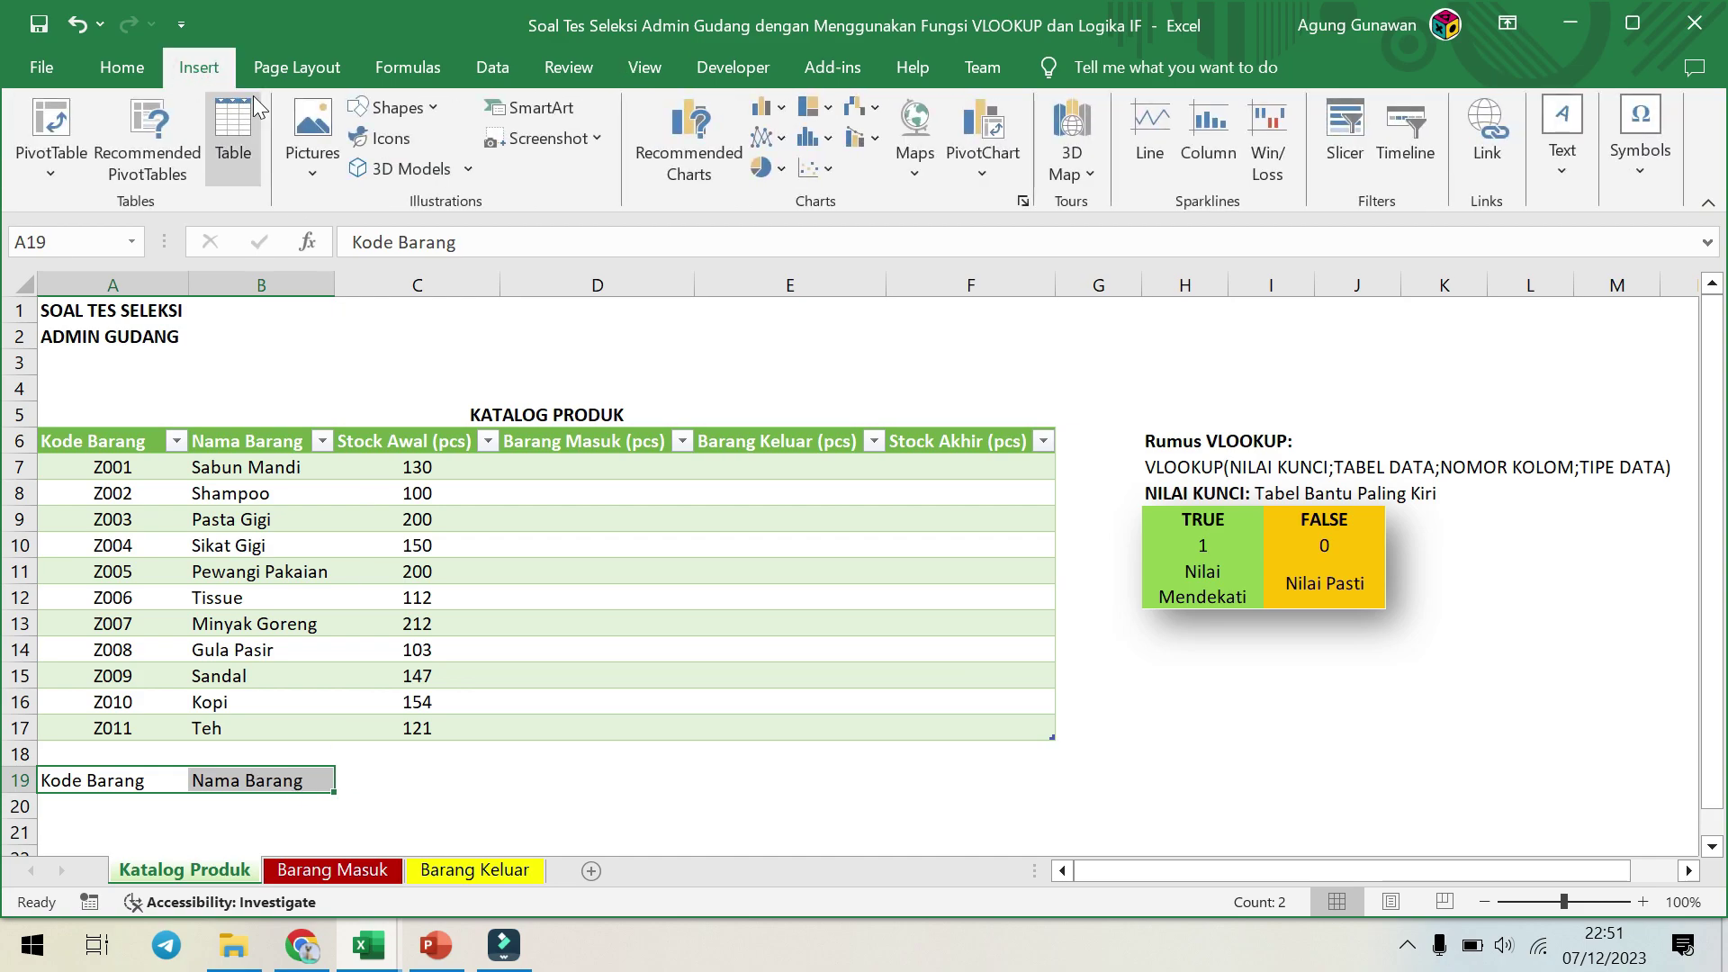
pyautogui.click(237, 131)
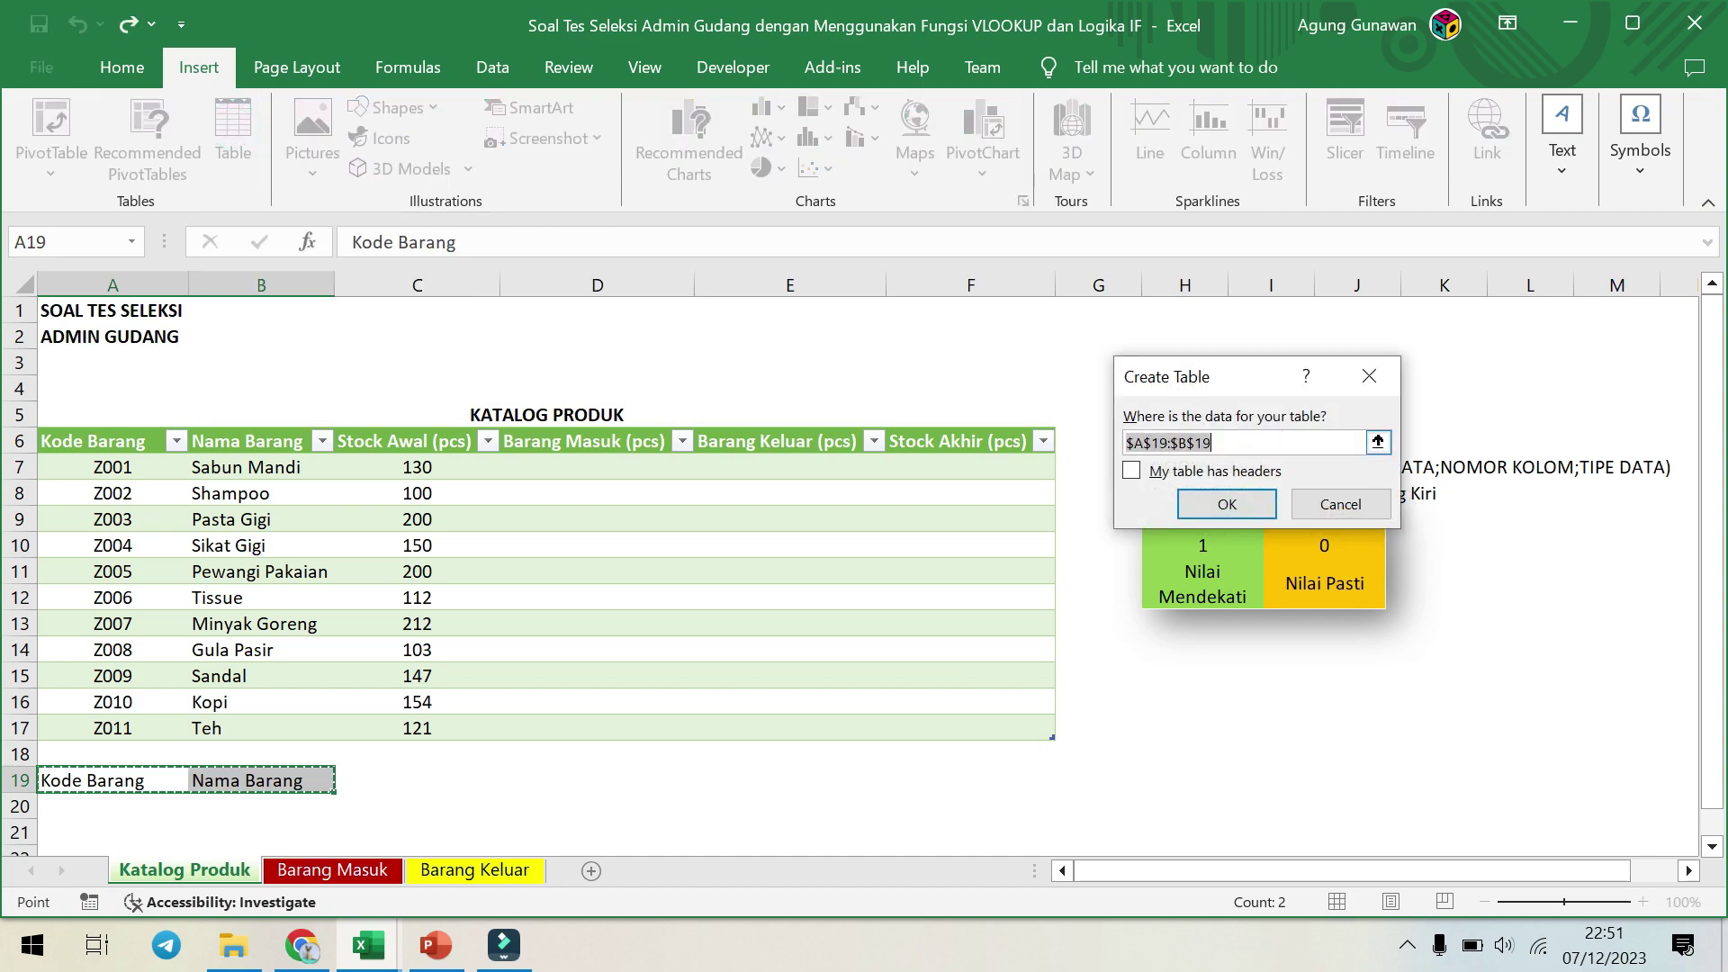
pyautogui.click(1136, 473)
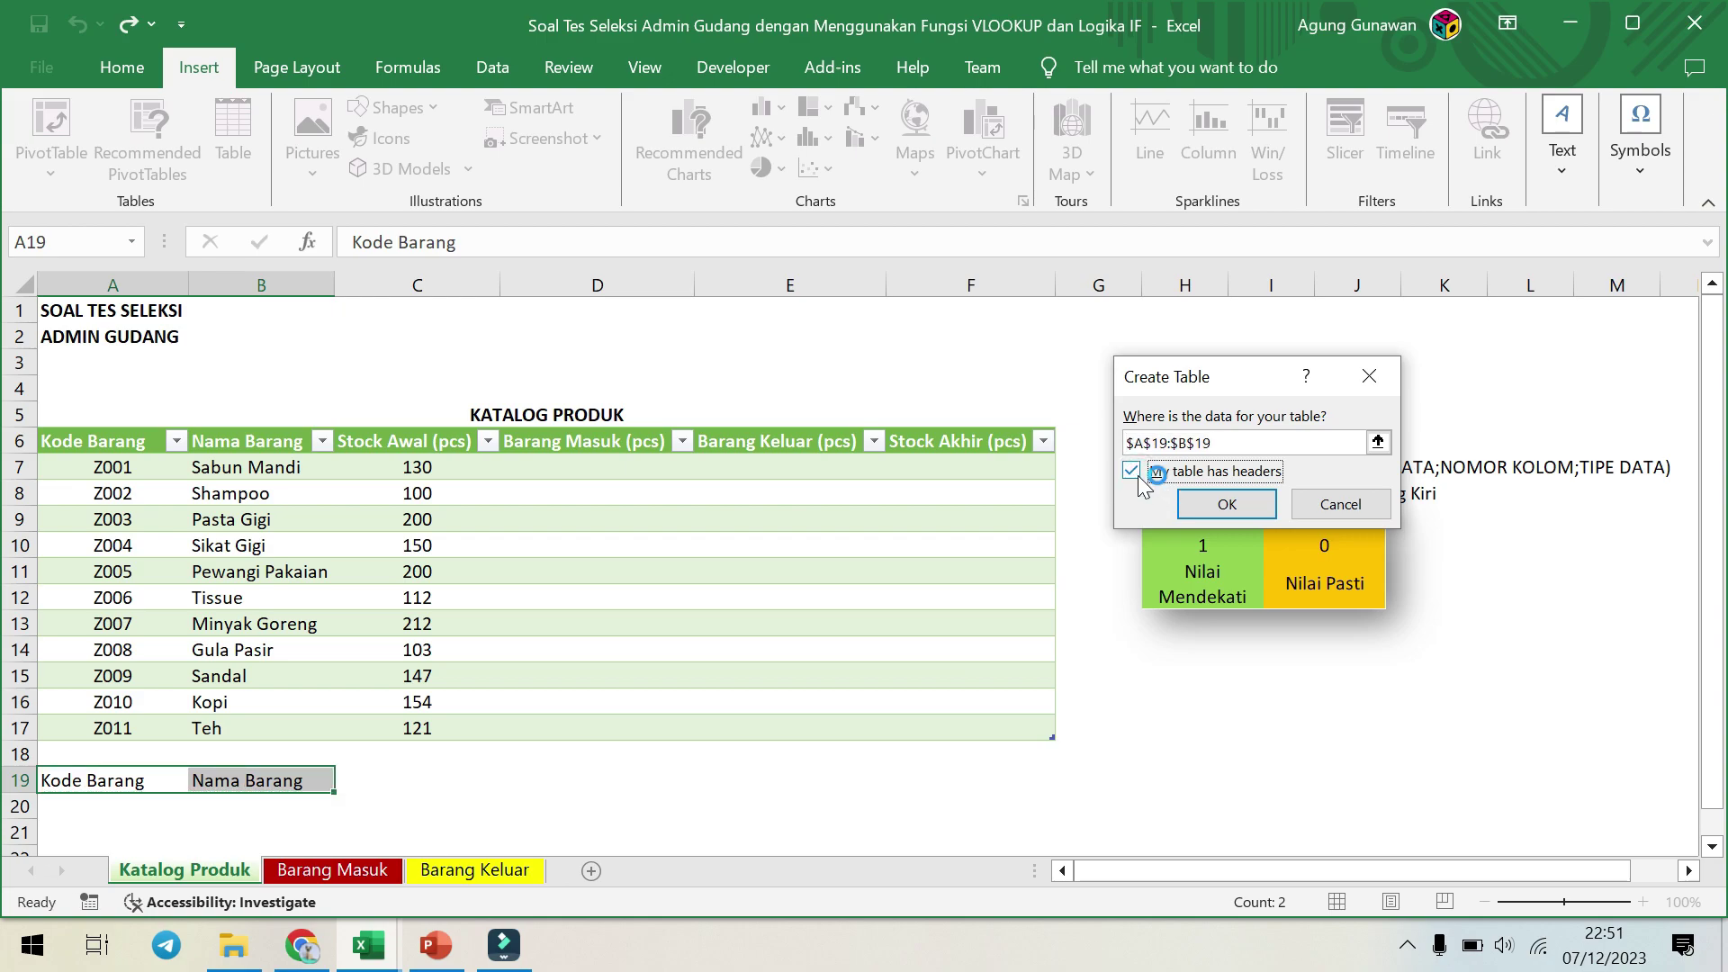
pyautogui.click(1237, 505)
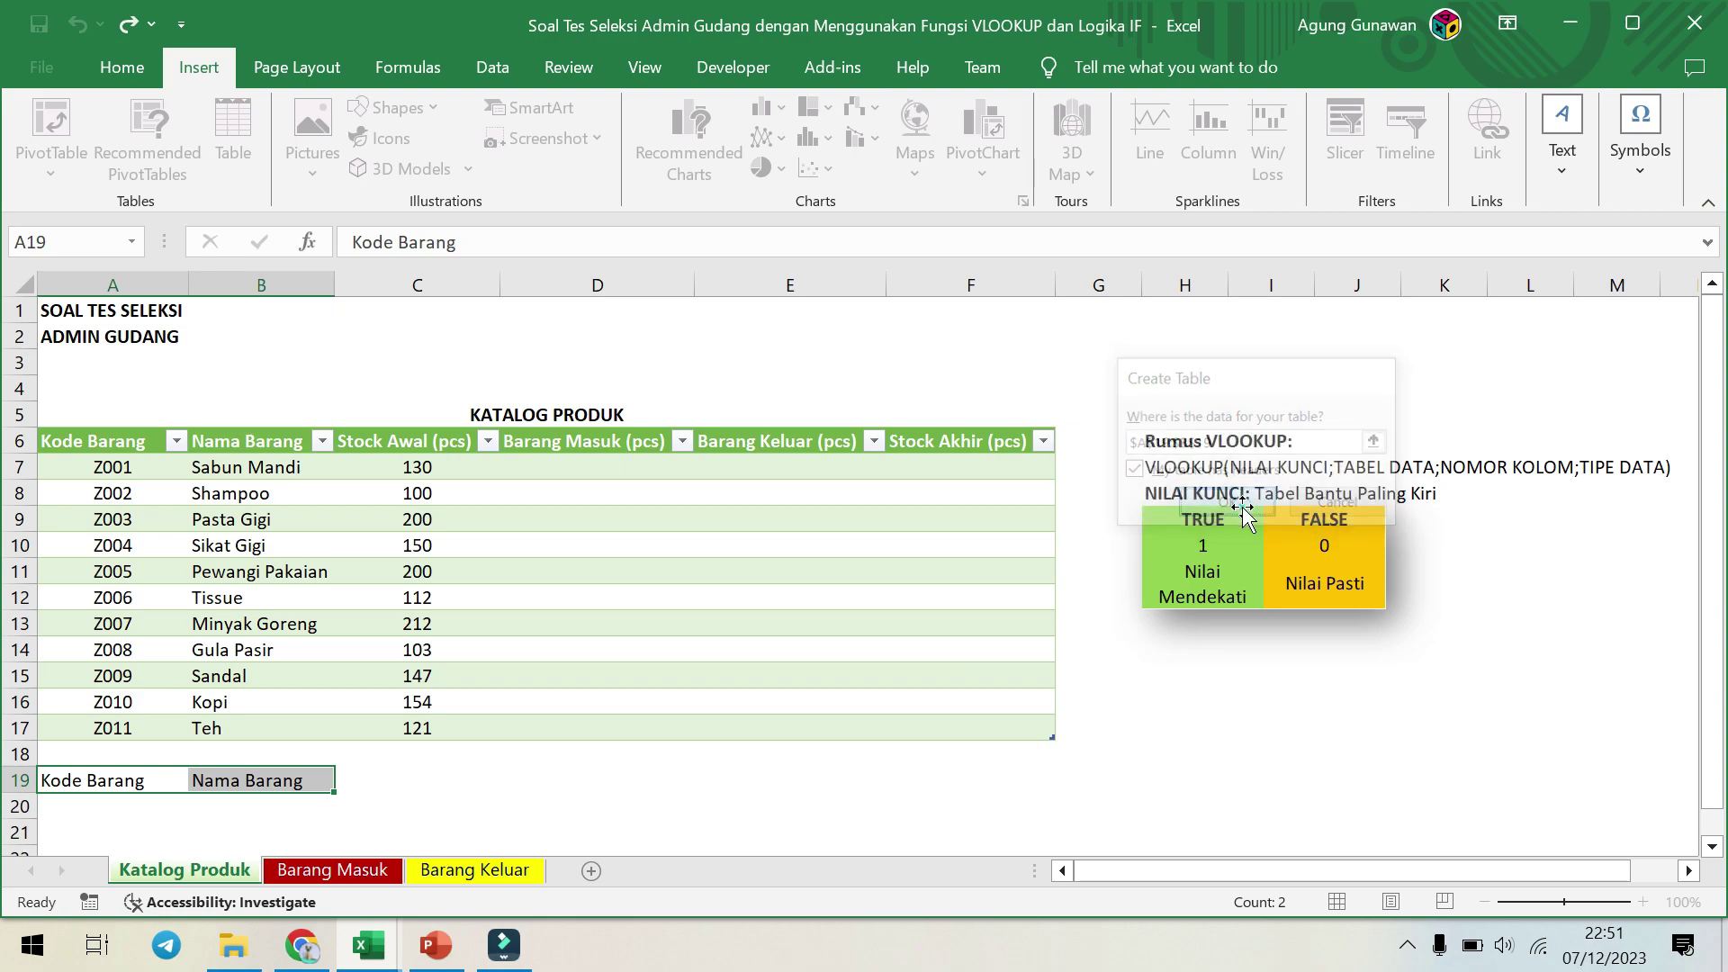
# Browse the available table styles for the small table below the product catalogue.
pyautogui.click(195, 781)
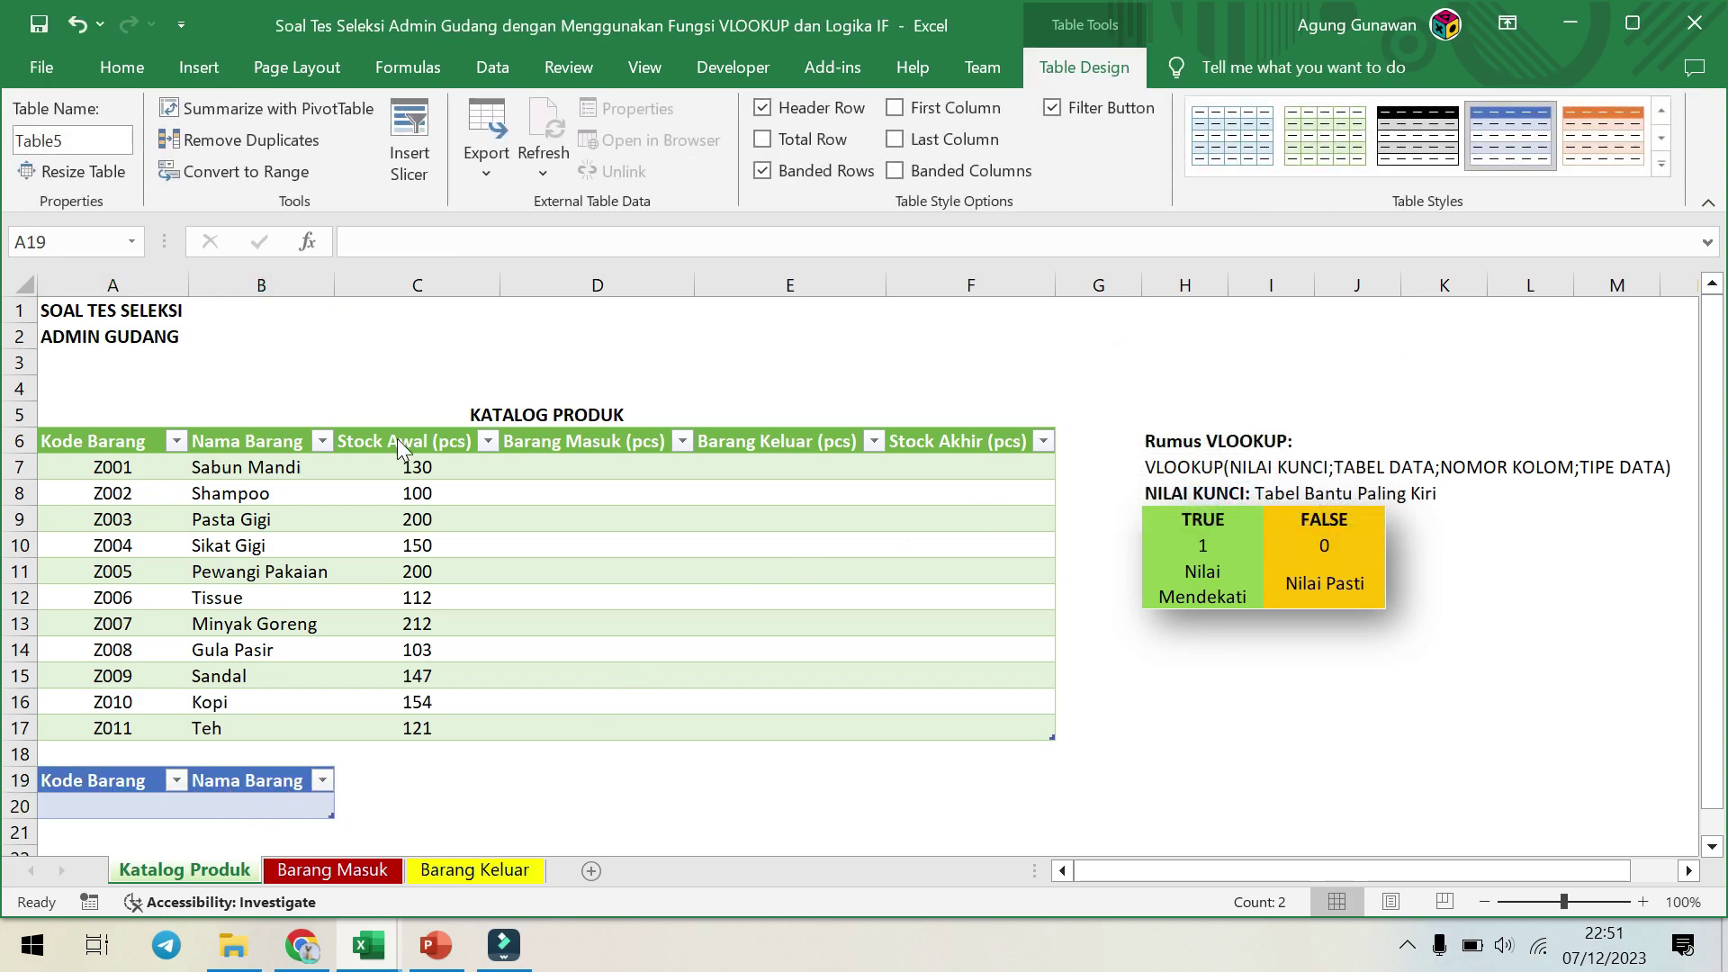
pyautogui.click(1661, 167)
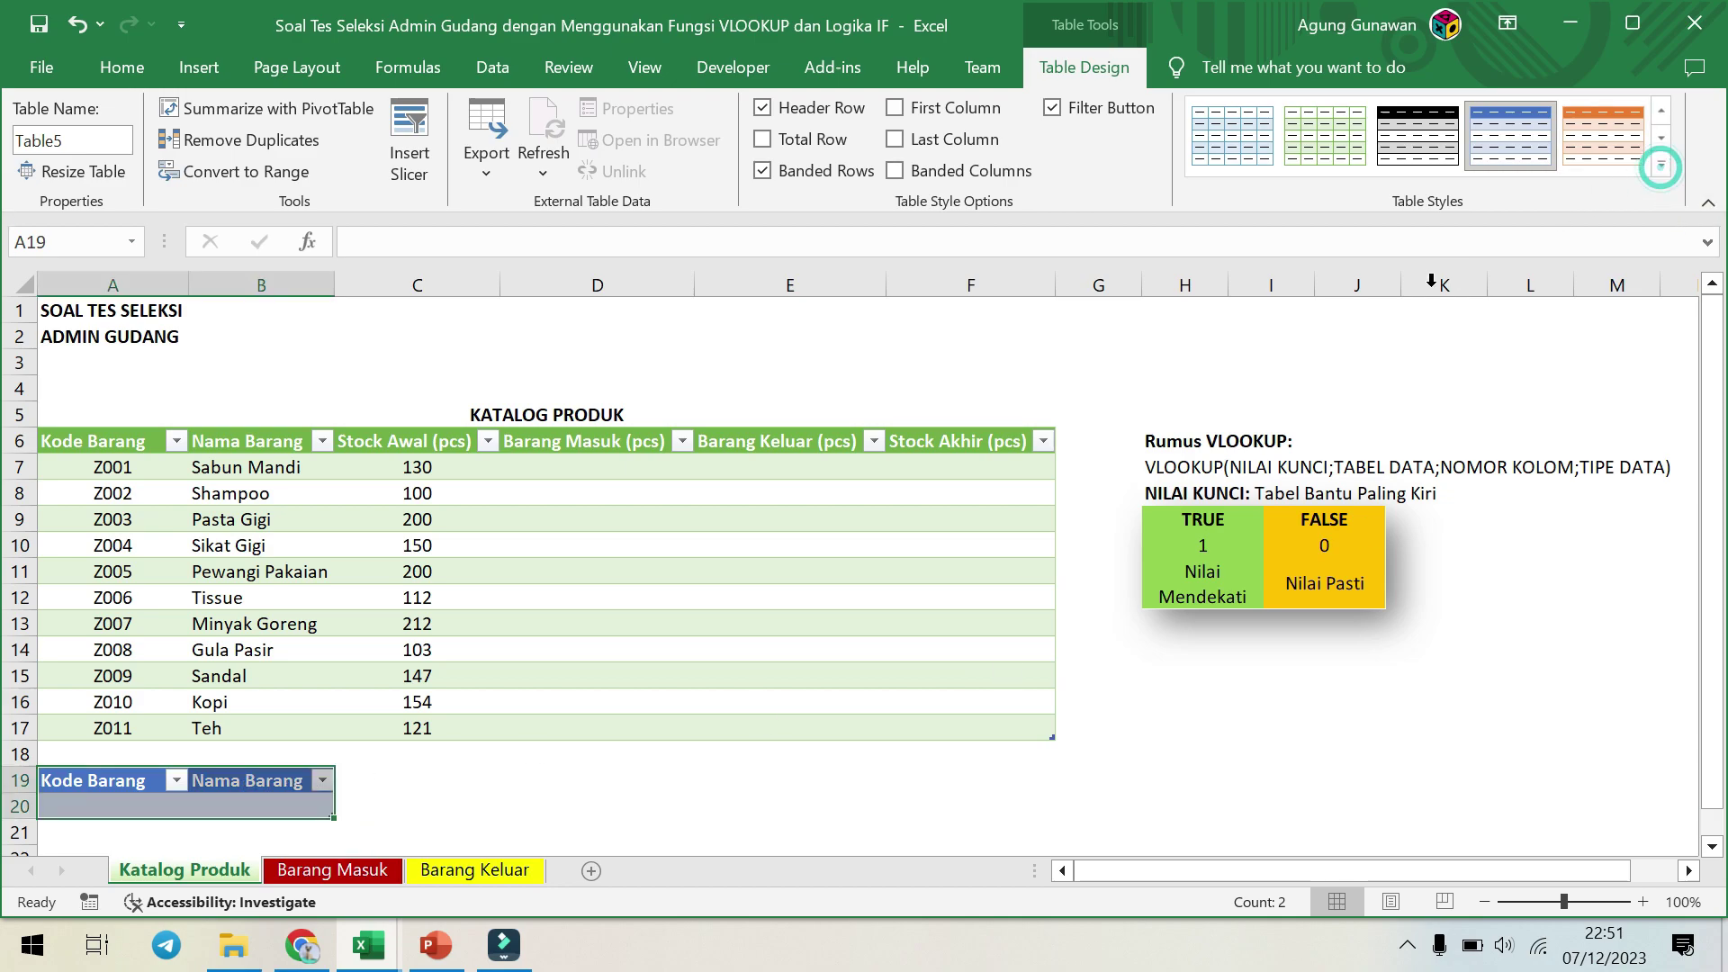
pyautogui.click(1653, 171)
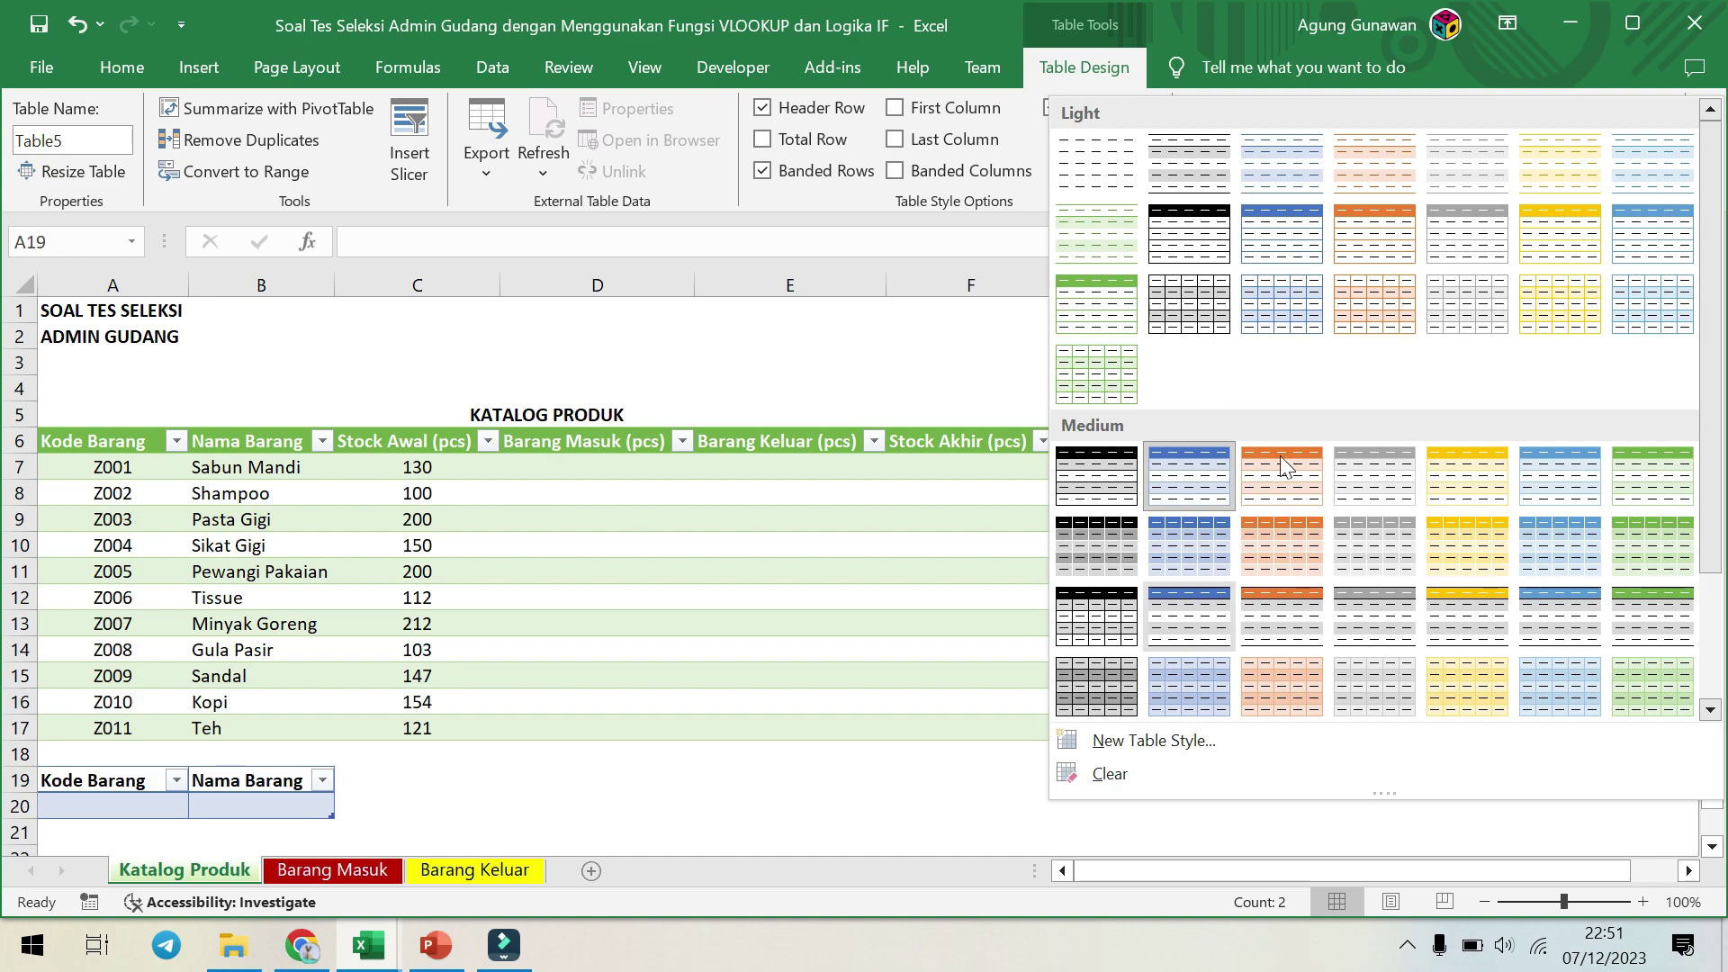
pyautogui.click(909, 343)
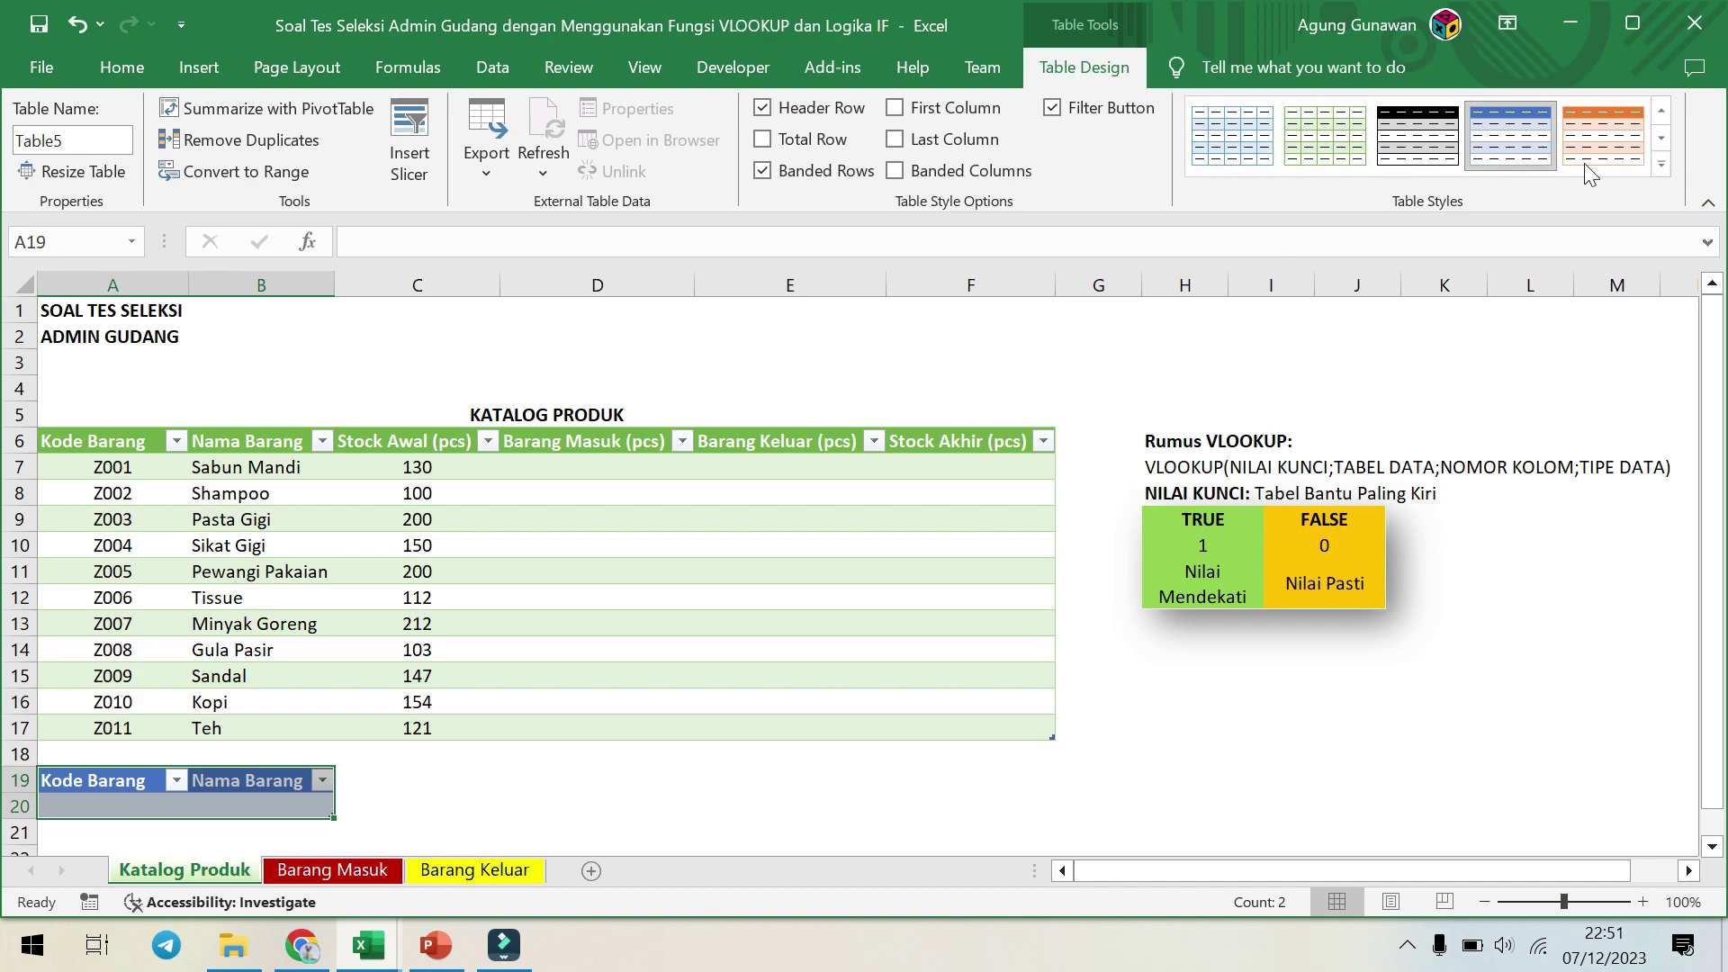
# Undo the small table, its two headers in row 19 and the hiding of the gridlines.
pyautogui.hotkey('ctrl', 'z')
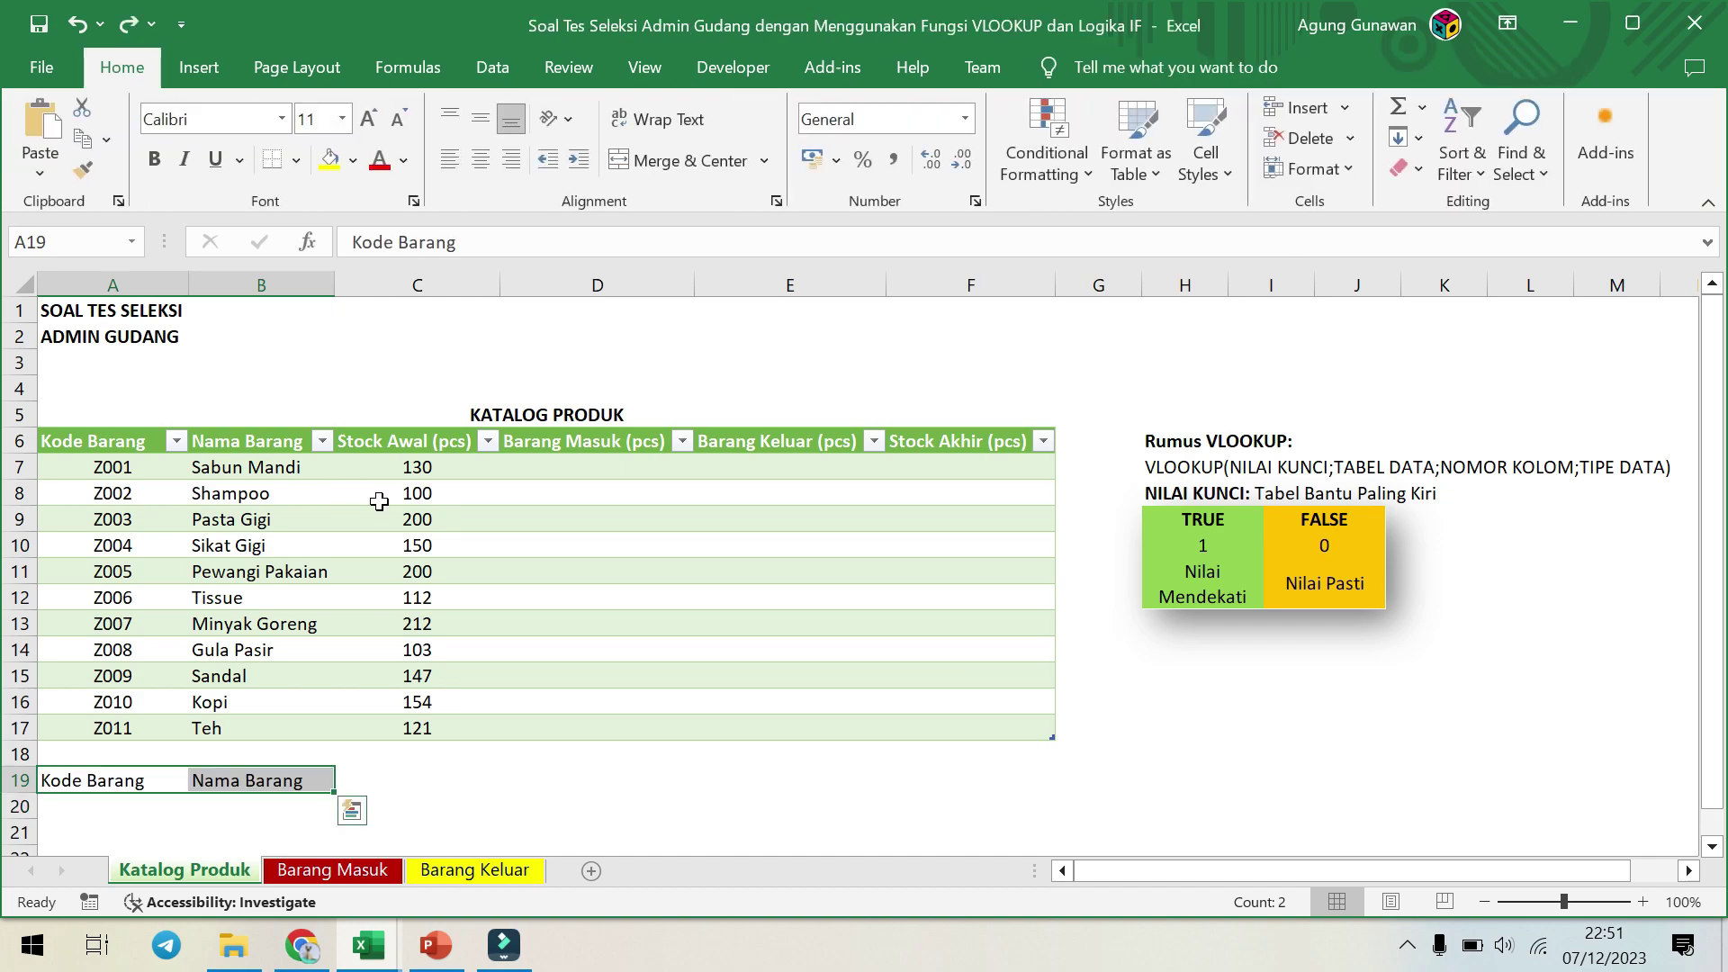
pyautogui.hotkey('ctrl', 'z')
pyautogui.hotkey('ctrl', 'z')
pyautogui.hotkey('ctrl', 'z')
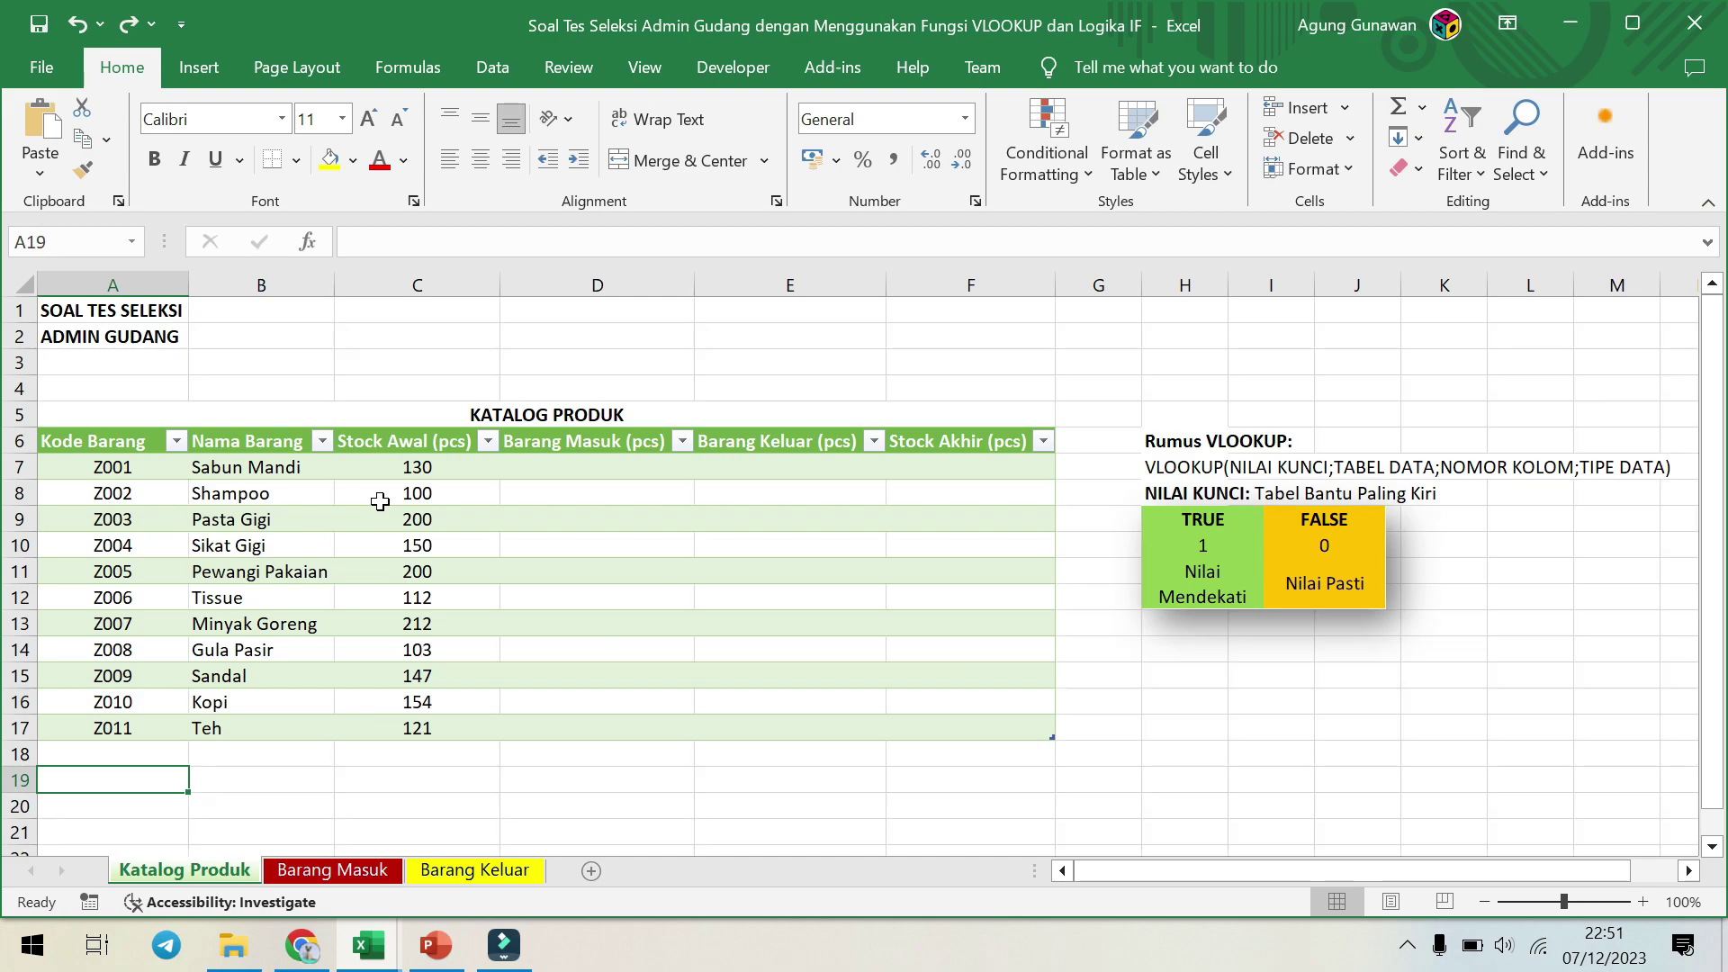
pyautogui.click(368, 799)
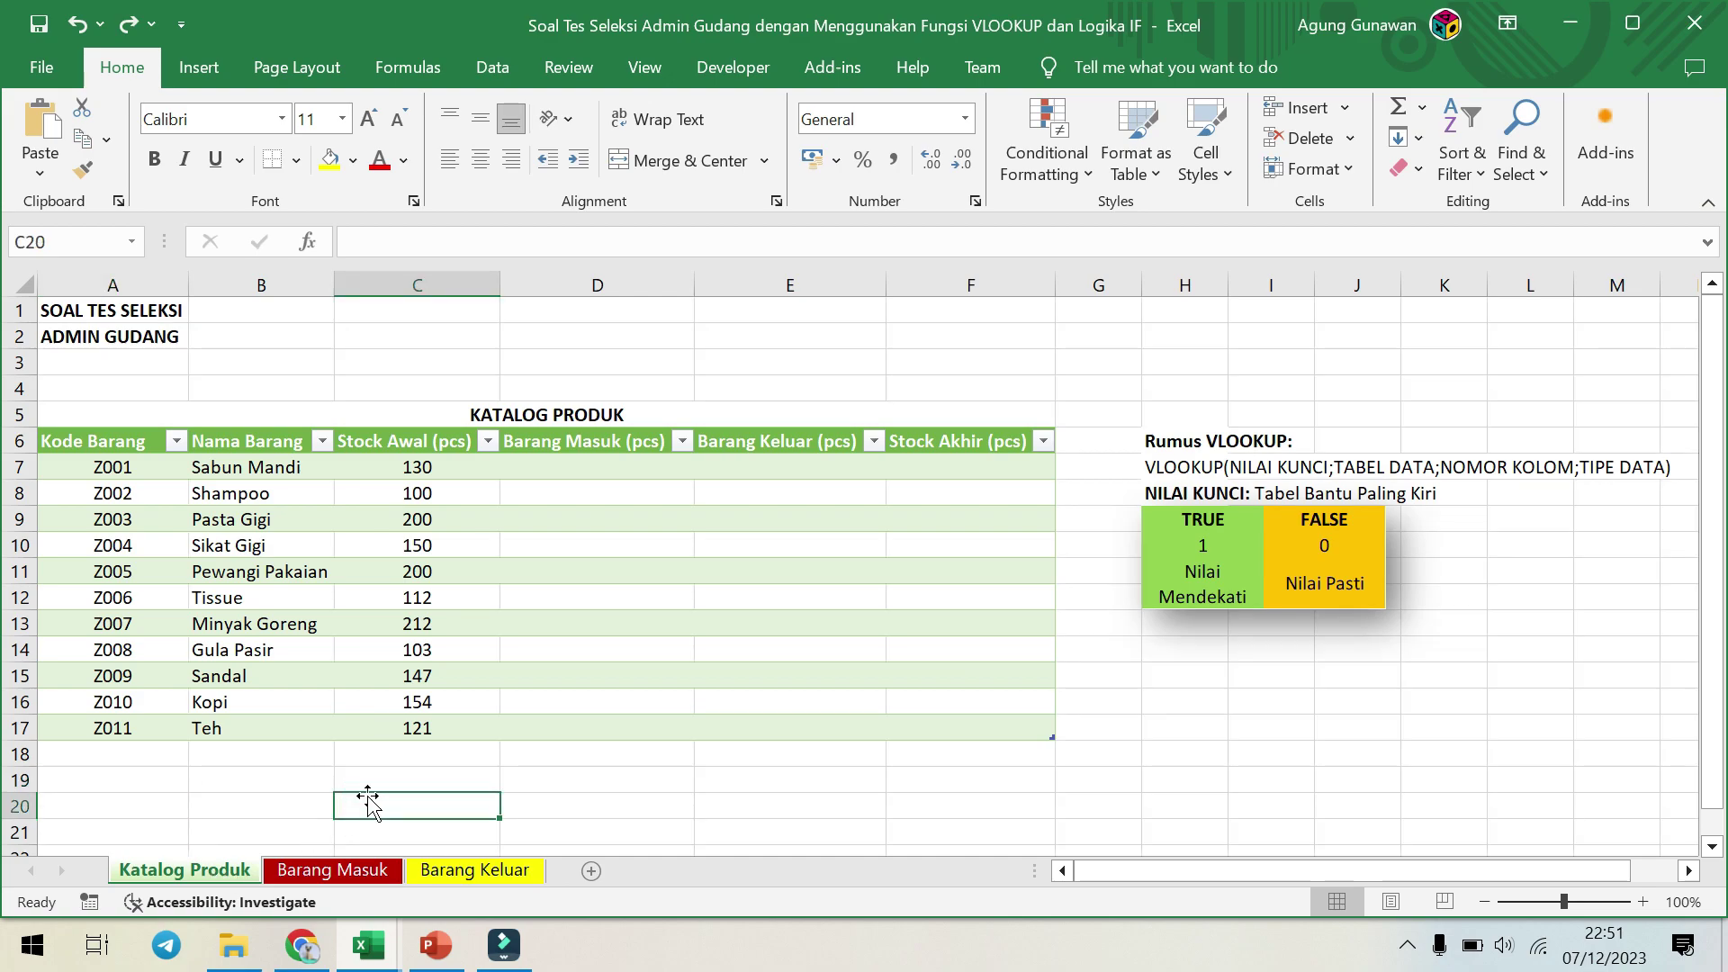
# Start a VLOOKUP formula in D7 of the Katalog Produk sheet, using the row's Kode Barang as the lookup value.
pyautogui.click(576, 465)
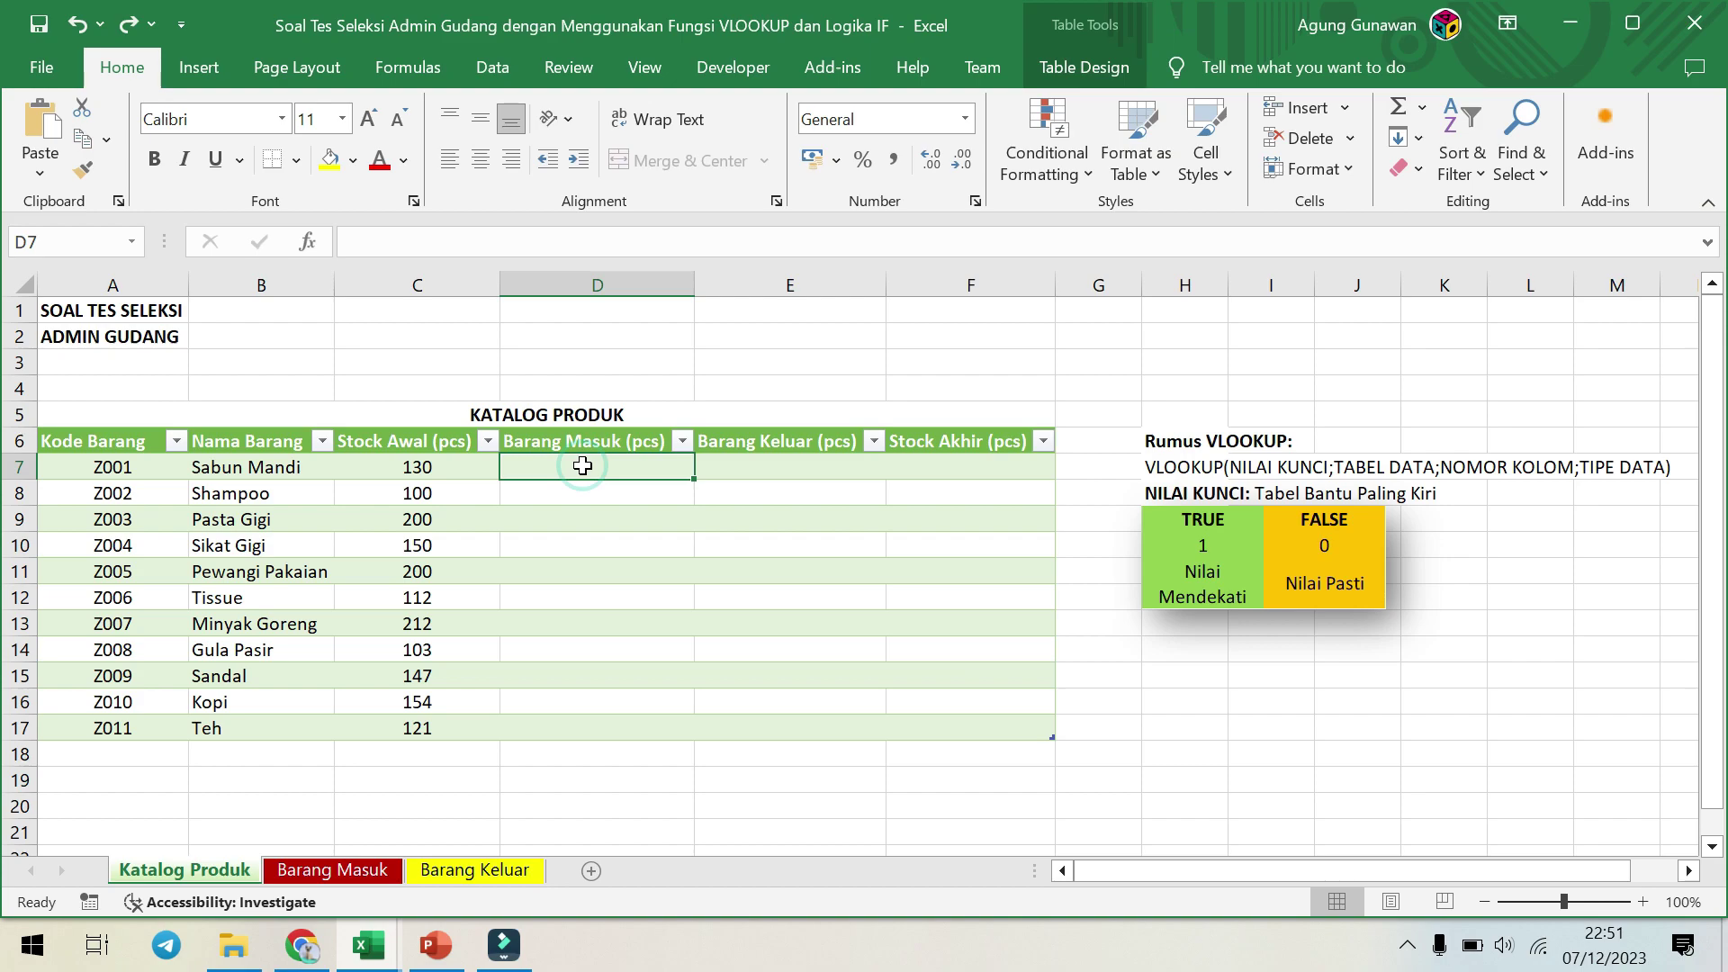
pyautogui.click(333, 869)
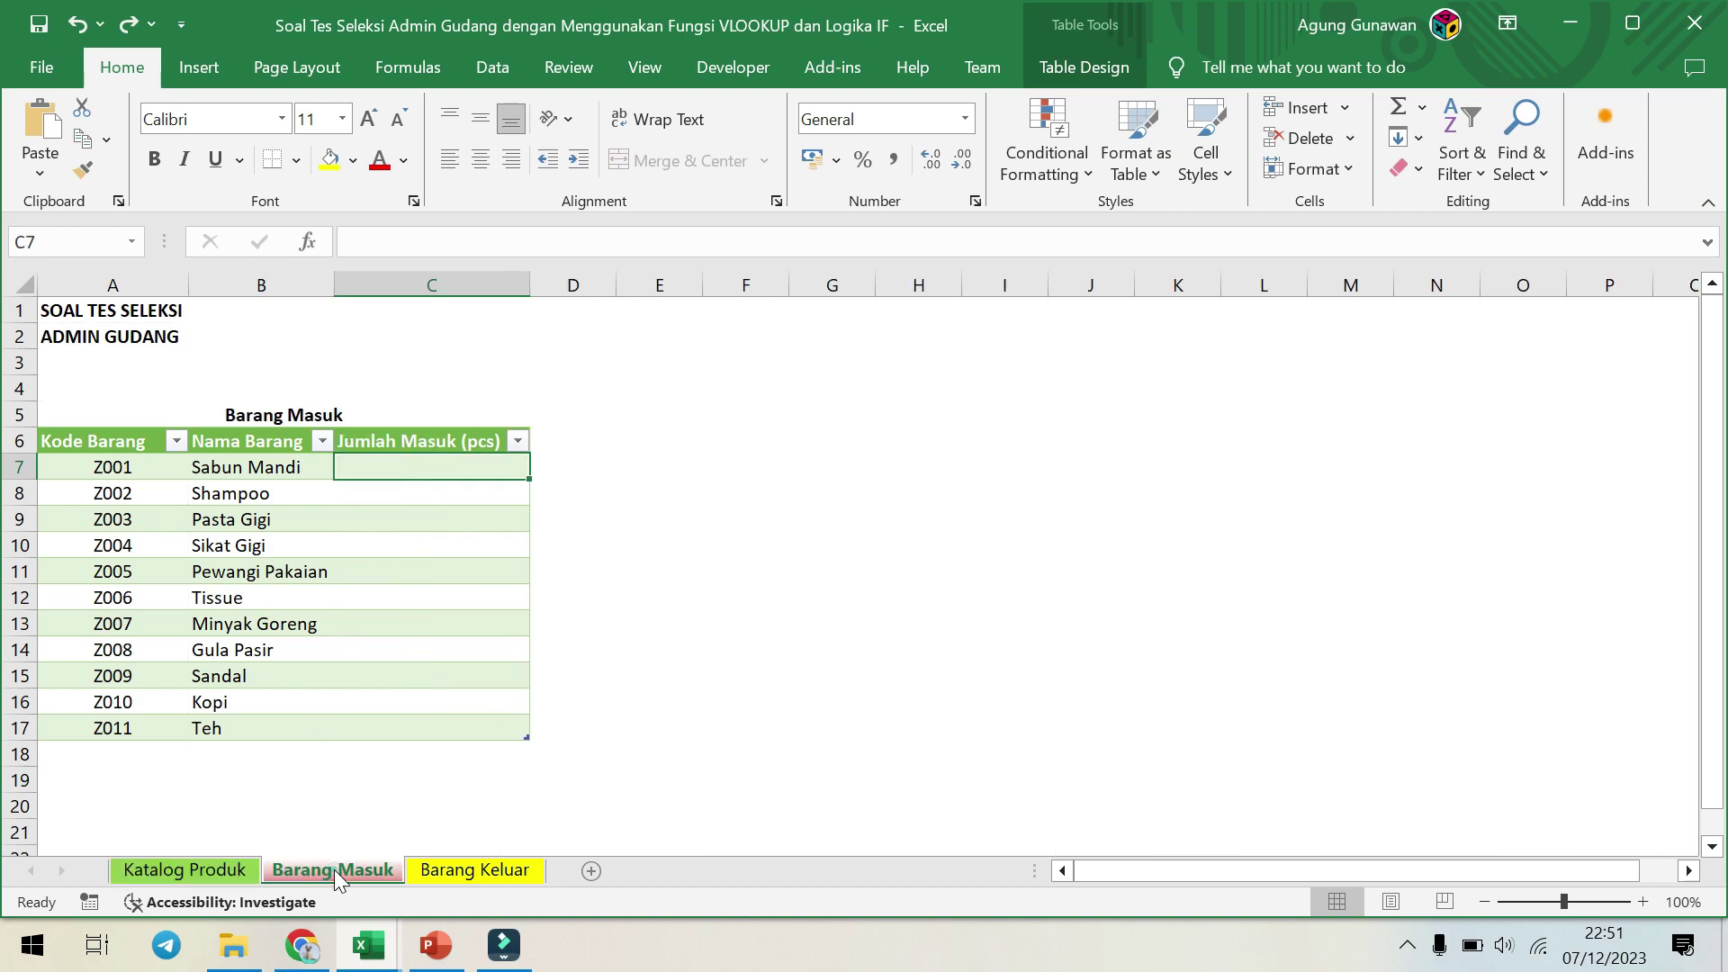
pyautogui.click(225, 870)
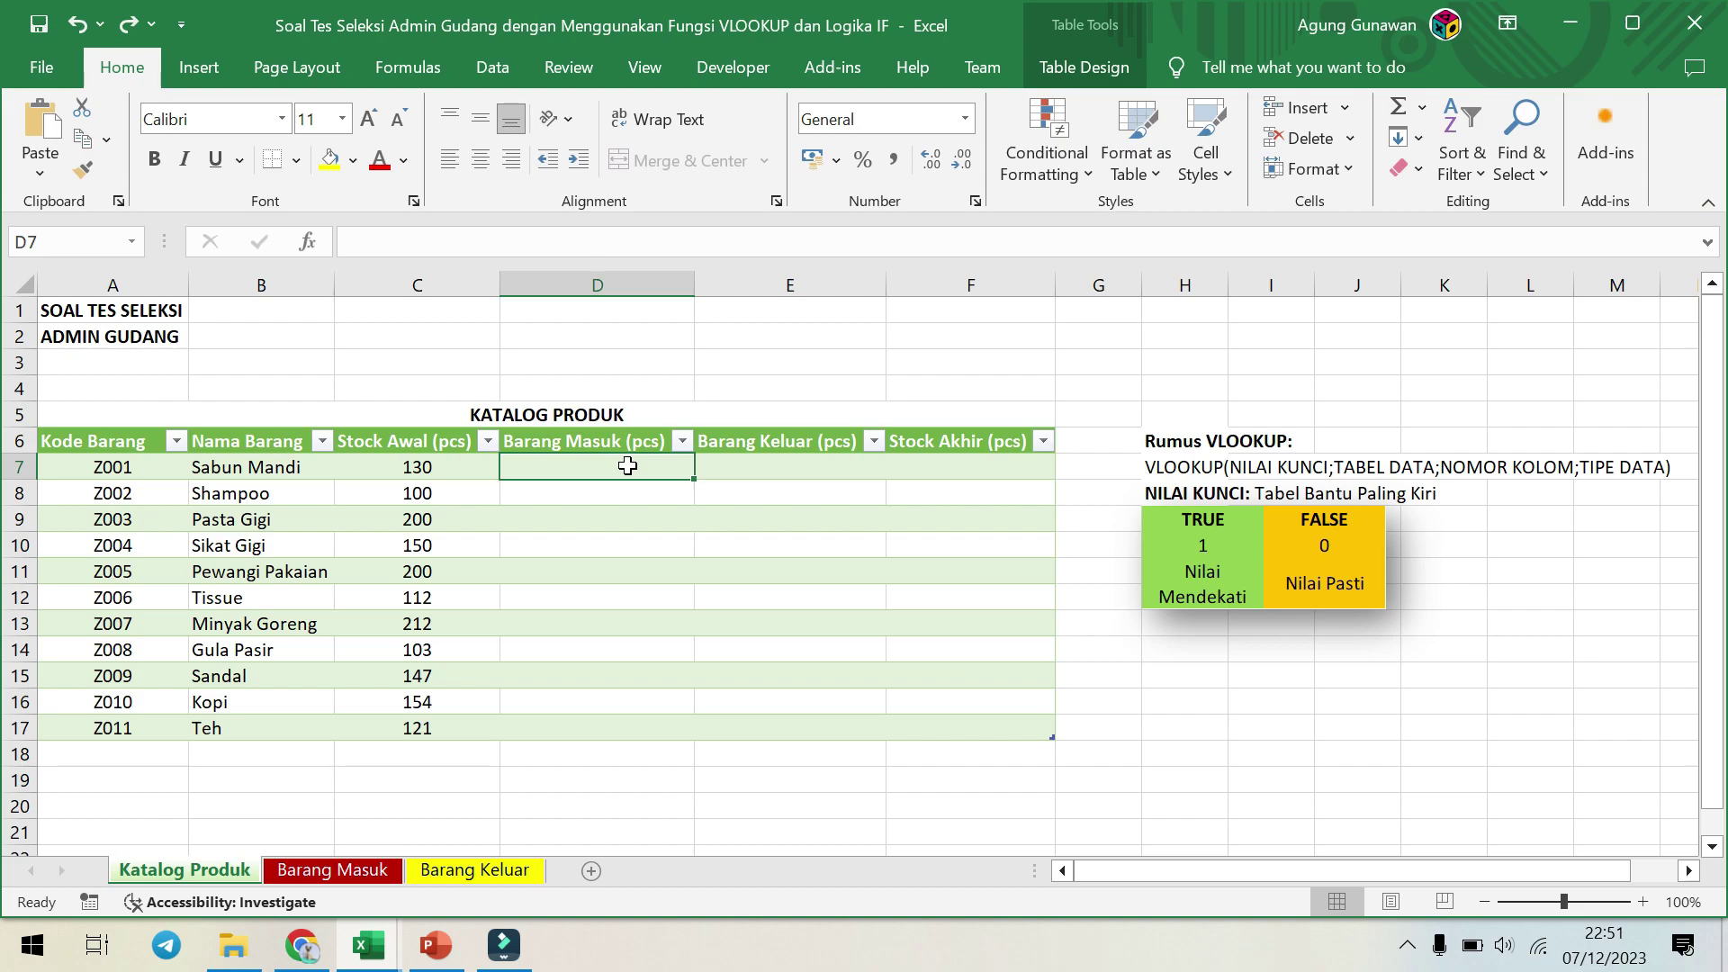
pyautogui.write('=')
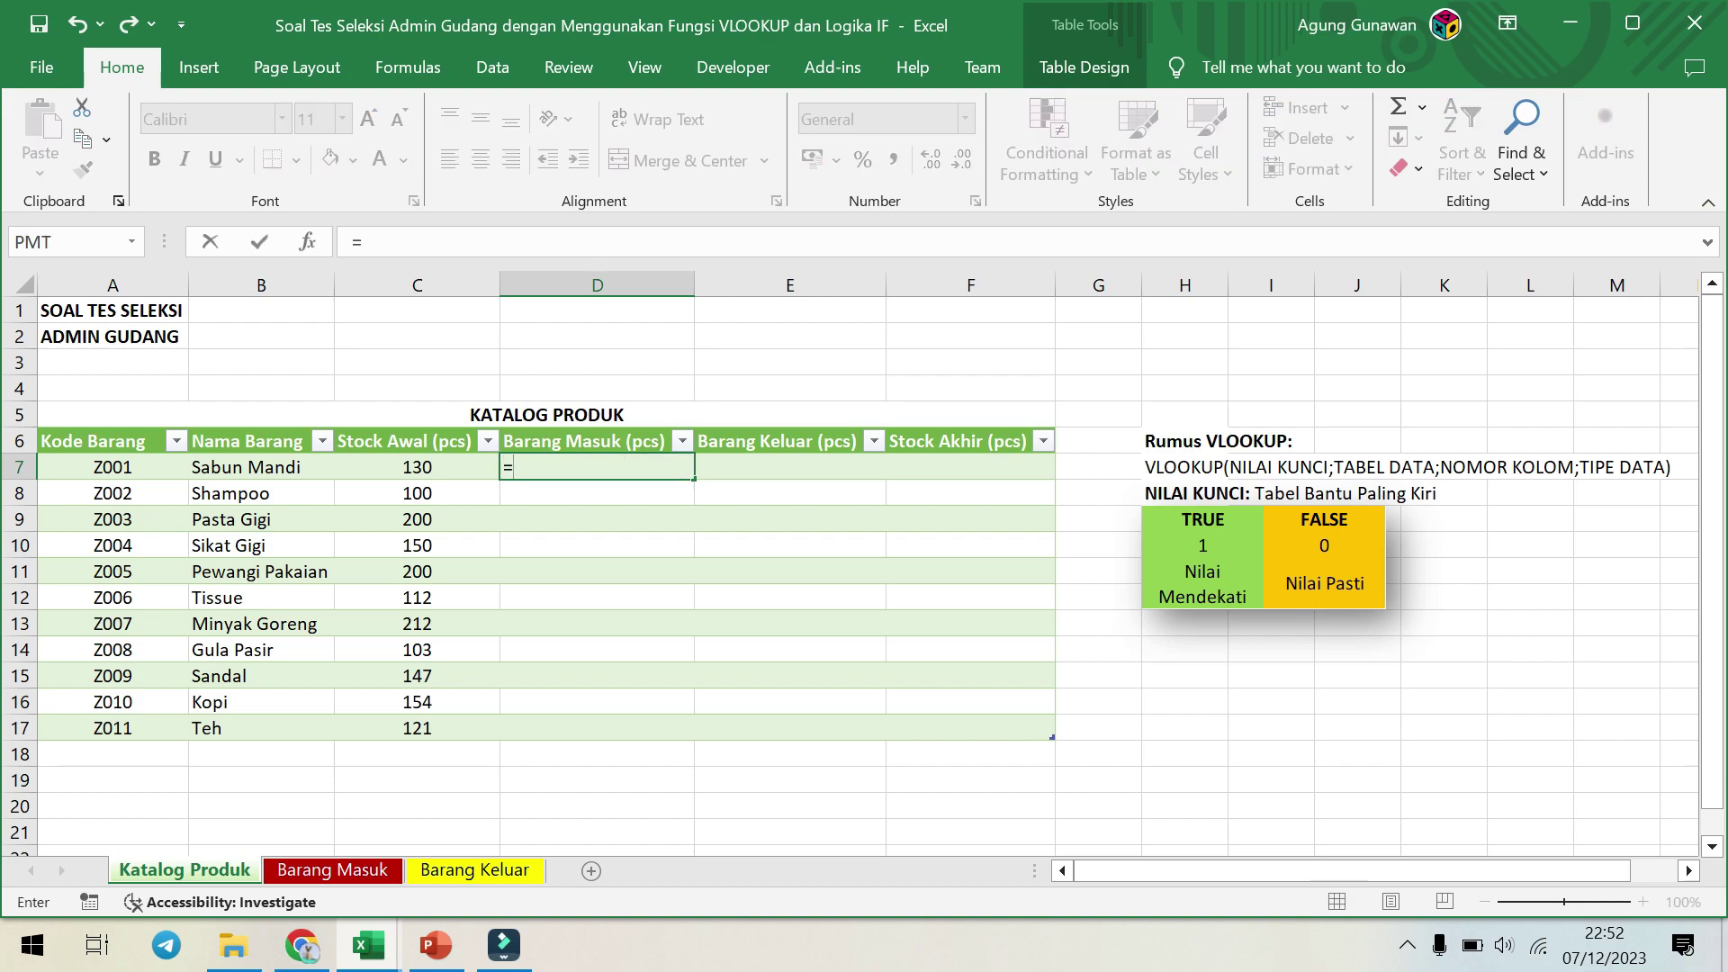
pyautogui.write('VLOOKUP')
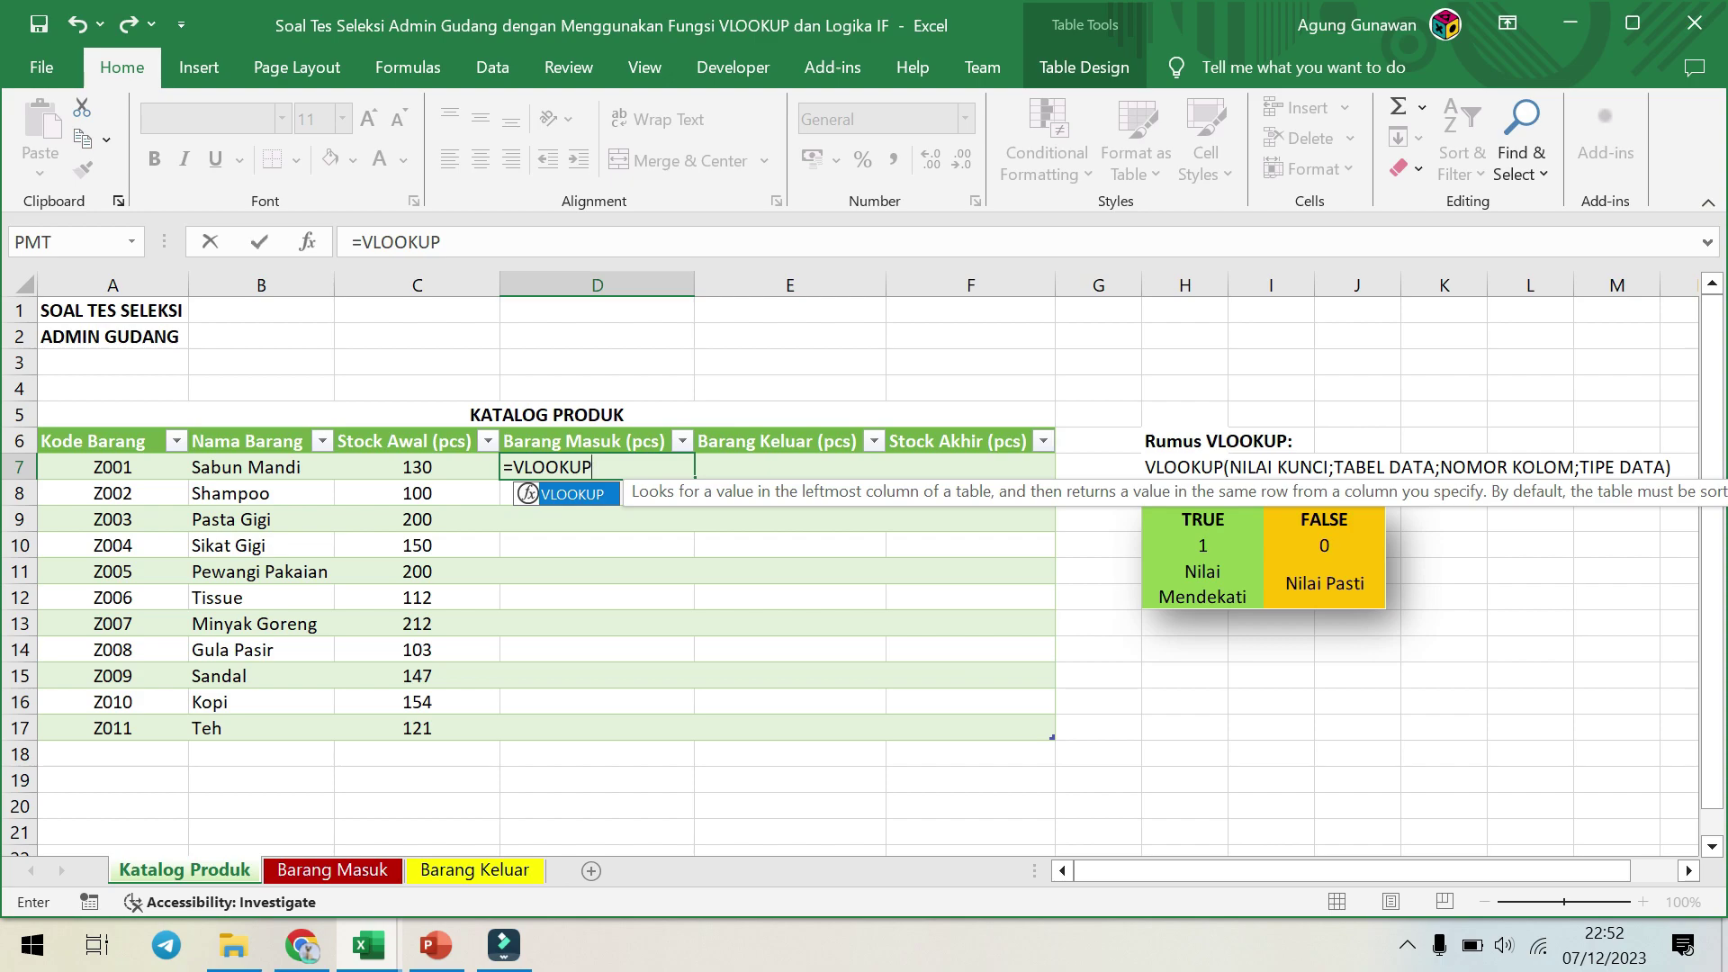
pyautogui.write('(')
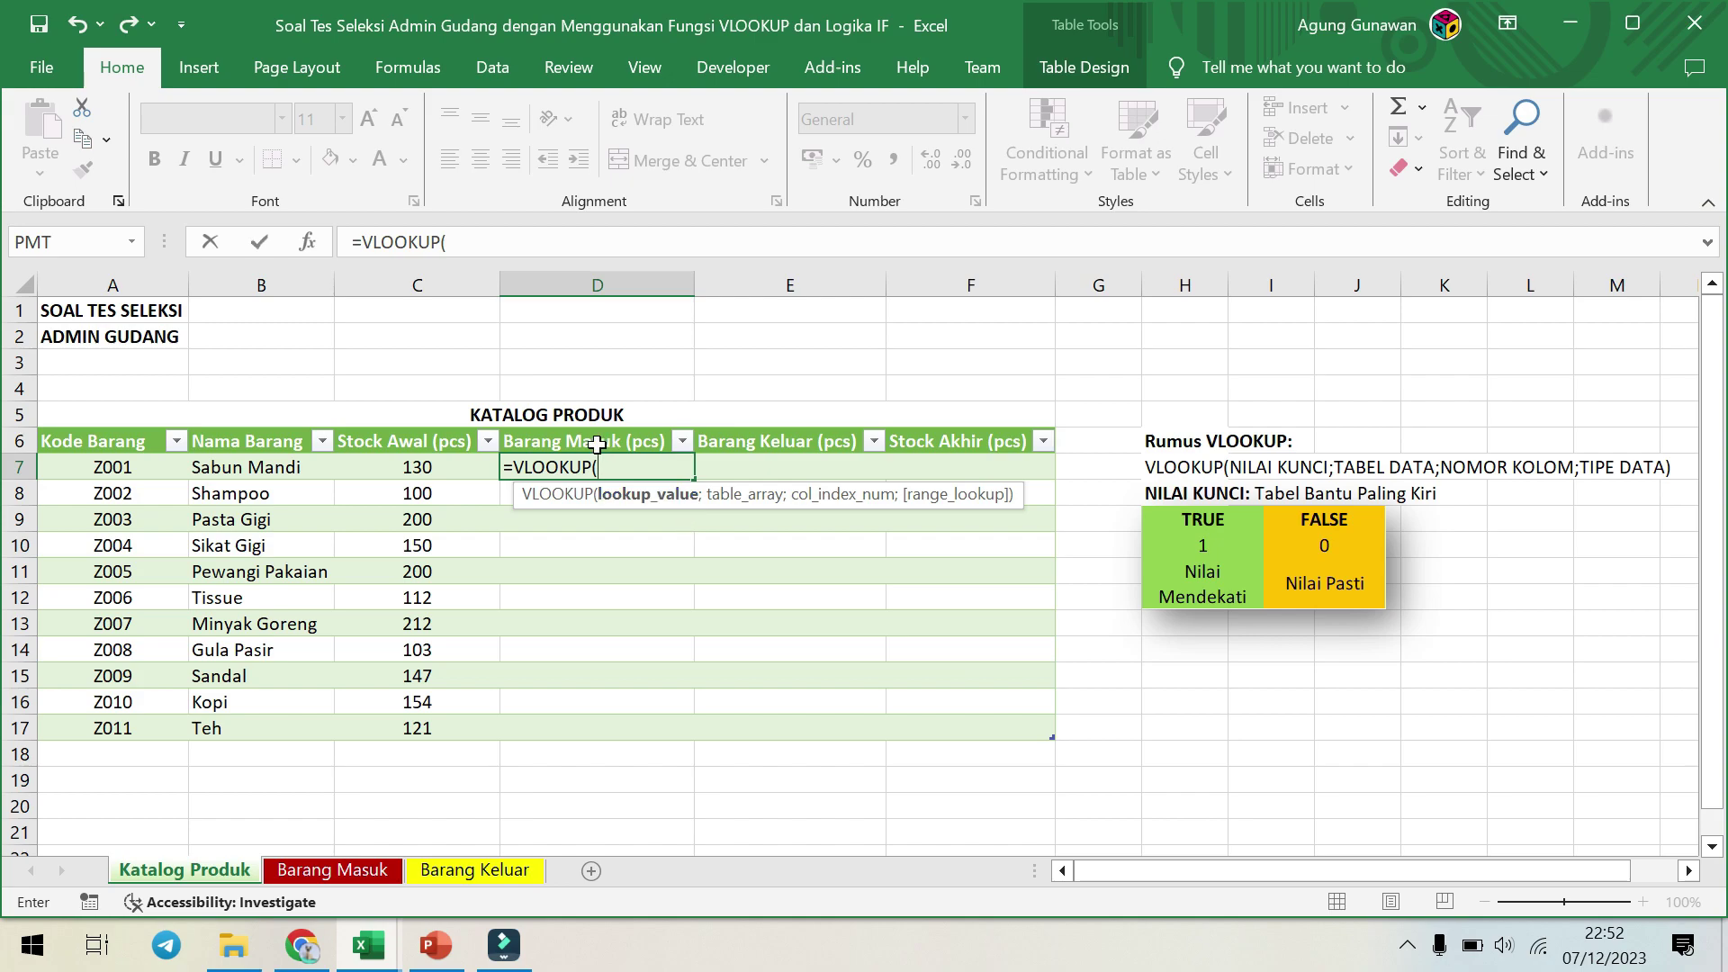
pyautogui.click(145, 470)
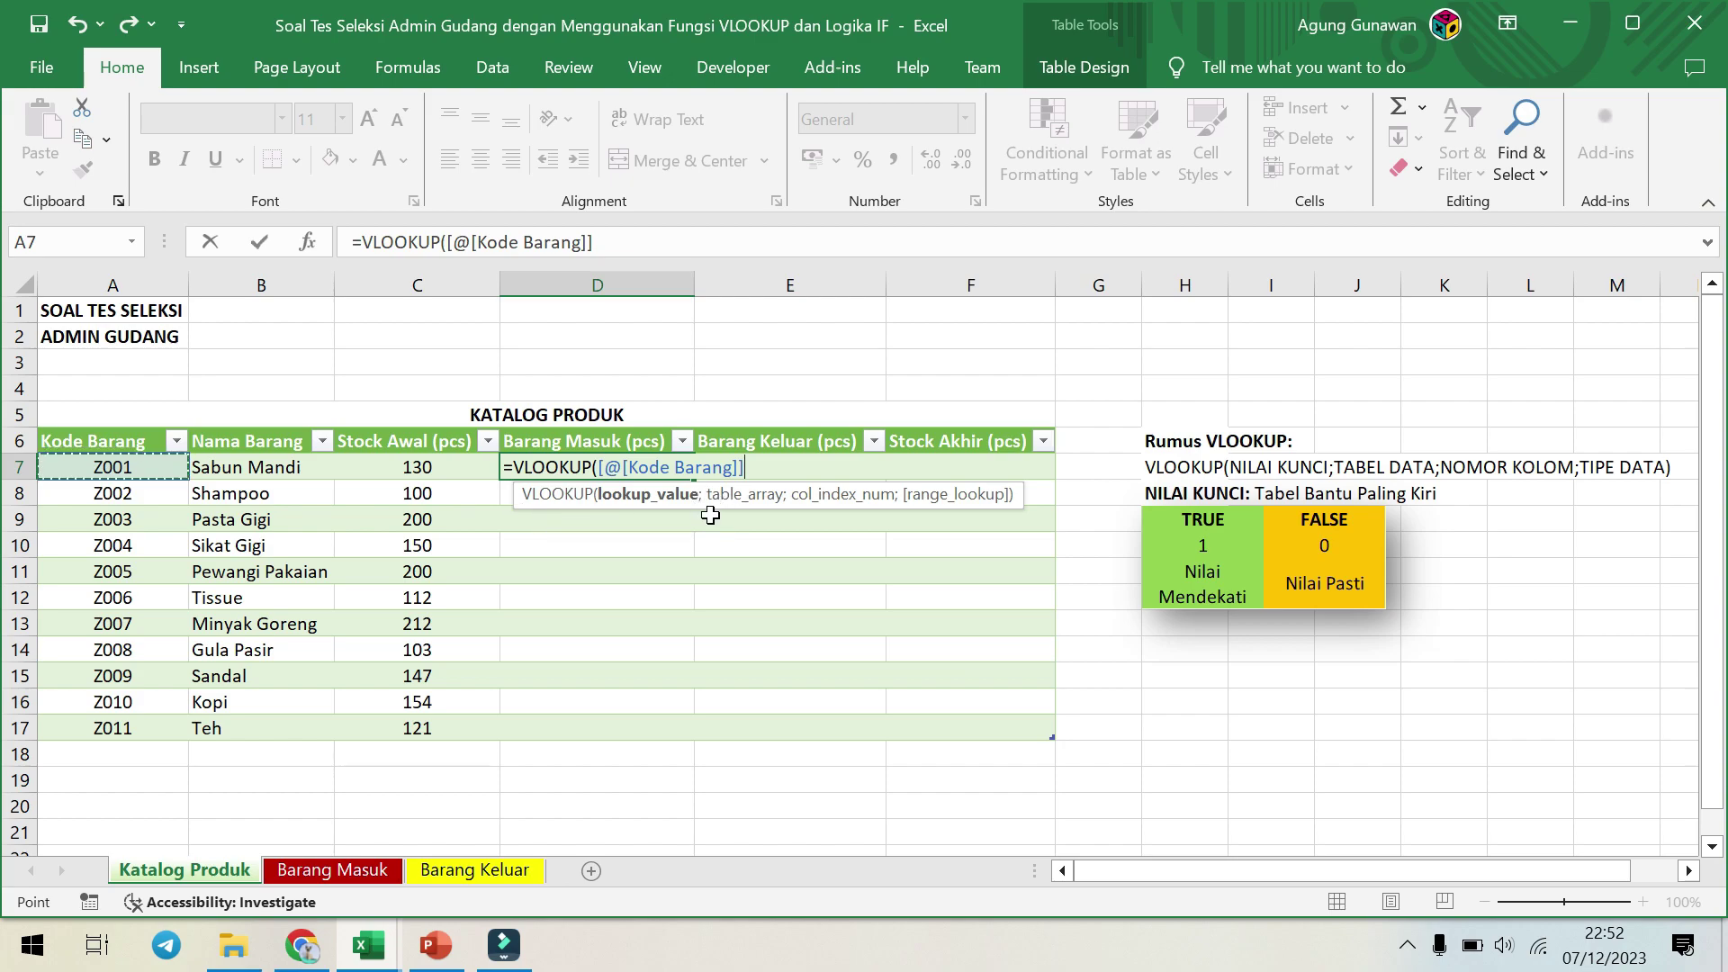
pyautogui.write(';')
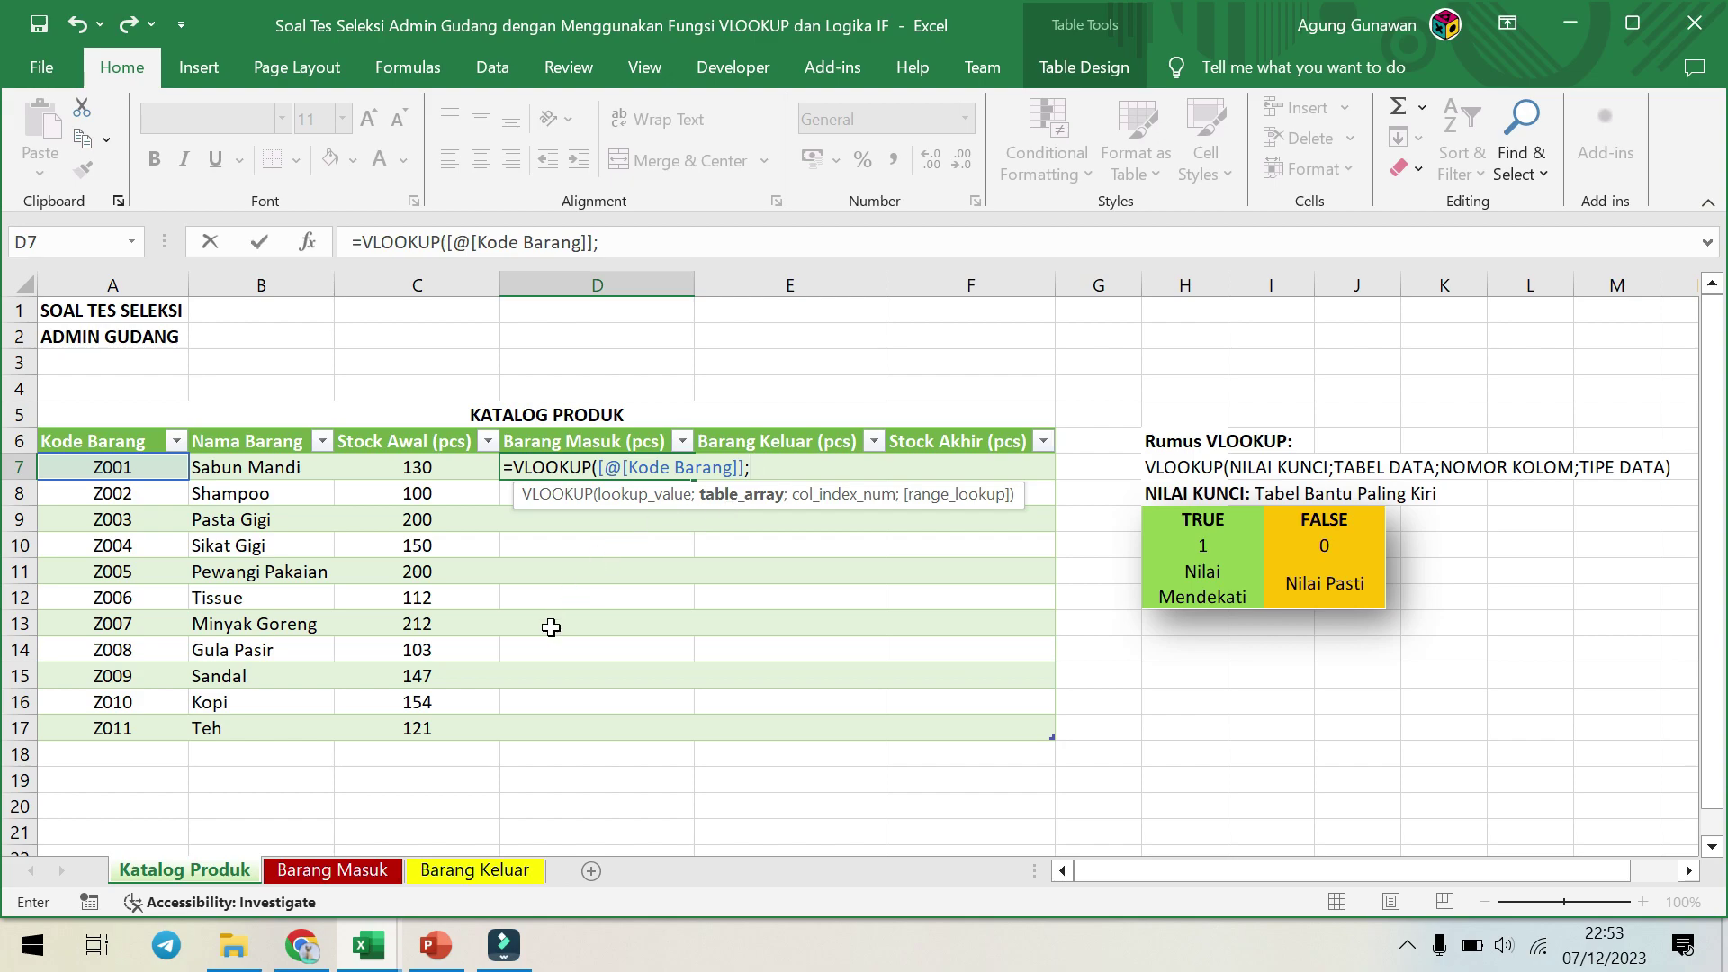
# Complete the D7 formula with A7:C17 of the Barang Masuk sheet (Table2) as table array, column index 3 and FALSE for an exact match.
pyautogui.click(358, 888)
pyautogui.moveTo(101, 461); pyautogui.dragTo(490, 731)
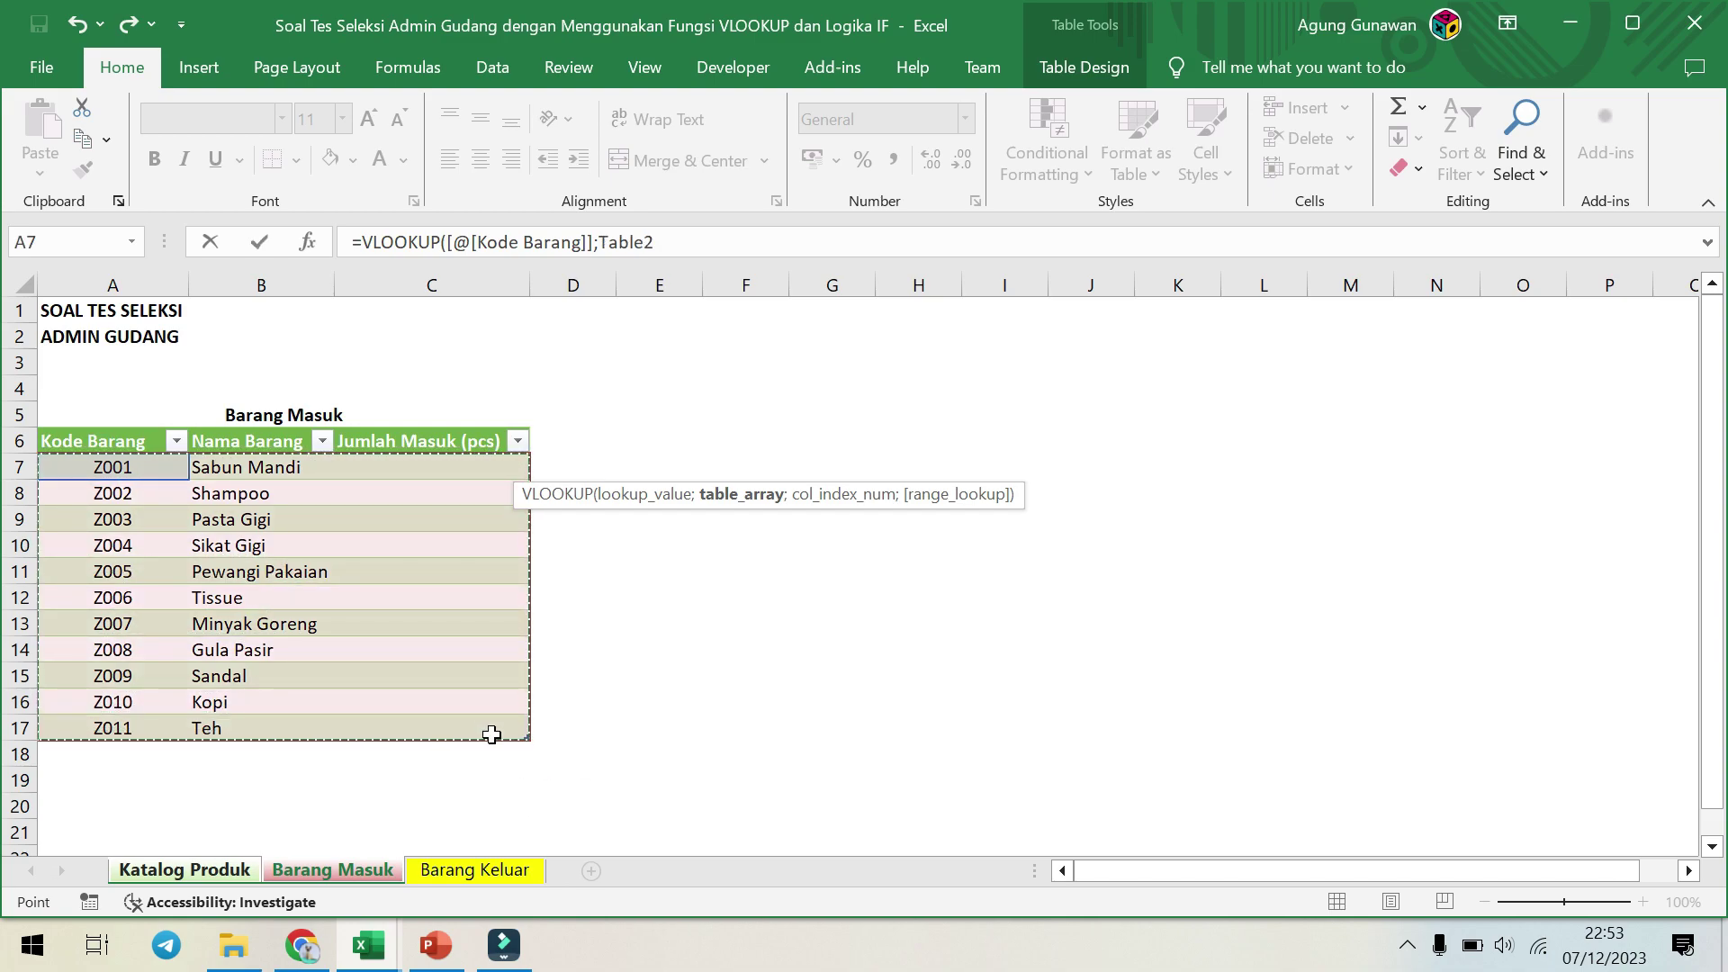
pyautogui.write(';')
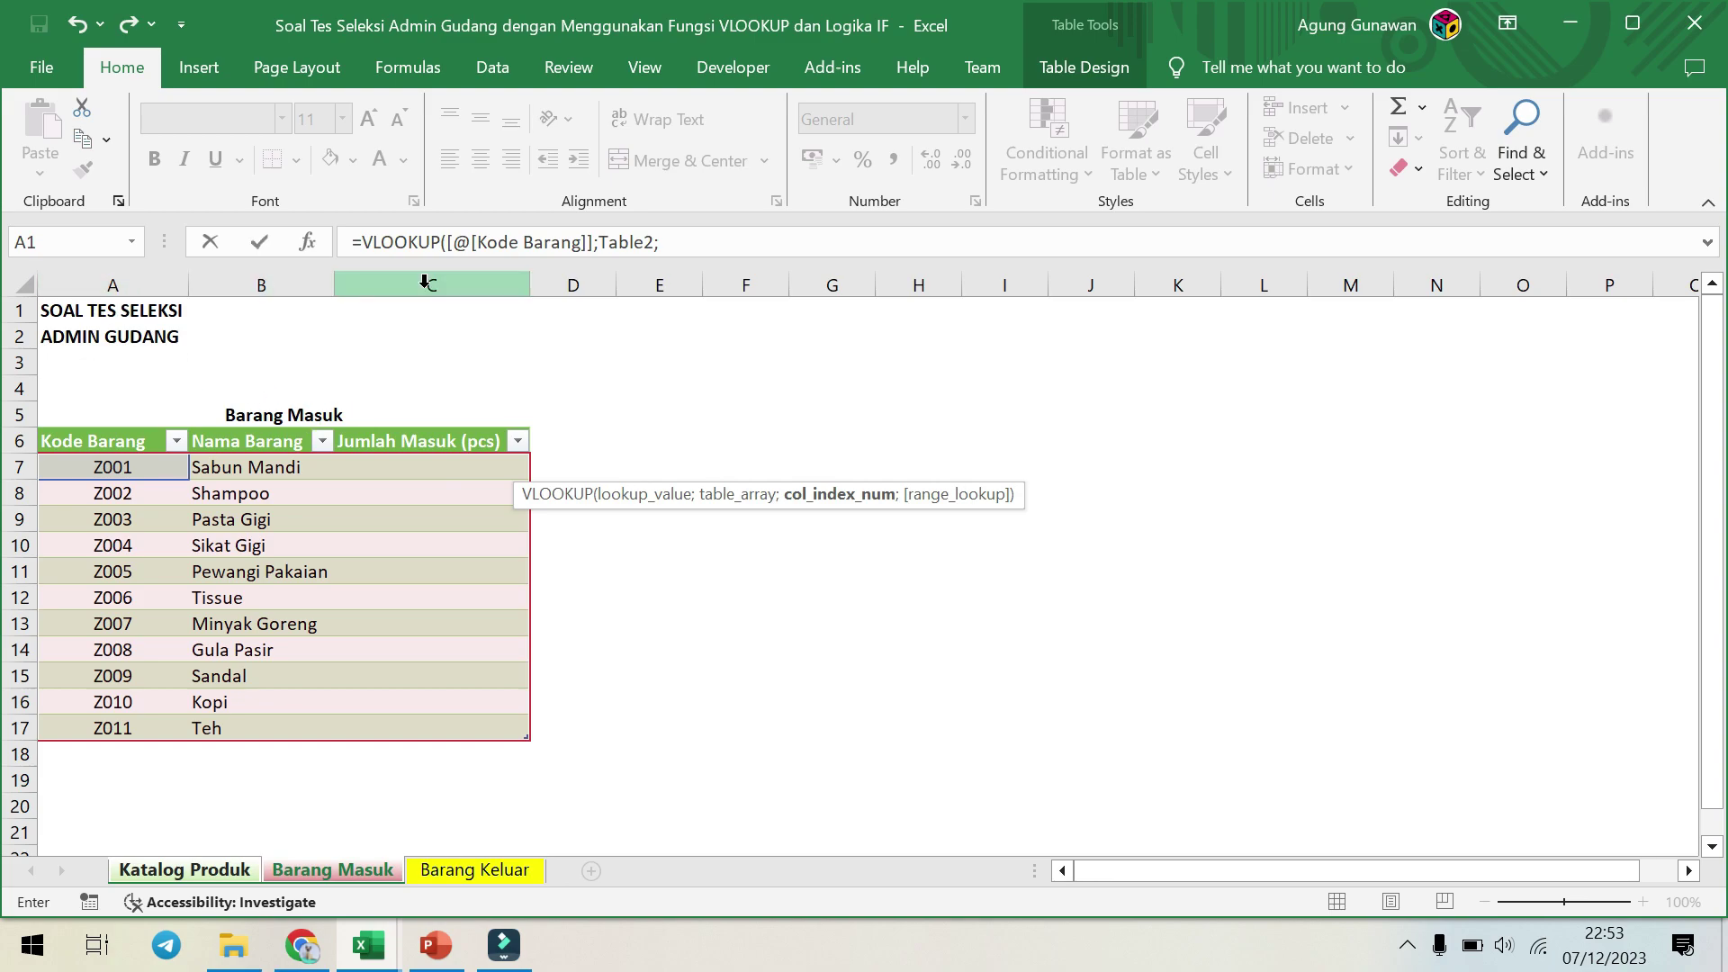
pyautogui.click(676, 241)
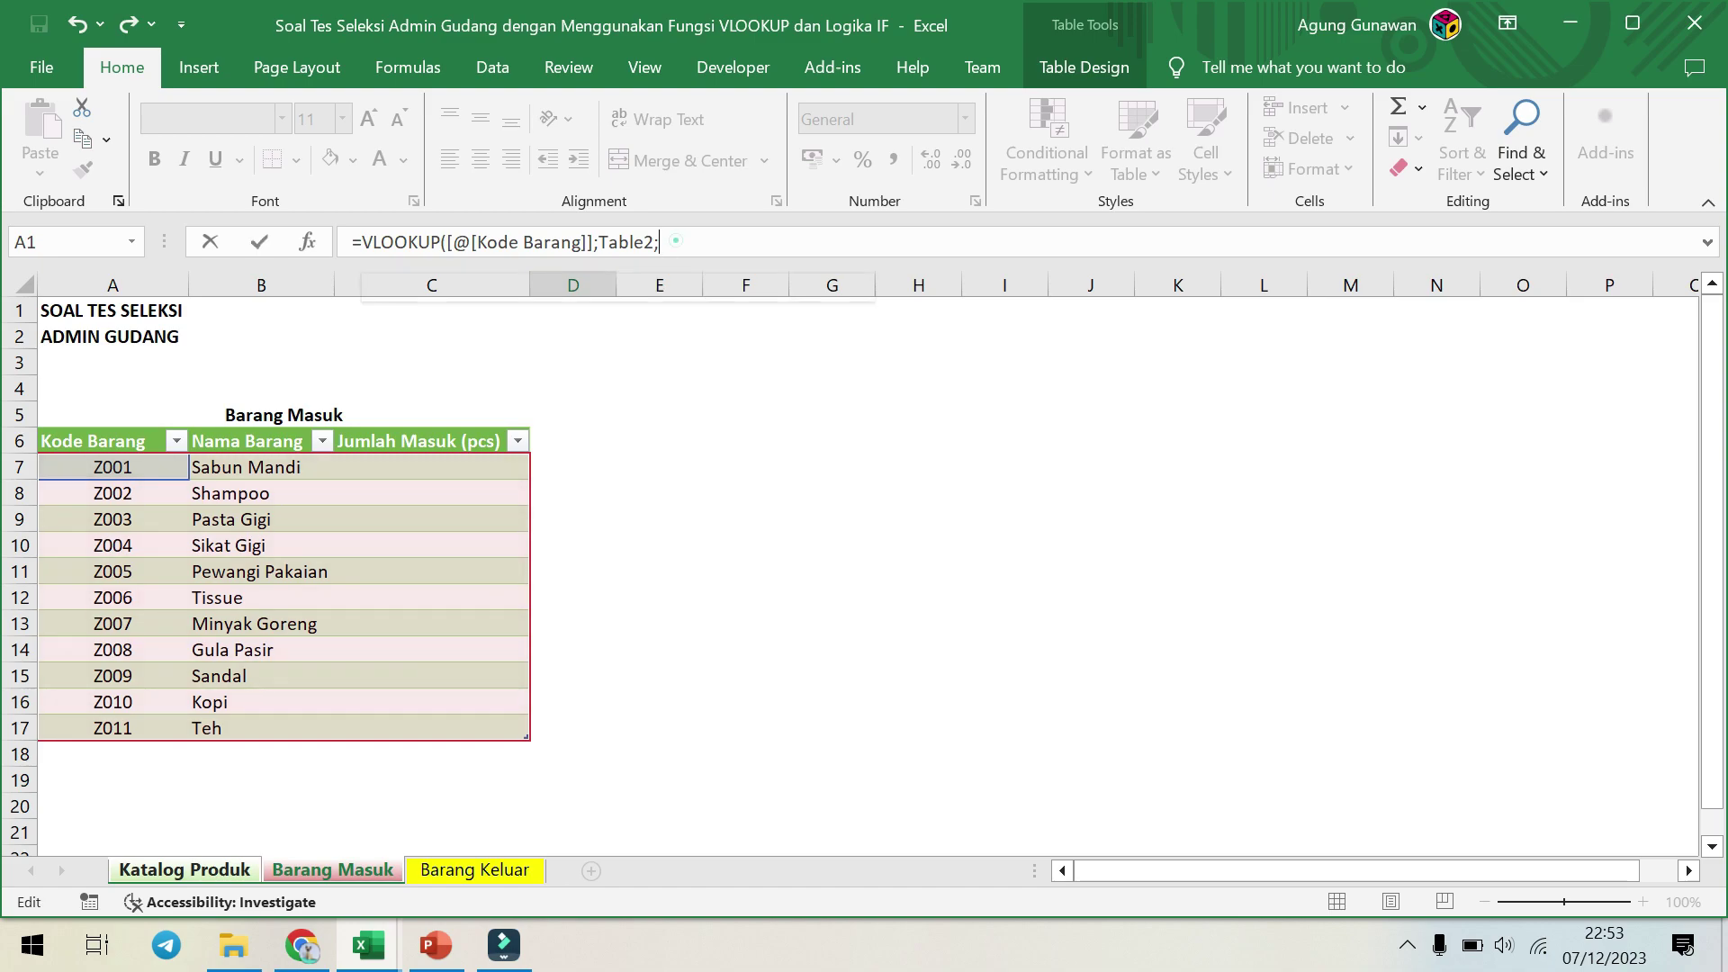
pyautogui.write('3')
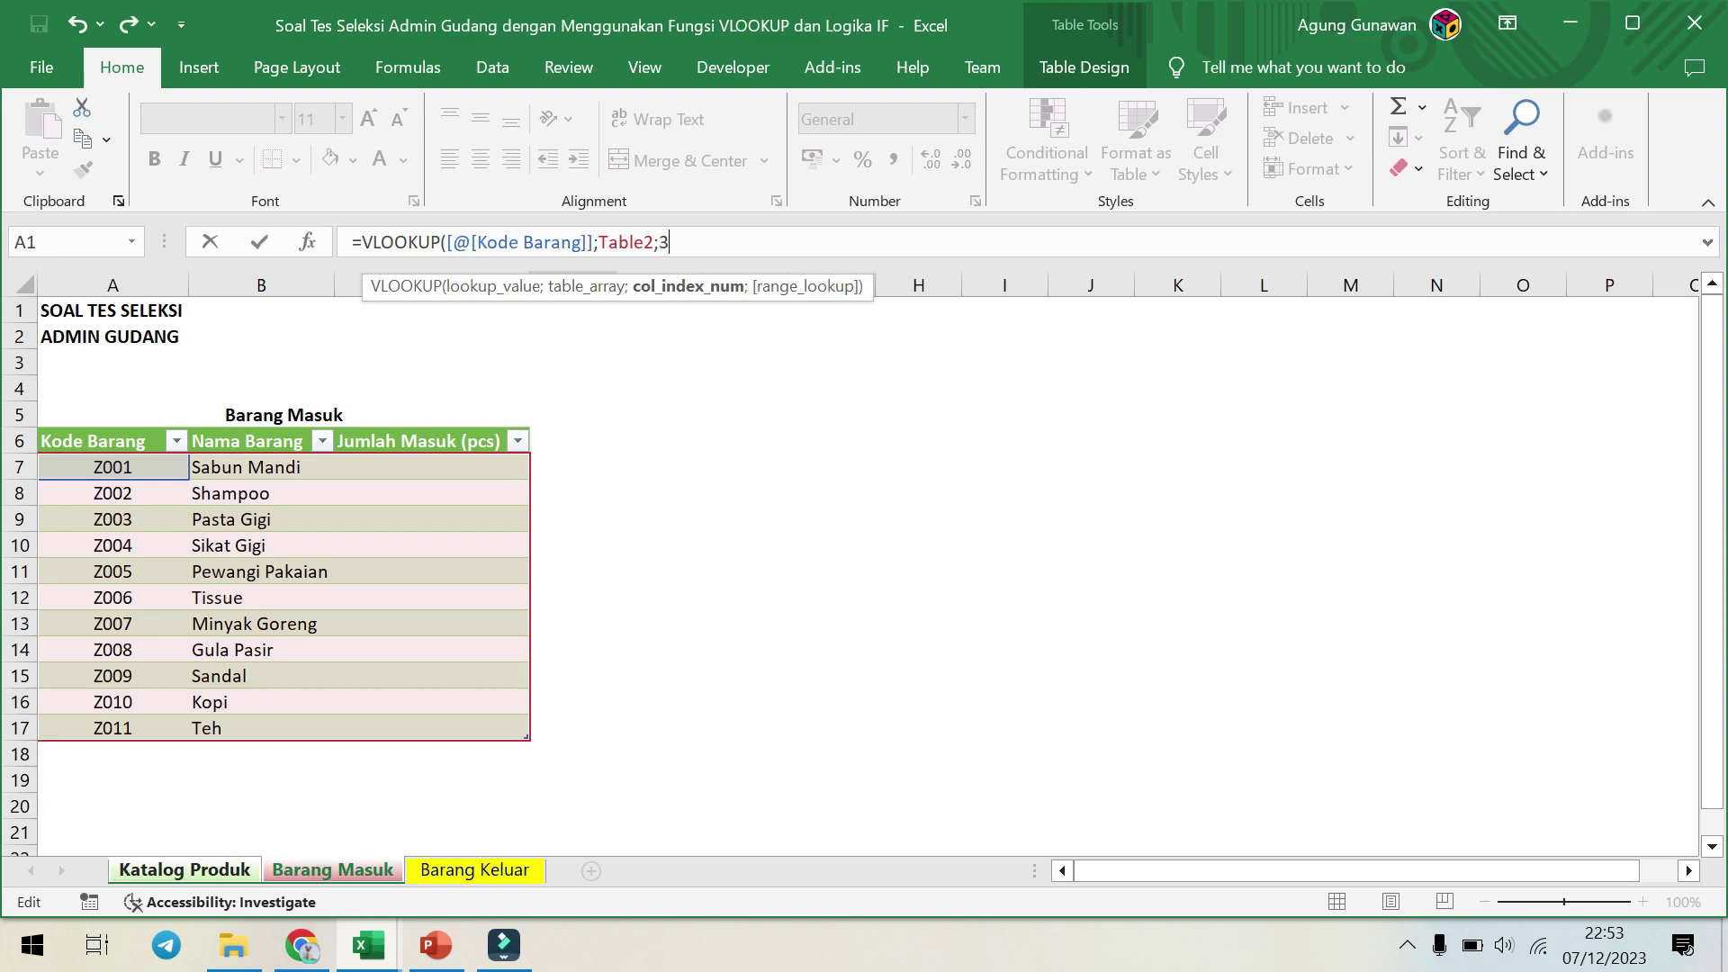
pyautogui.write(';')
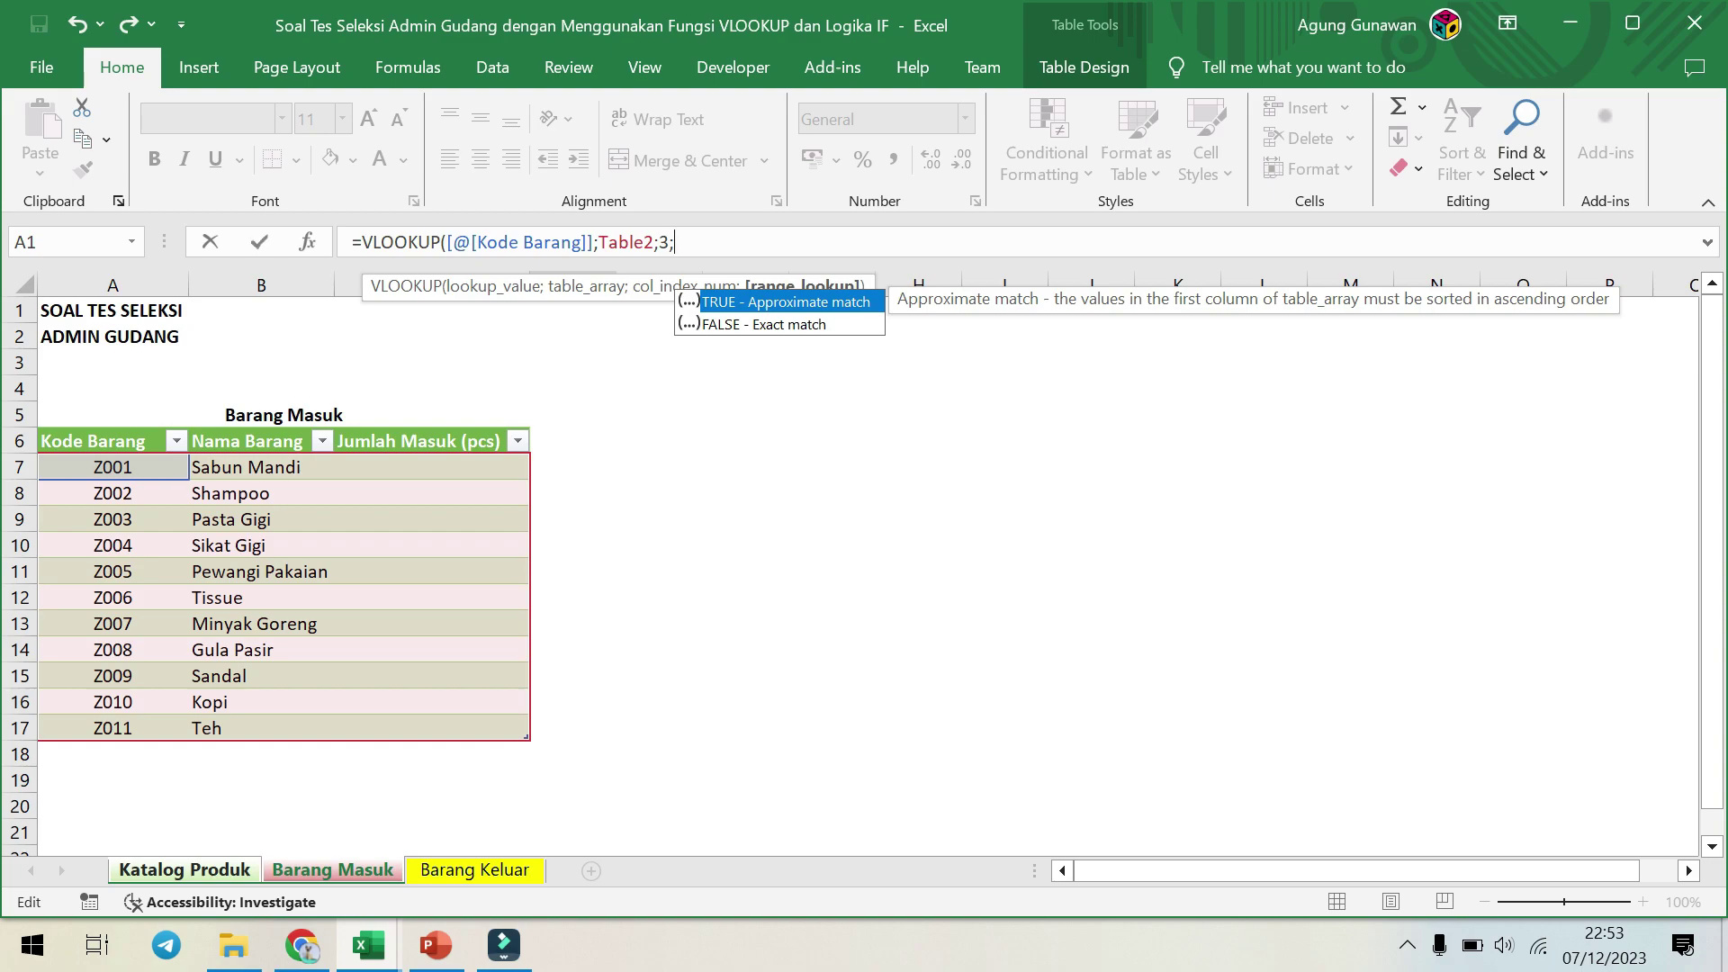
pyautogui.click(799, 326)
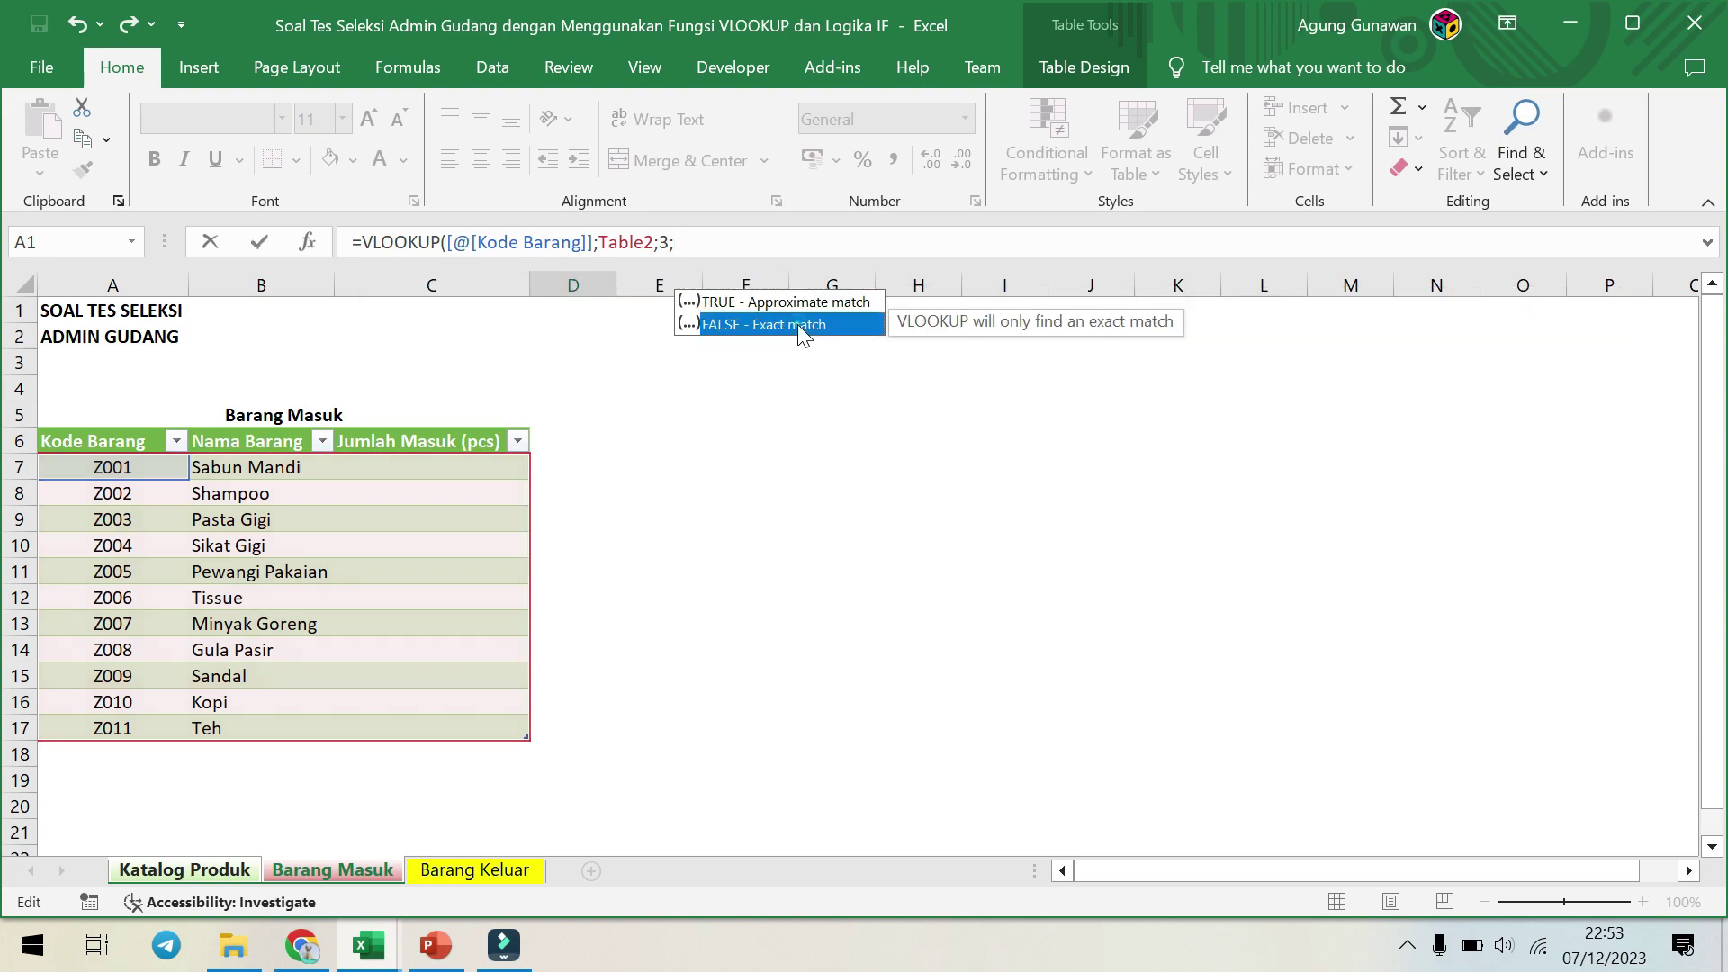
pyautogui.doubleClick(797, 324)
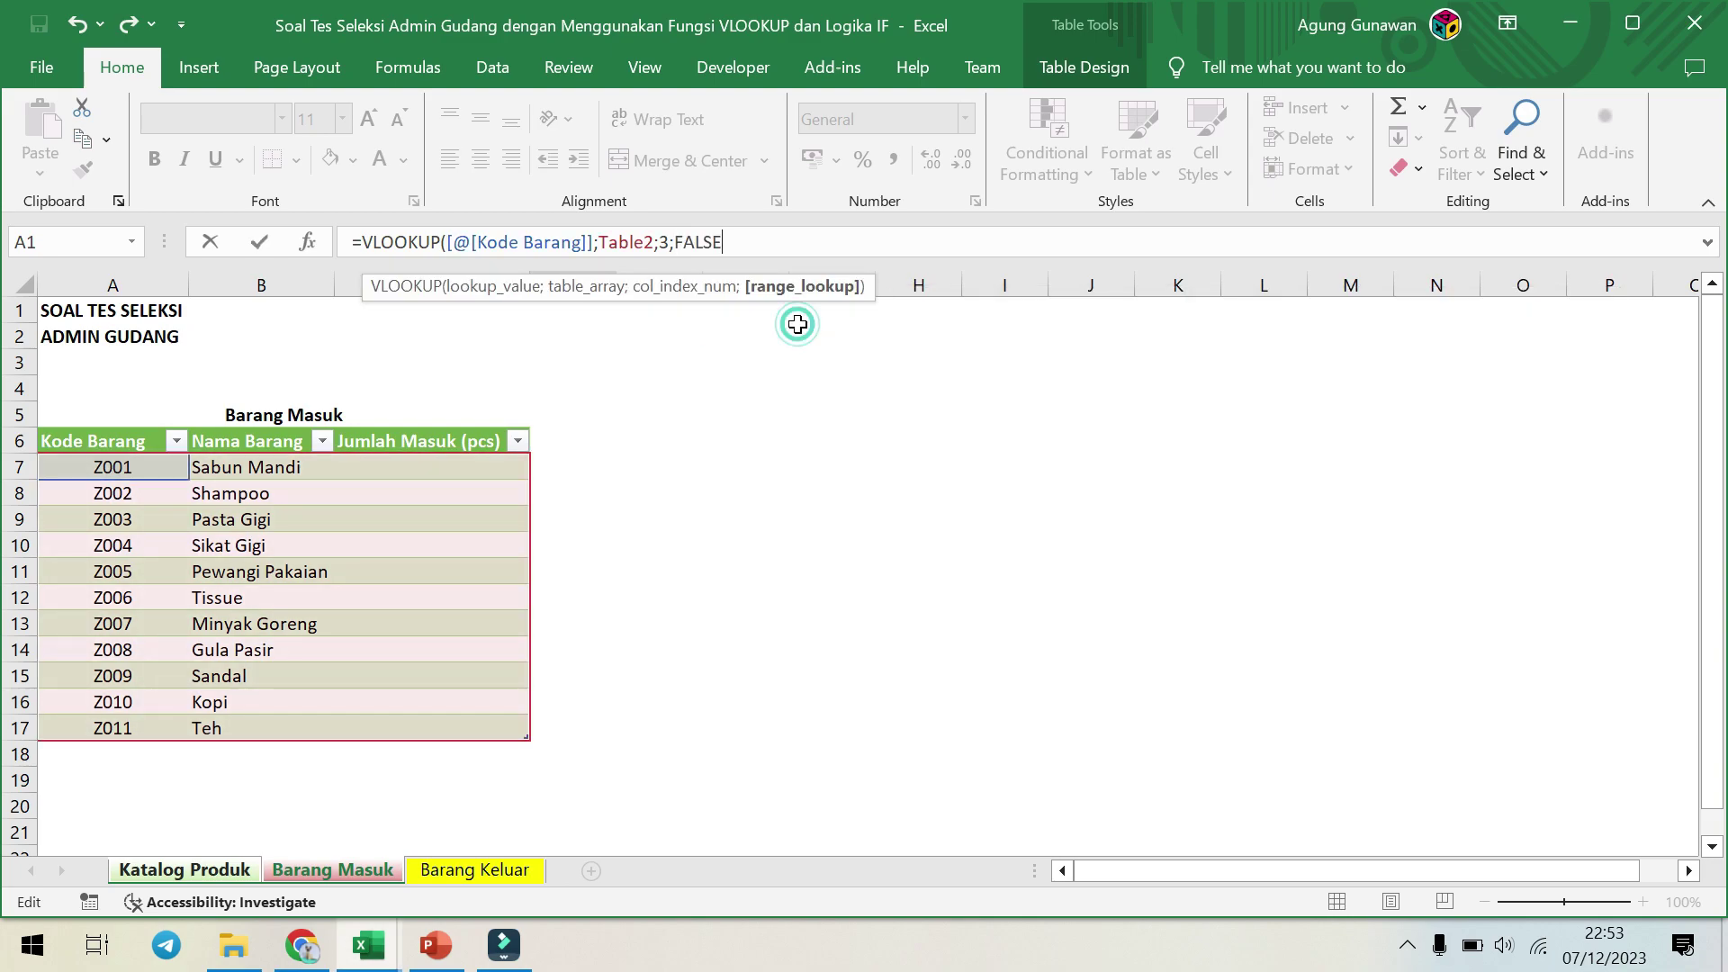
pyautogui.write(')')
pyautogui.press('Return')
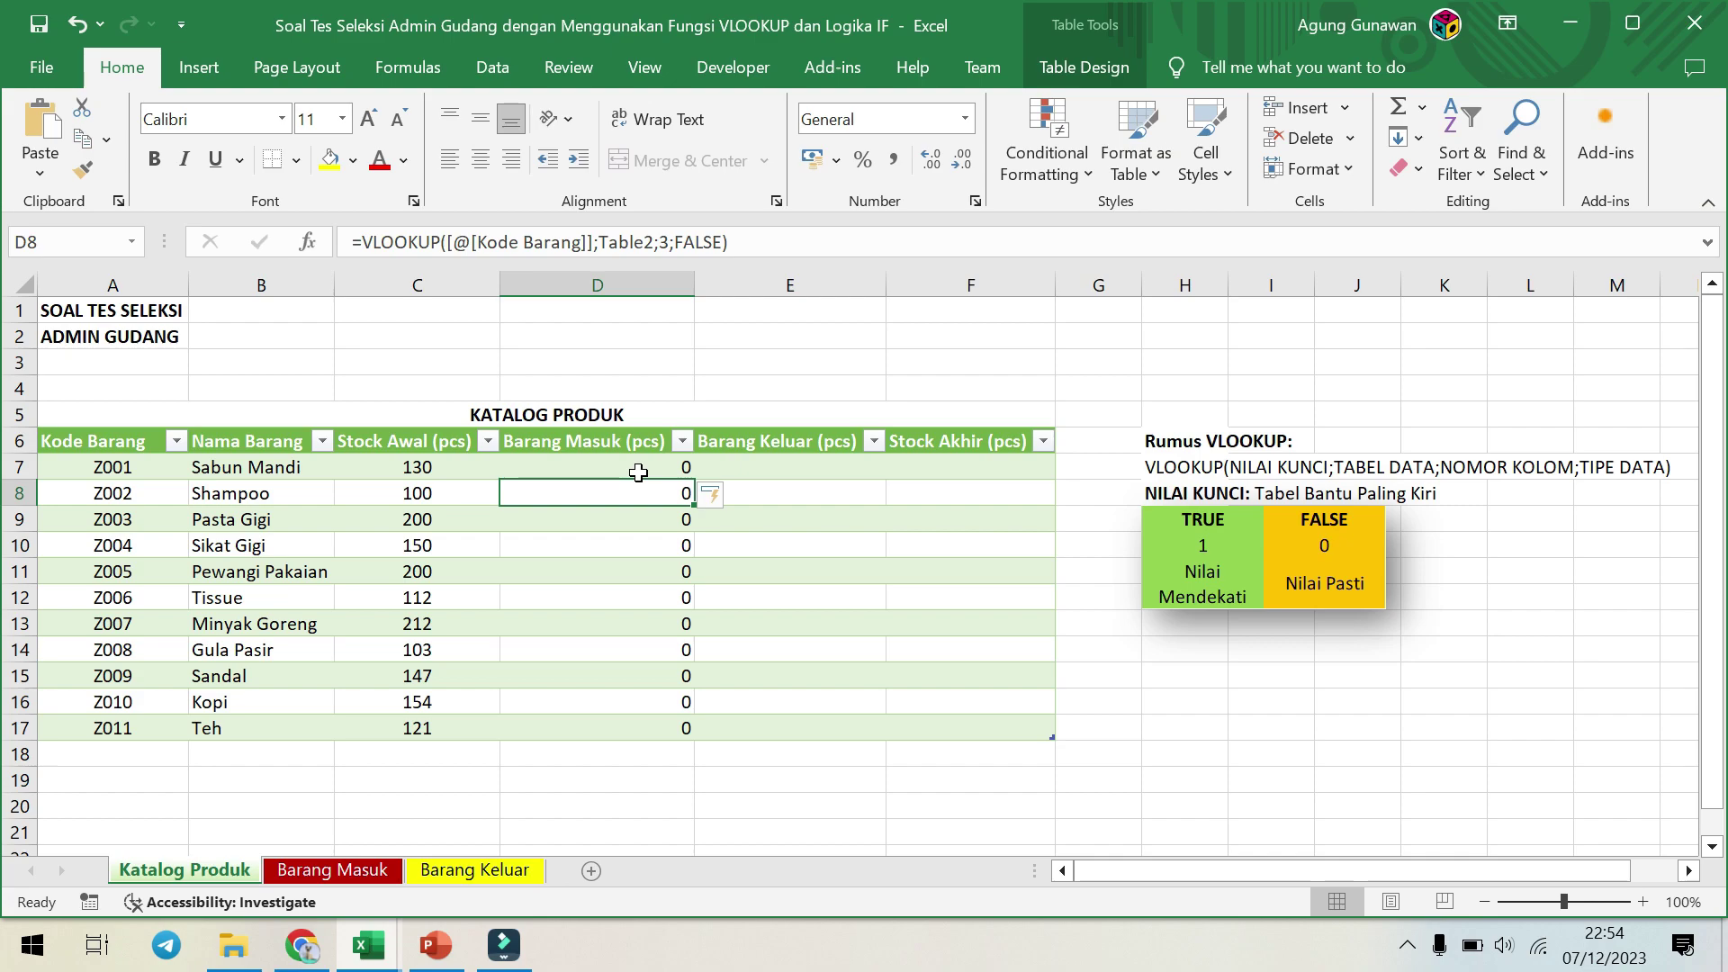
# Start a VLOOKUP formula in E7, the first Barang Keluar (pcs) cell, using the row's Kode Barang as the lookup value.
pyautogui.click(804, 466)
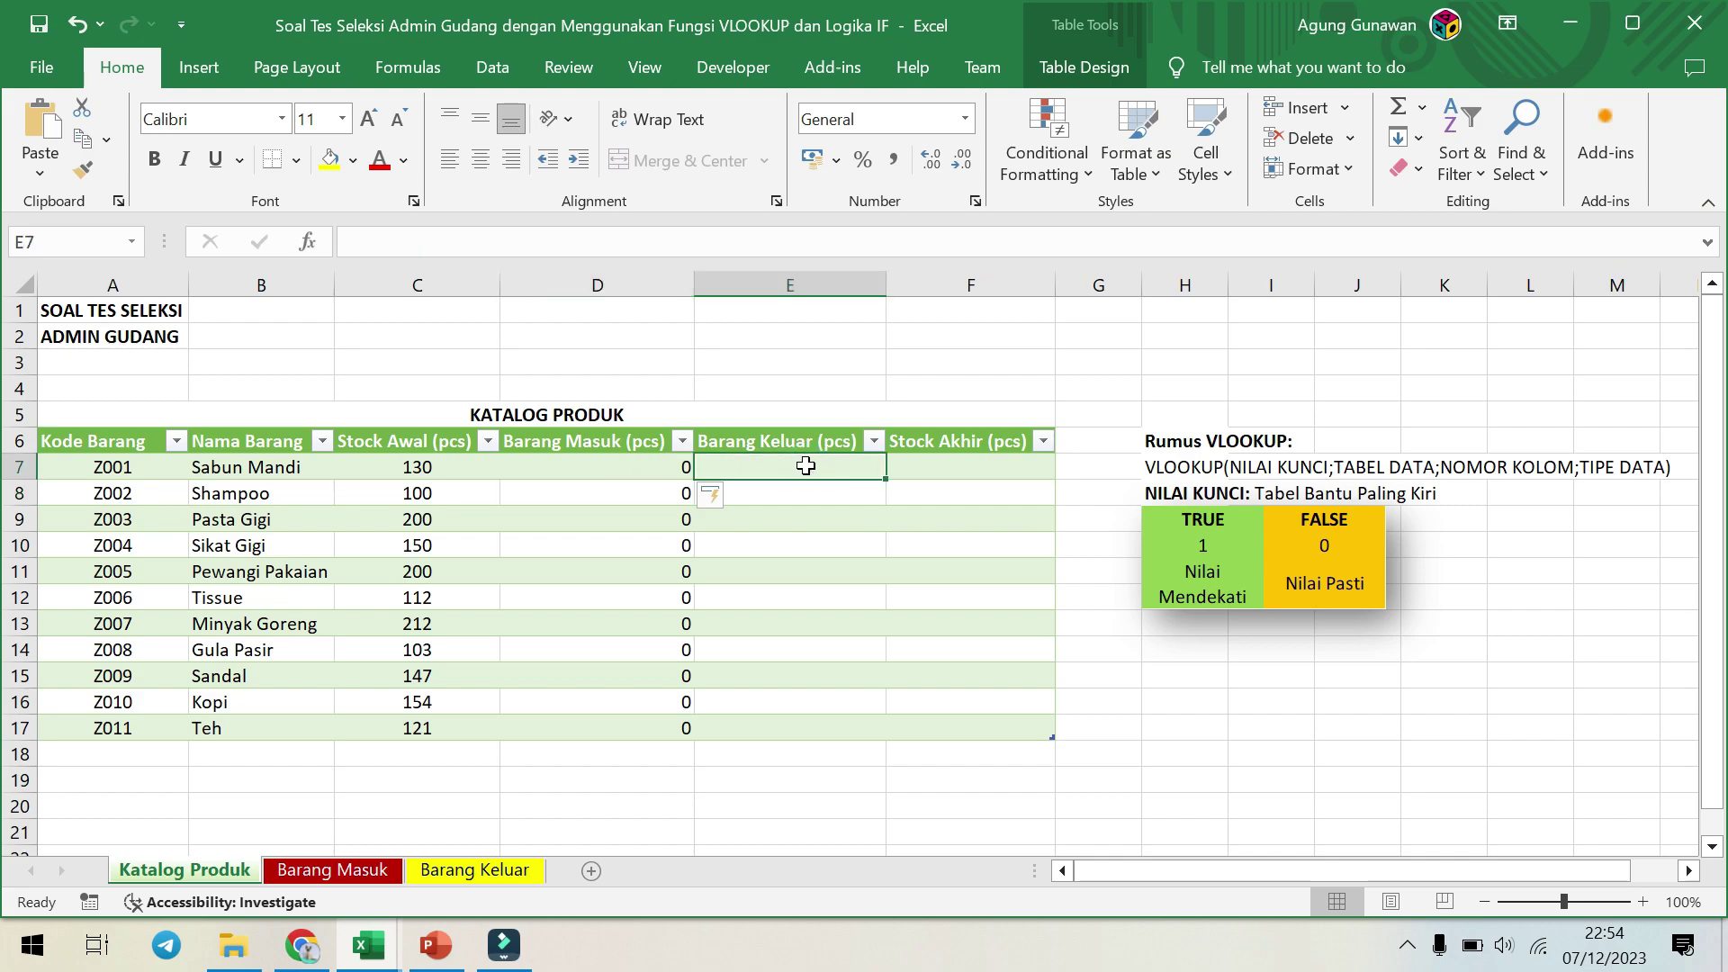
pyautogui.write('=VL')
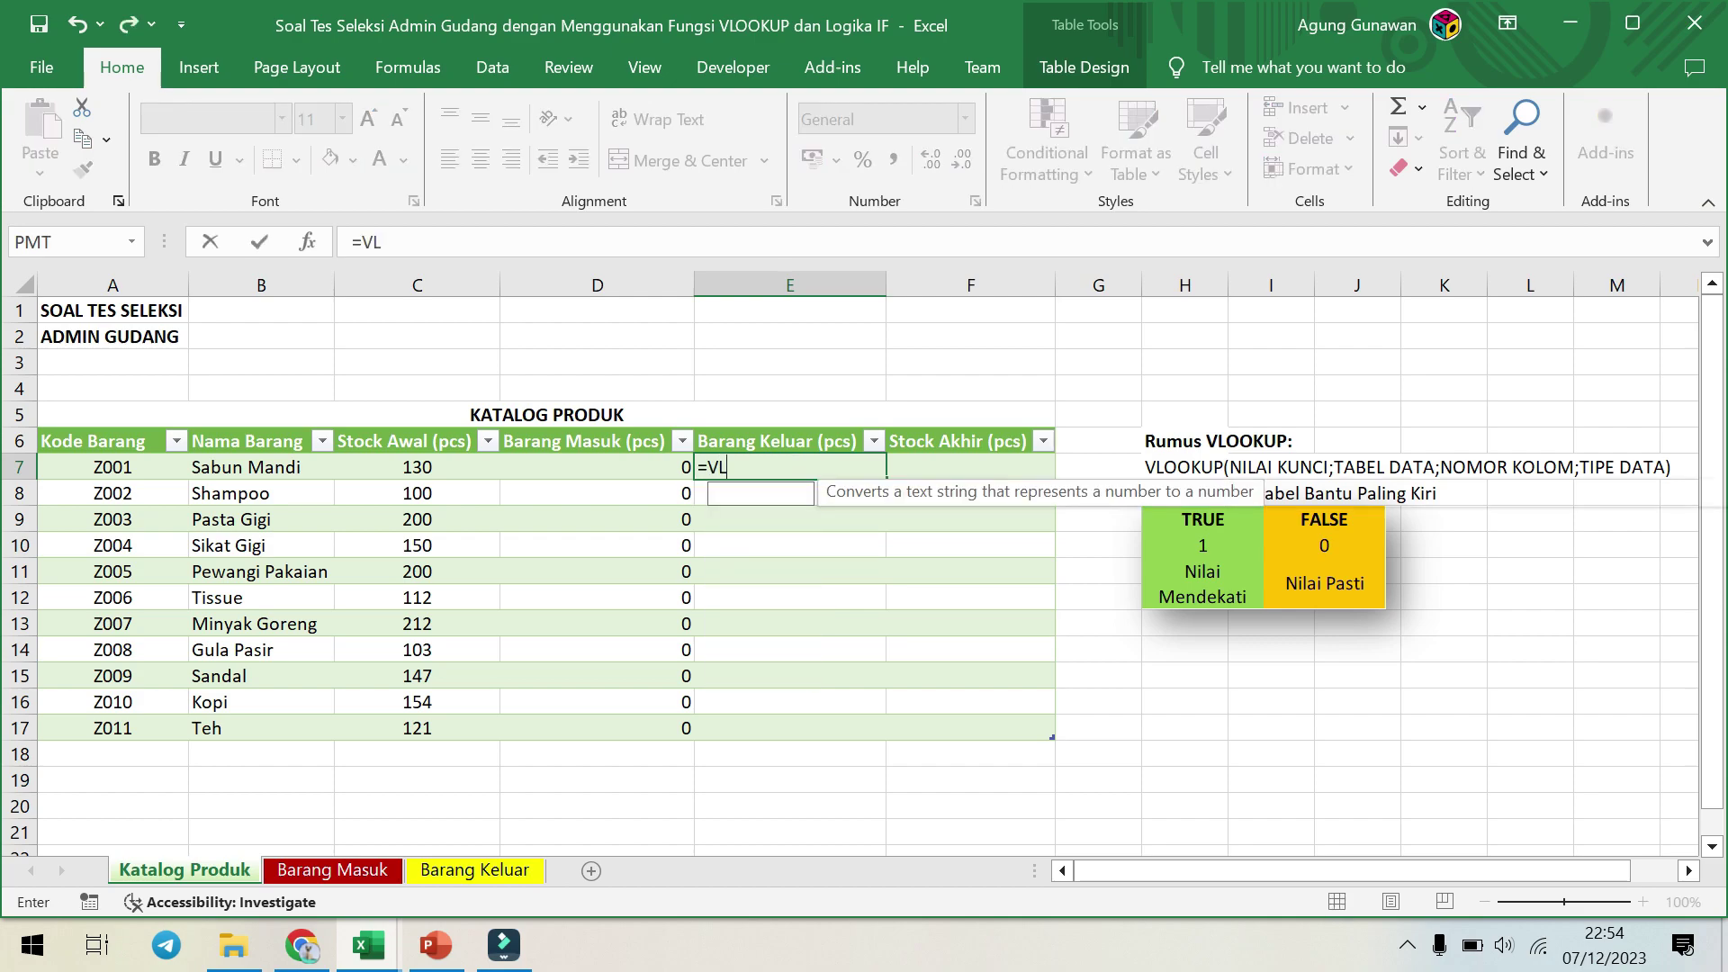
pyautogui.write('O')
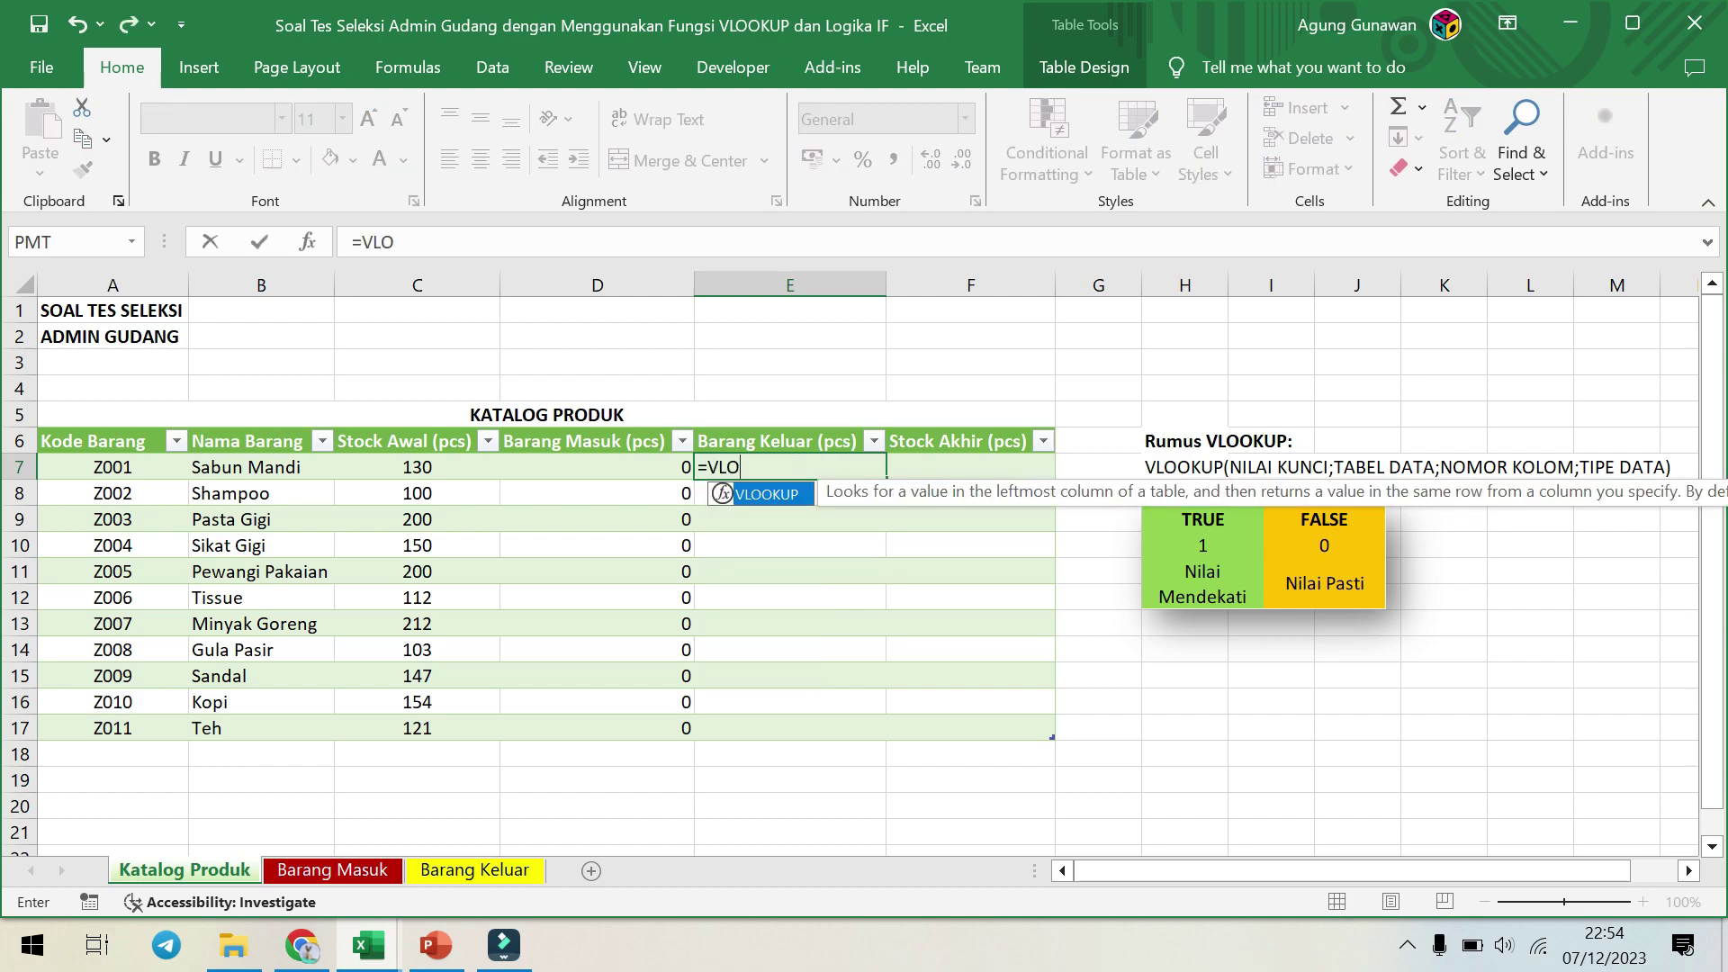
pyautogui.doubleClick(786, 494)
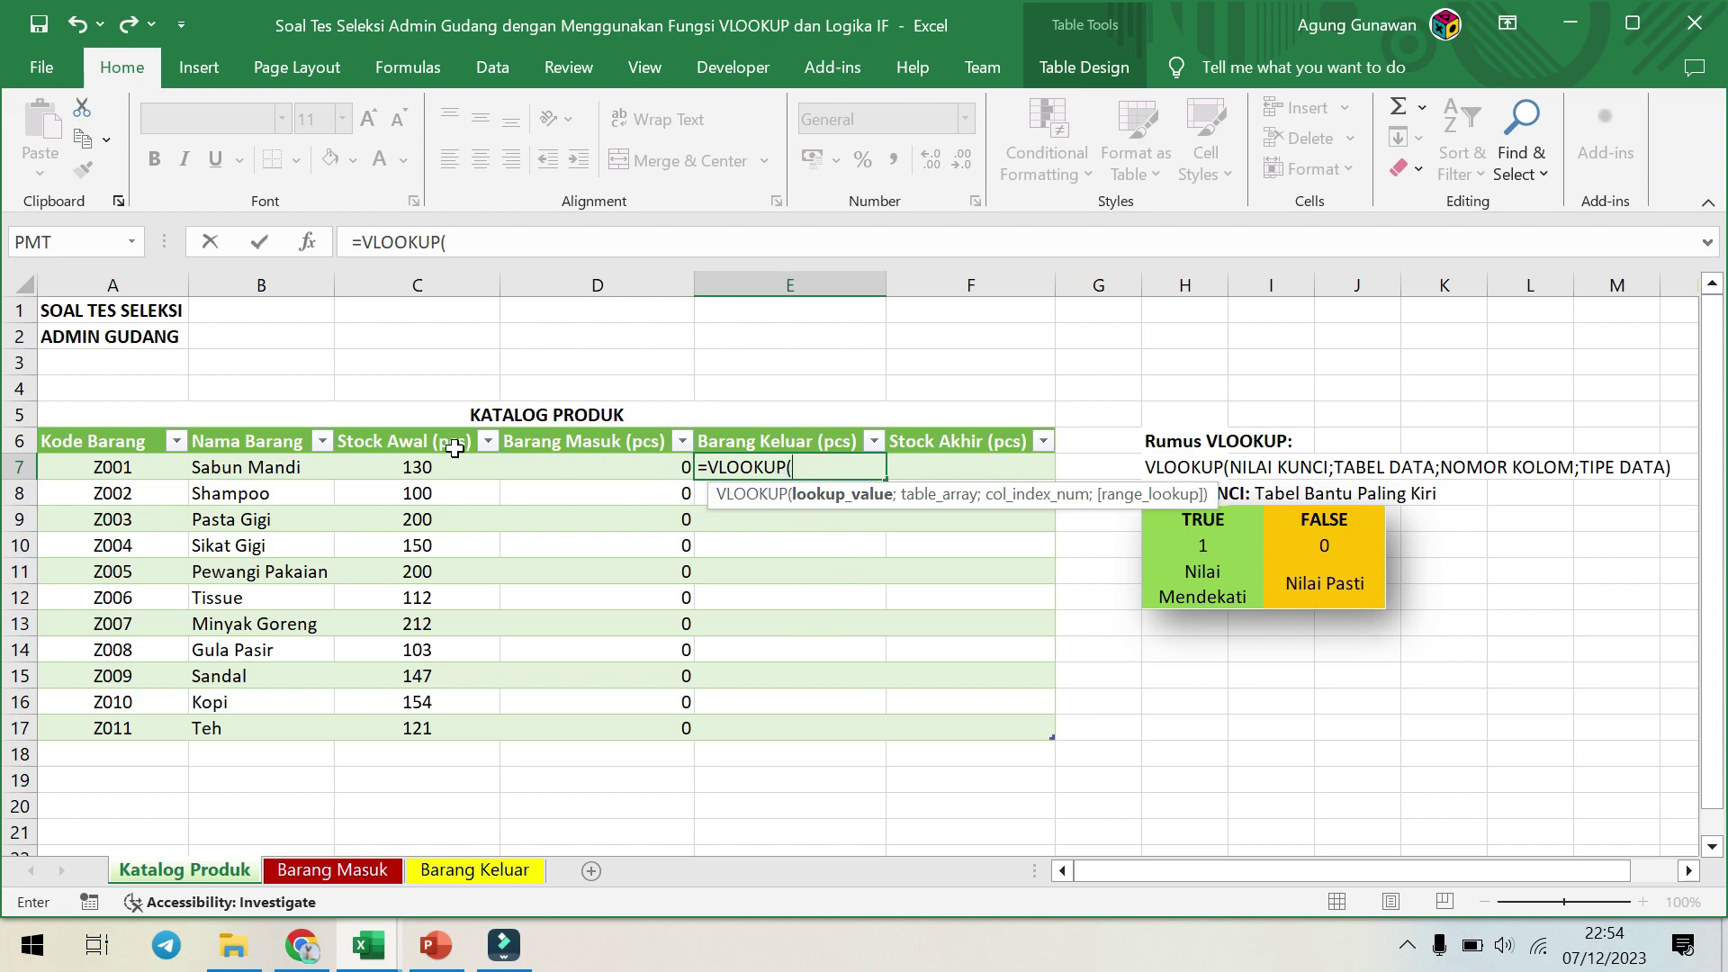
pyautogui.click(119, 463)
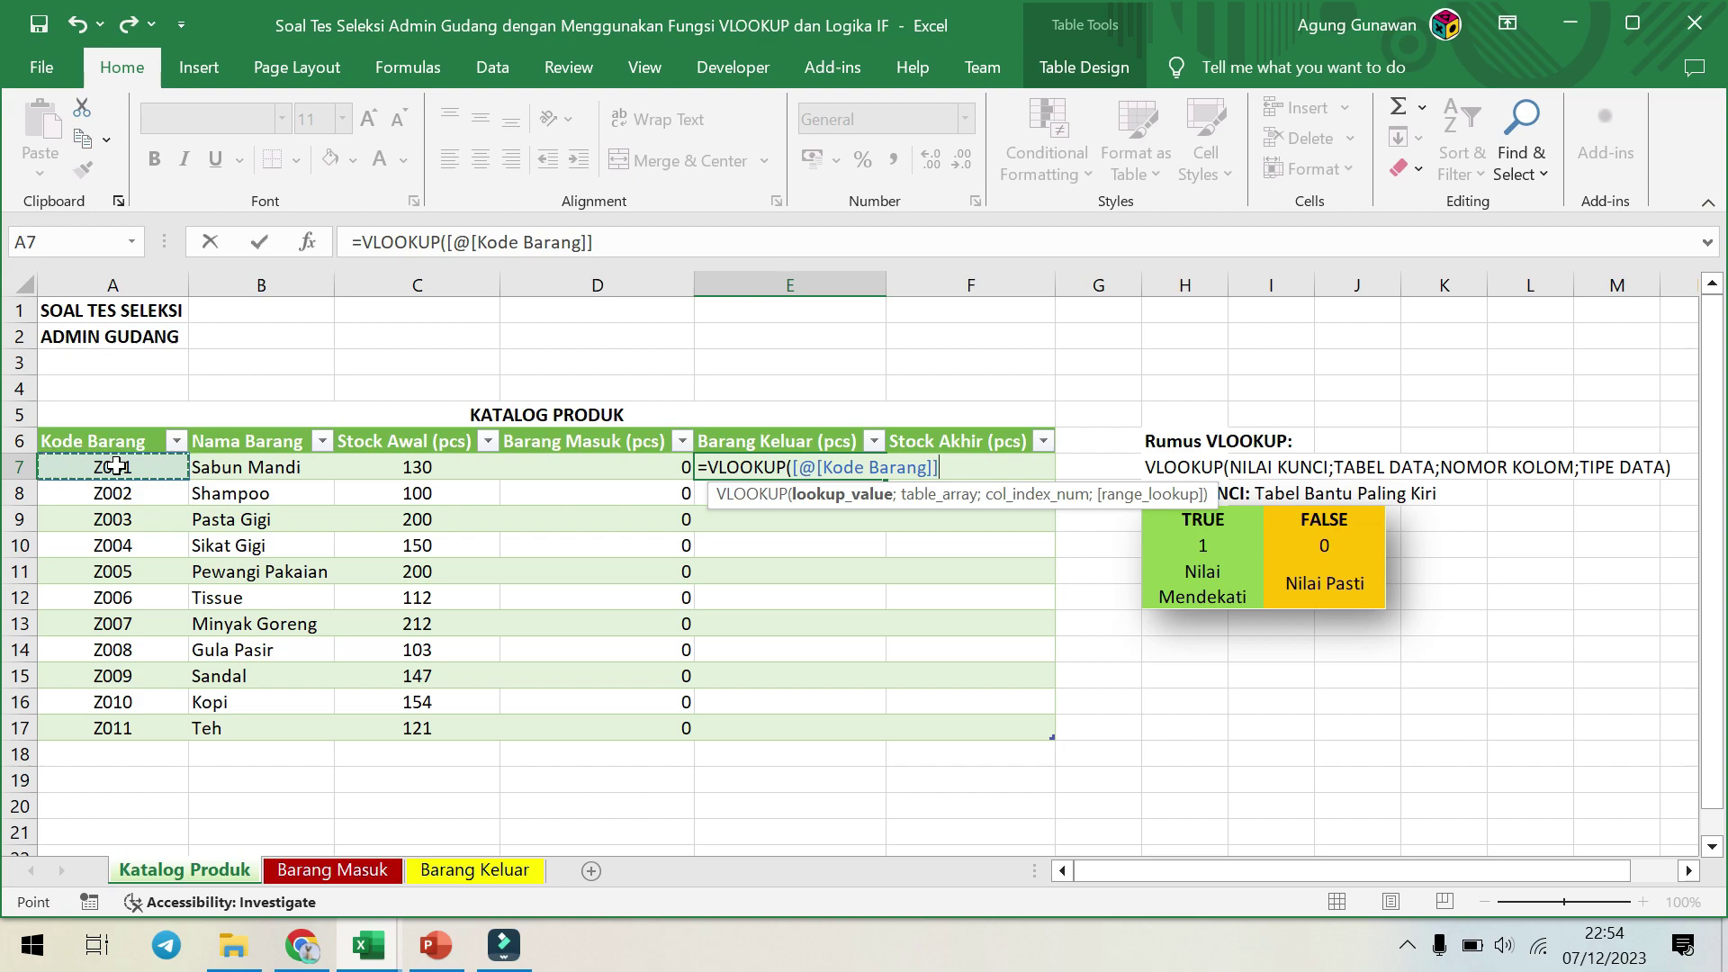
pyautogui.write(';')
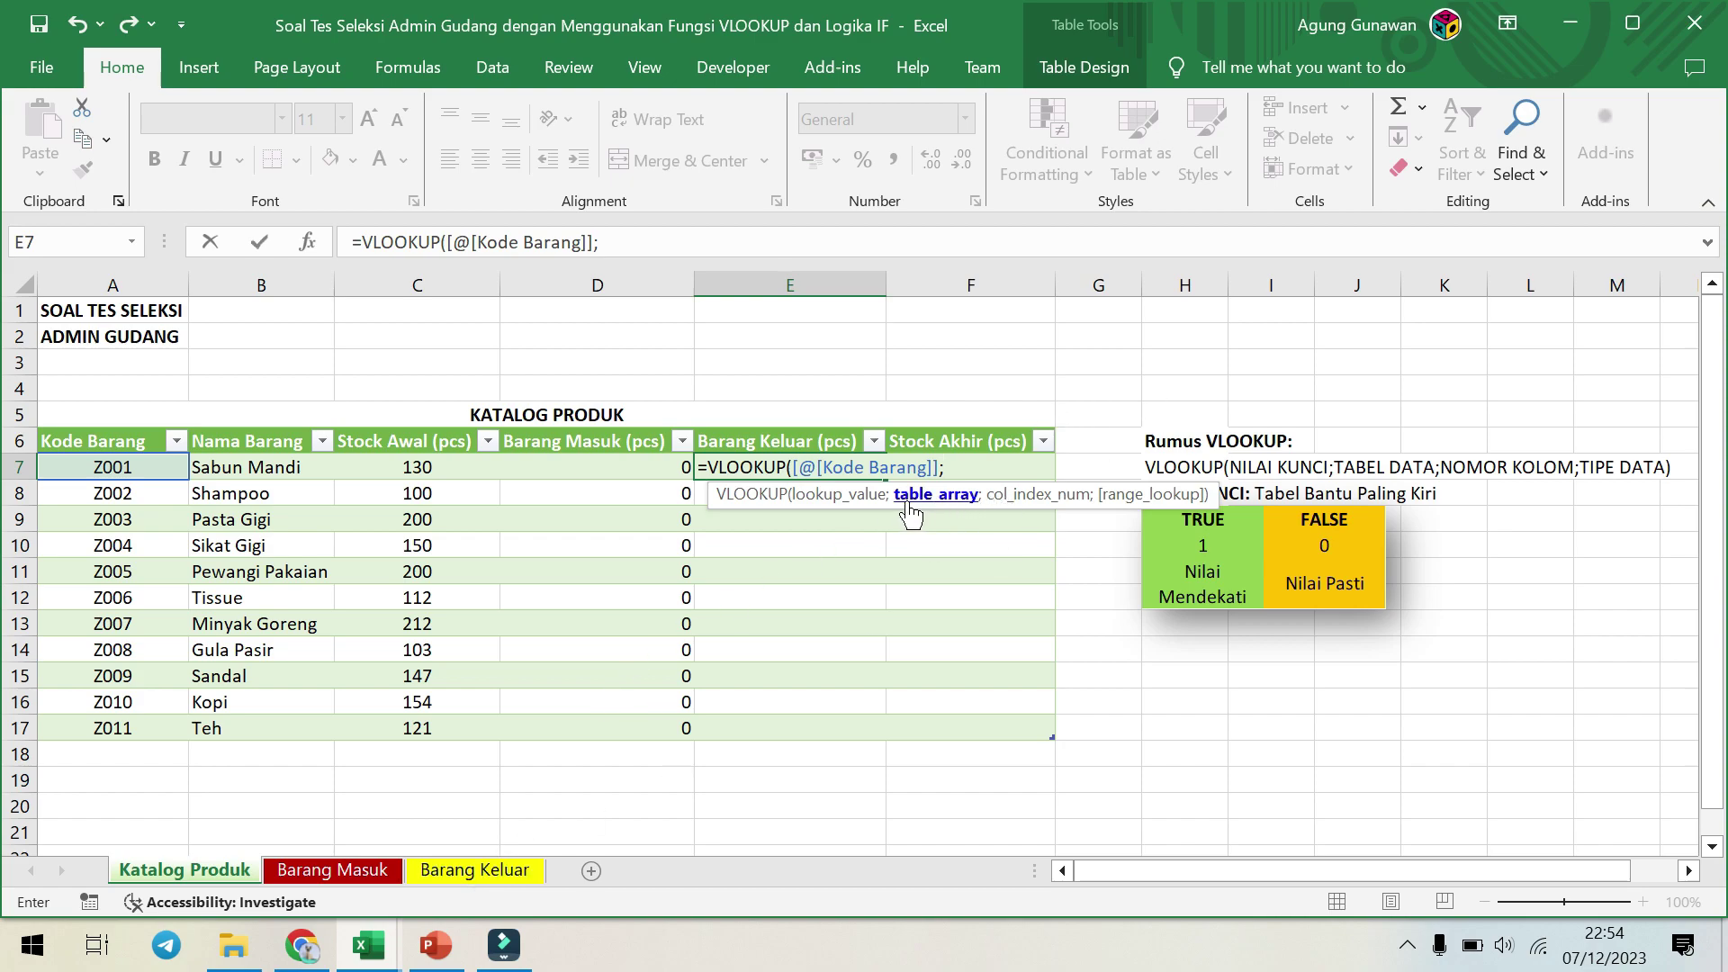
# Complete the E7 formula with A7:C17 of the Barang Keluar sheet (Table3) as table array, column index 3 and FALSE for an exact match.
pyautogui.click(462, 872)
pyautogui.moveTo(94, 469); pyautogui.dragTo(517, 730)
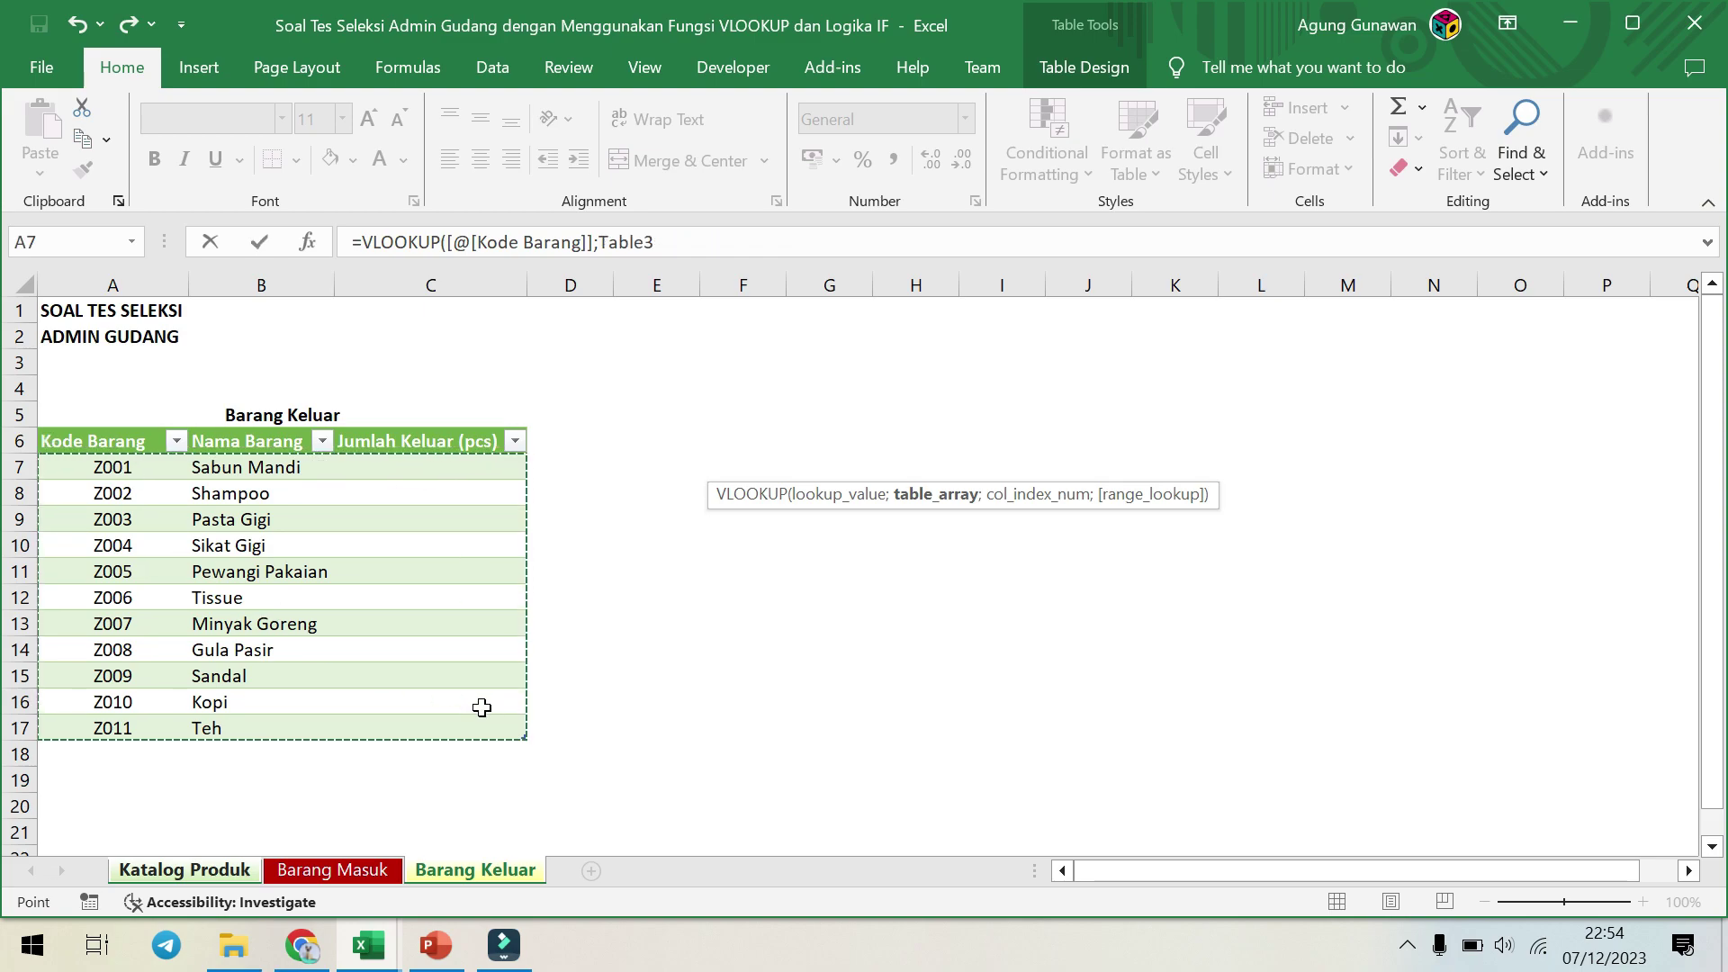
pyautogui.write(';')
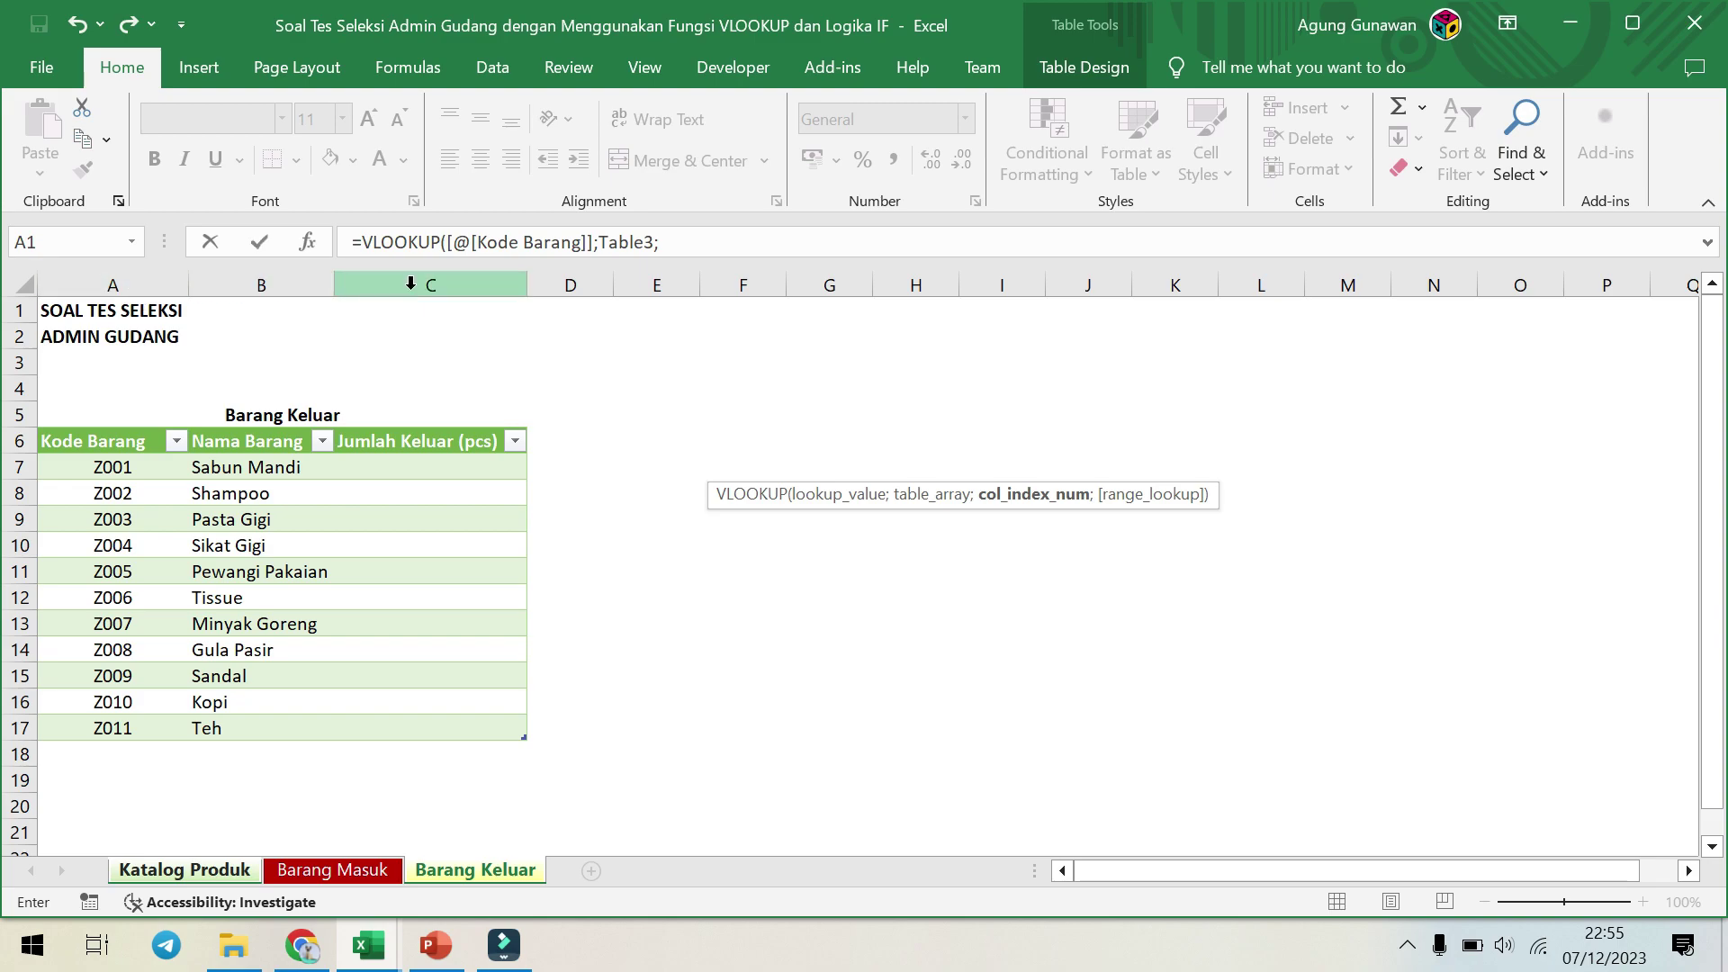
pyautogui.write('3;')
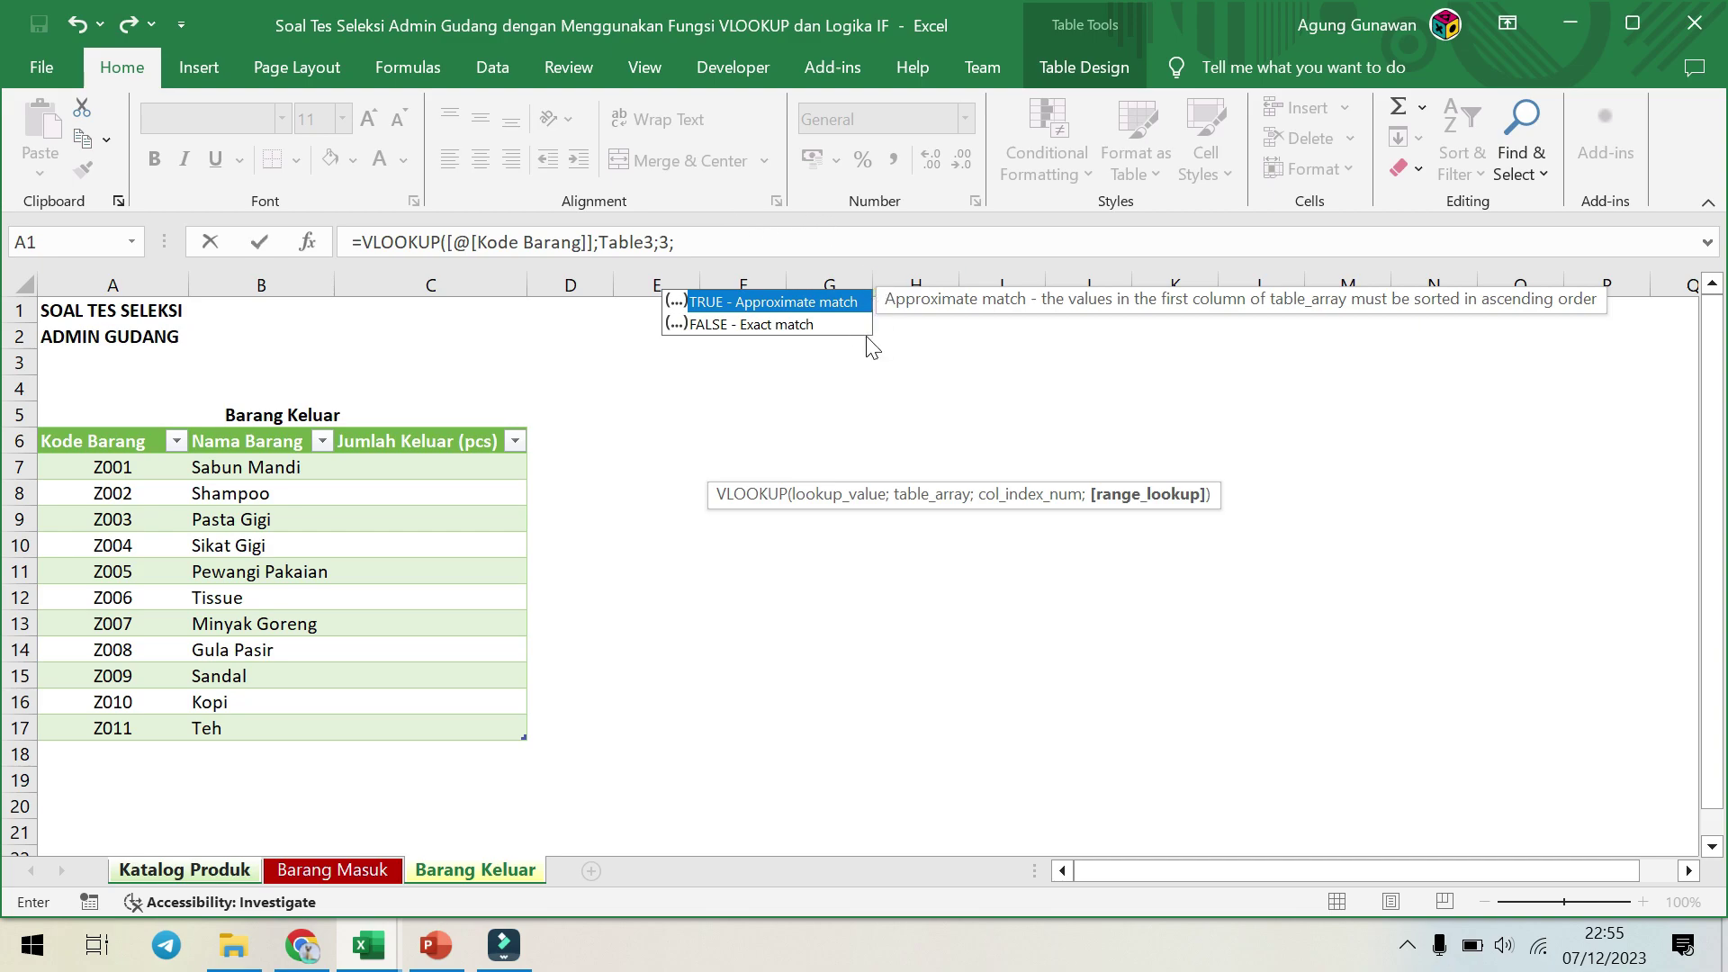
pyautogui.doubleClick(801, 324)
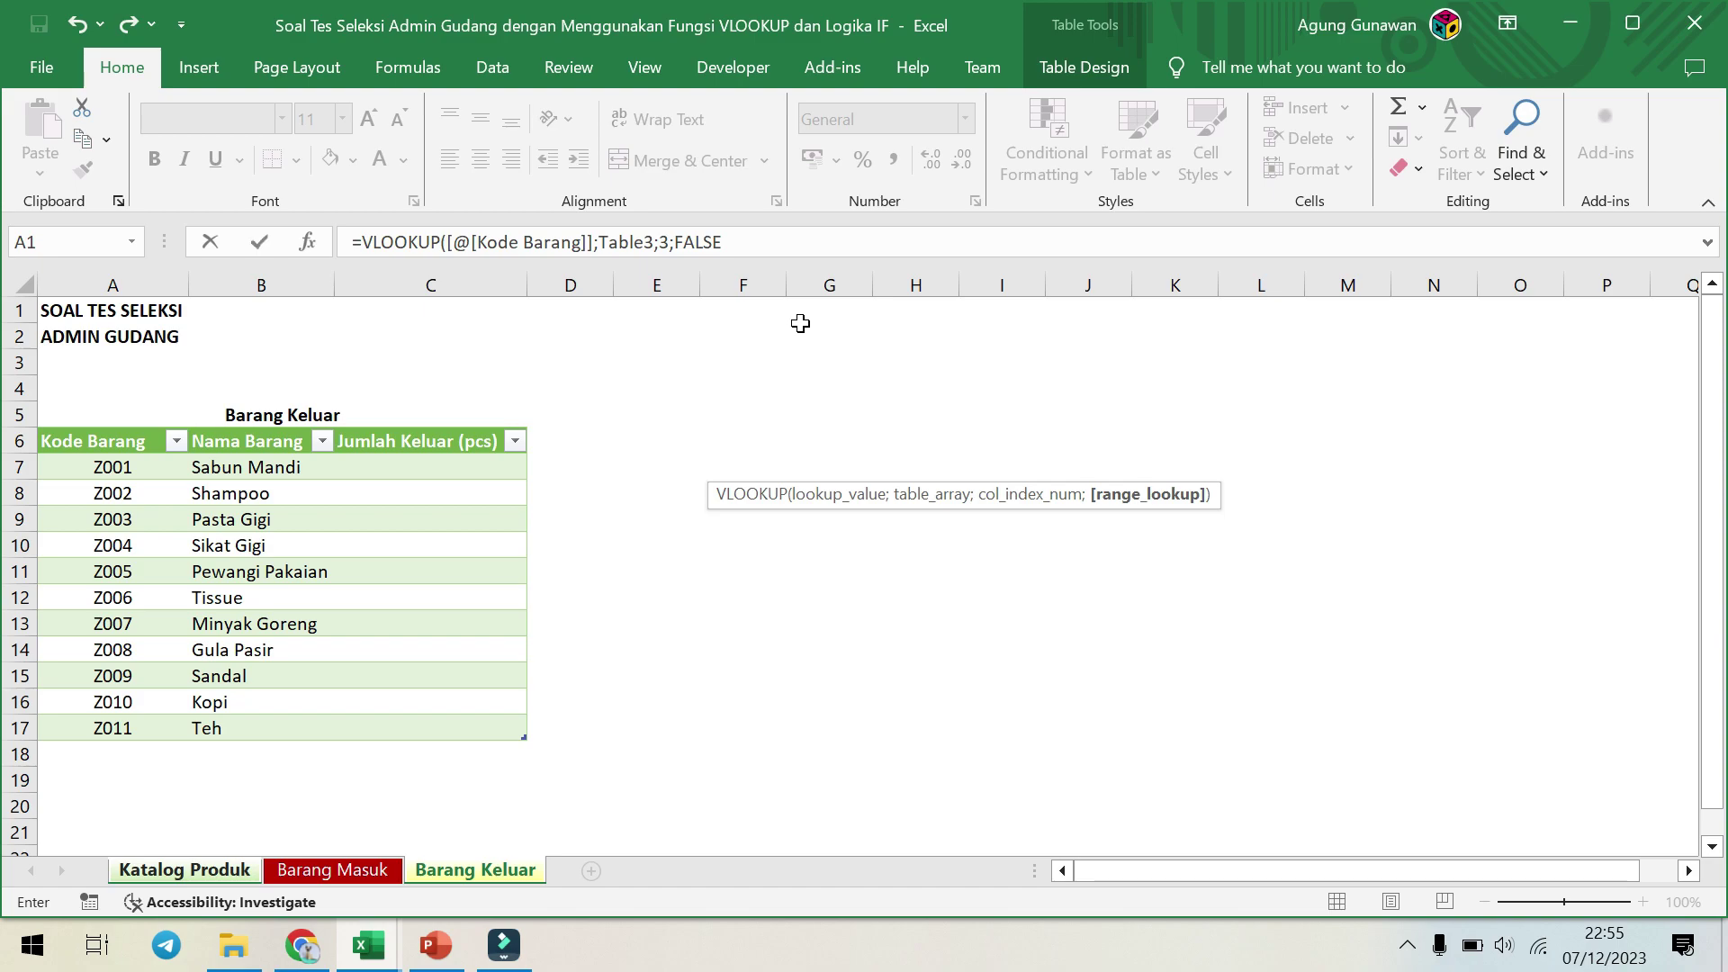
pyautogui.write(')')
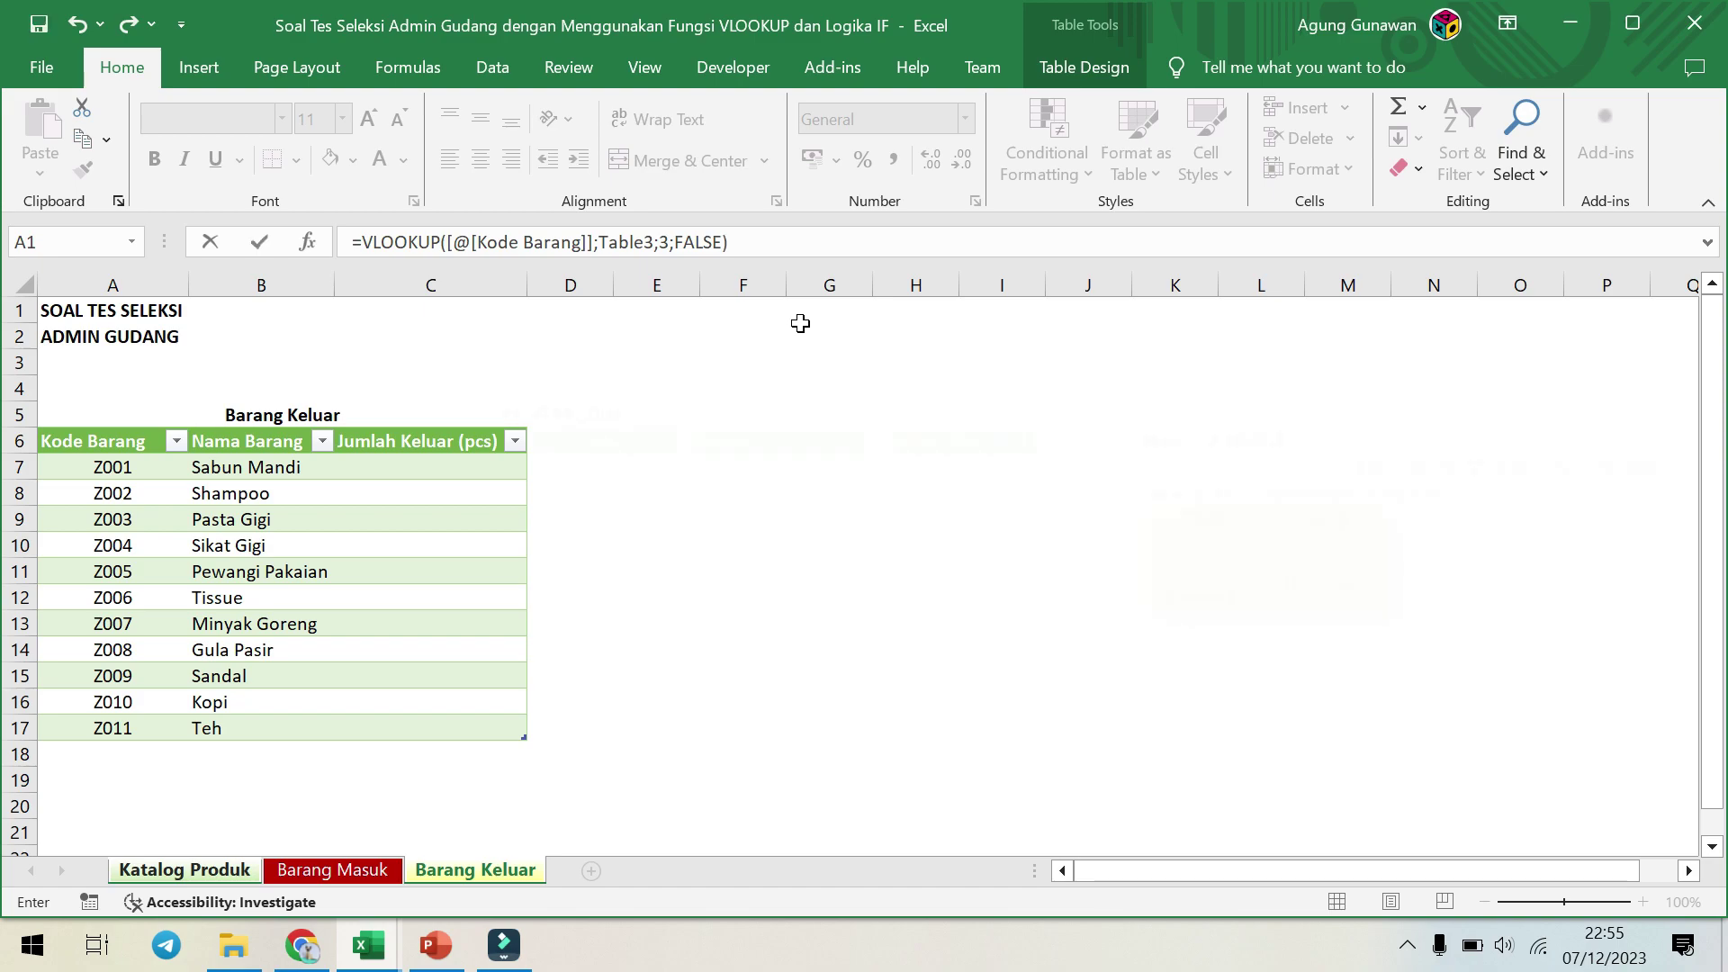
pyautogui.press('Return')
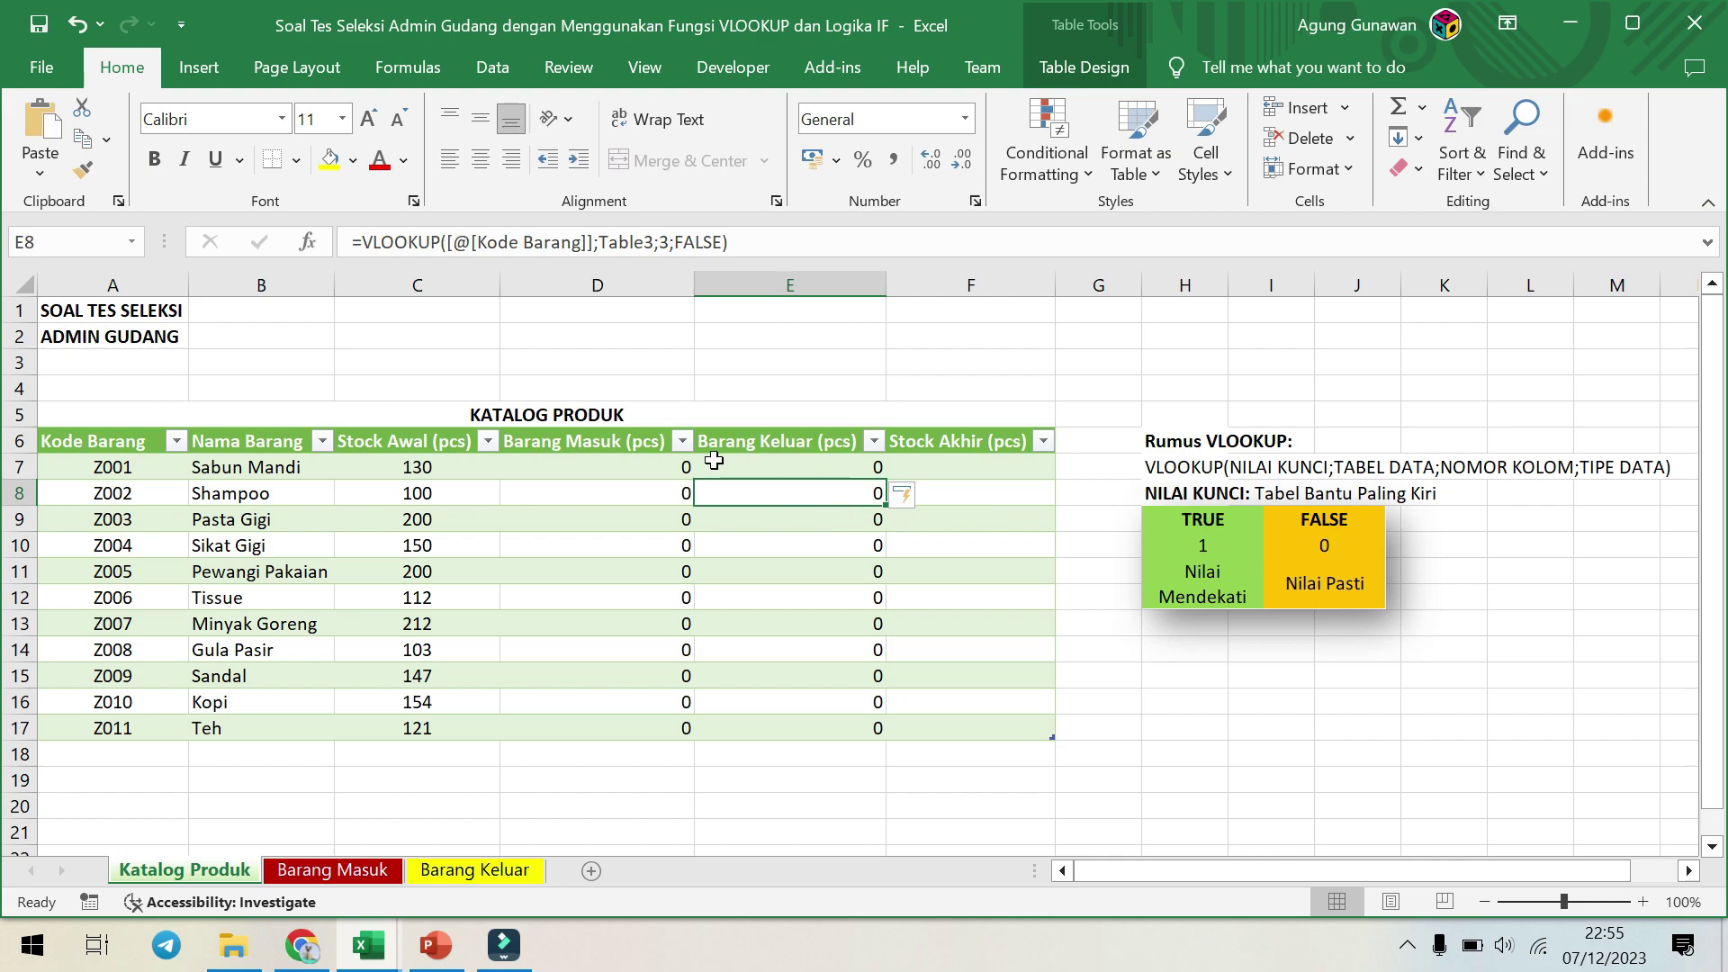
# Test the lookup by entering 9 as Jumlah Masuk for Sabun Mandi, check D7 in Katalog Produk, and undo the entry.
pyautogui.click(346, 872)
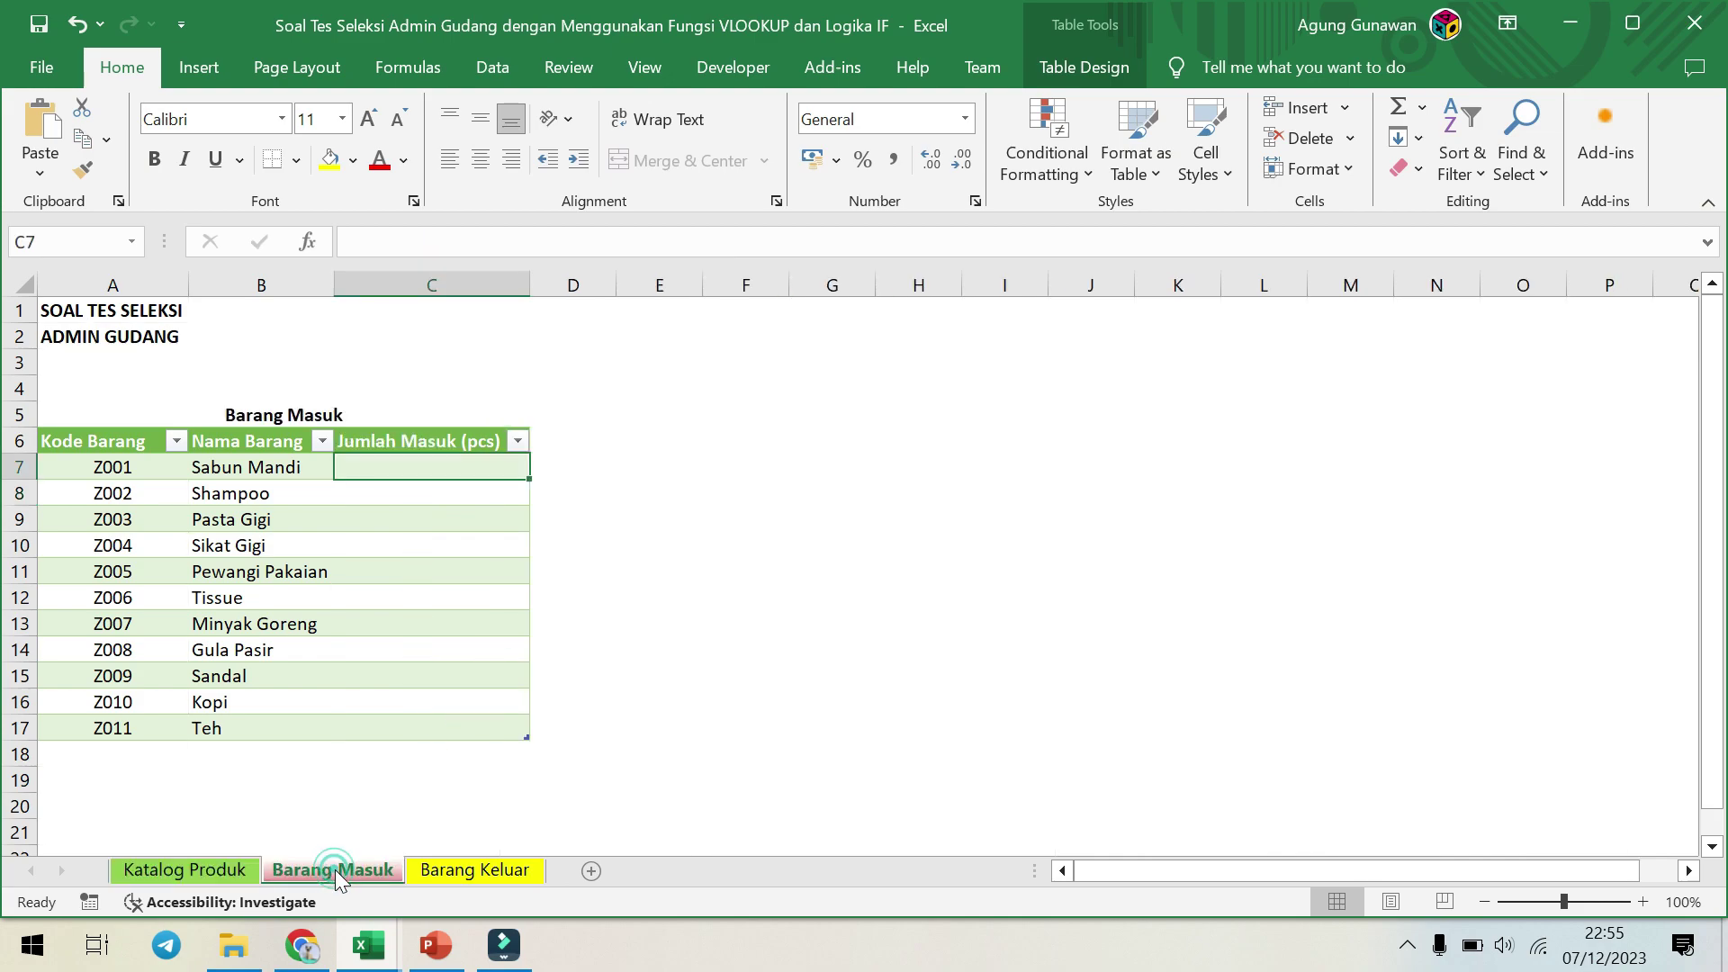
pyautogui.click(465, 471)
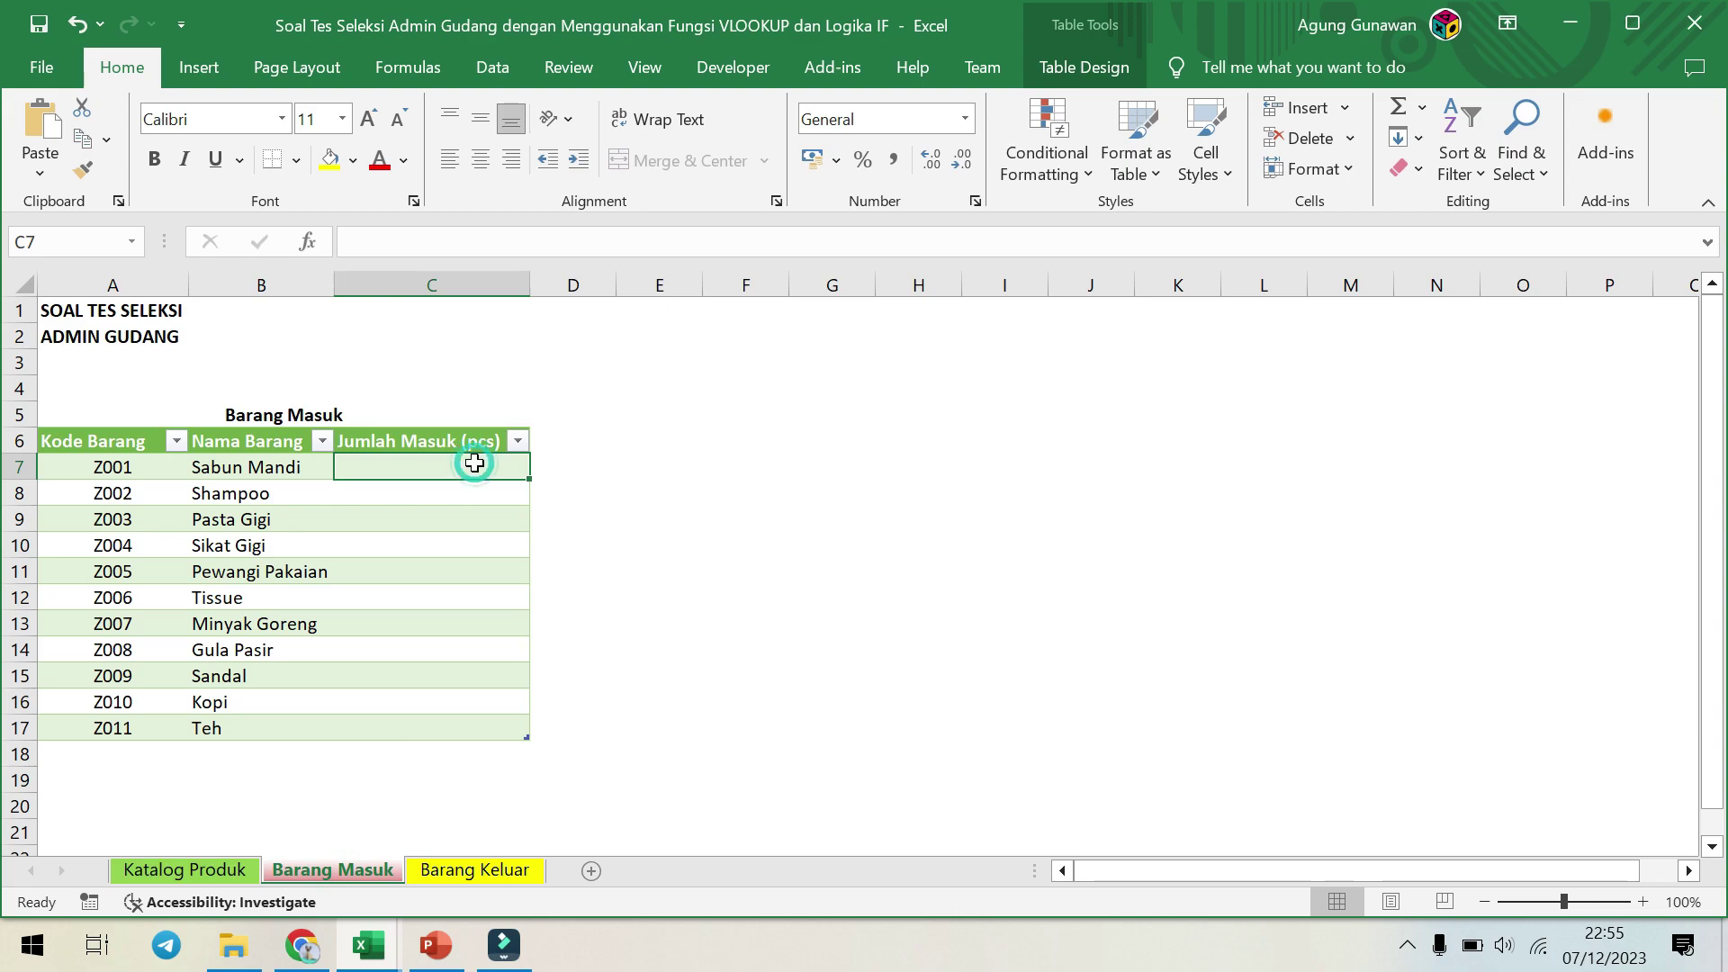
pyautogui.write('9')
pyautogui.press('Return')
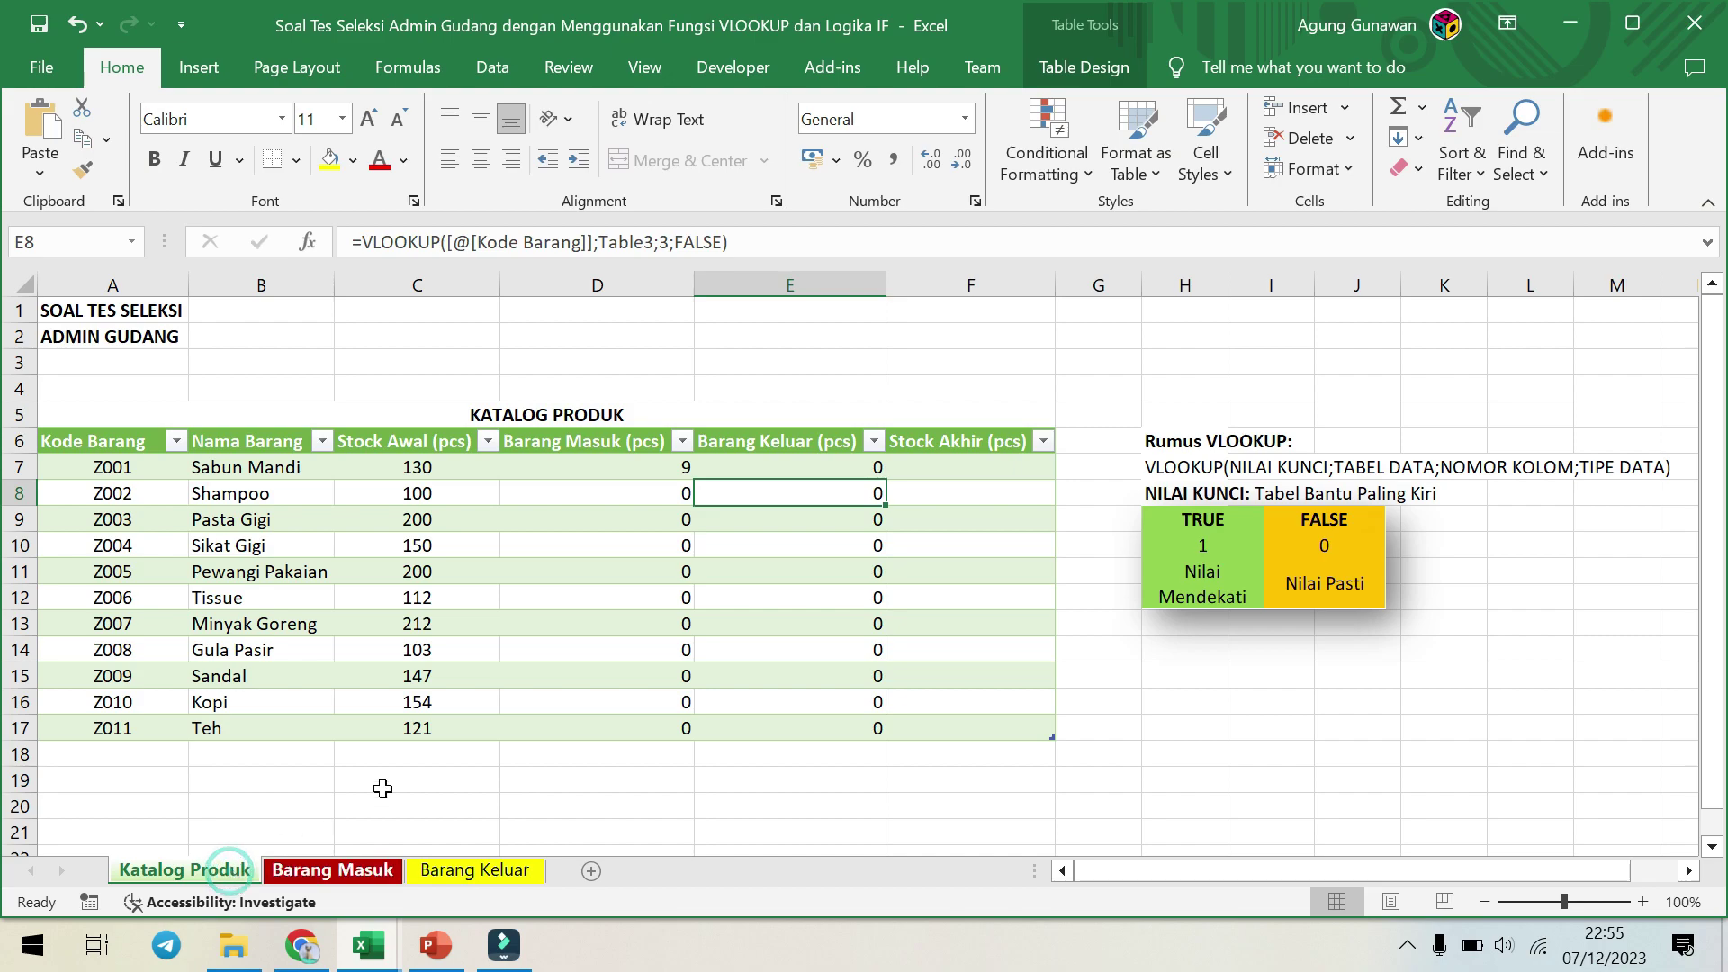
pyautogui.click(633, 459)
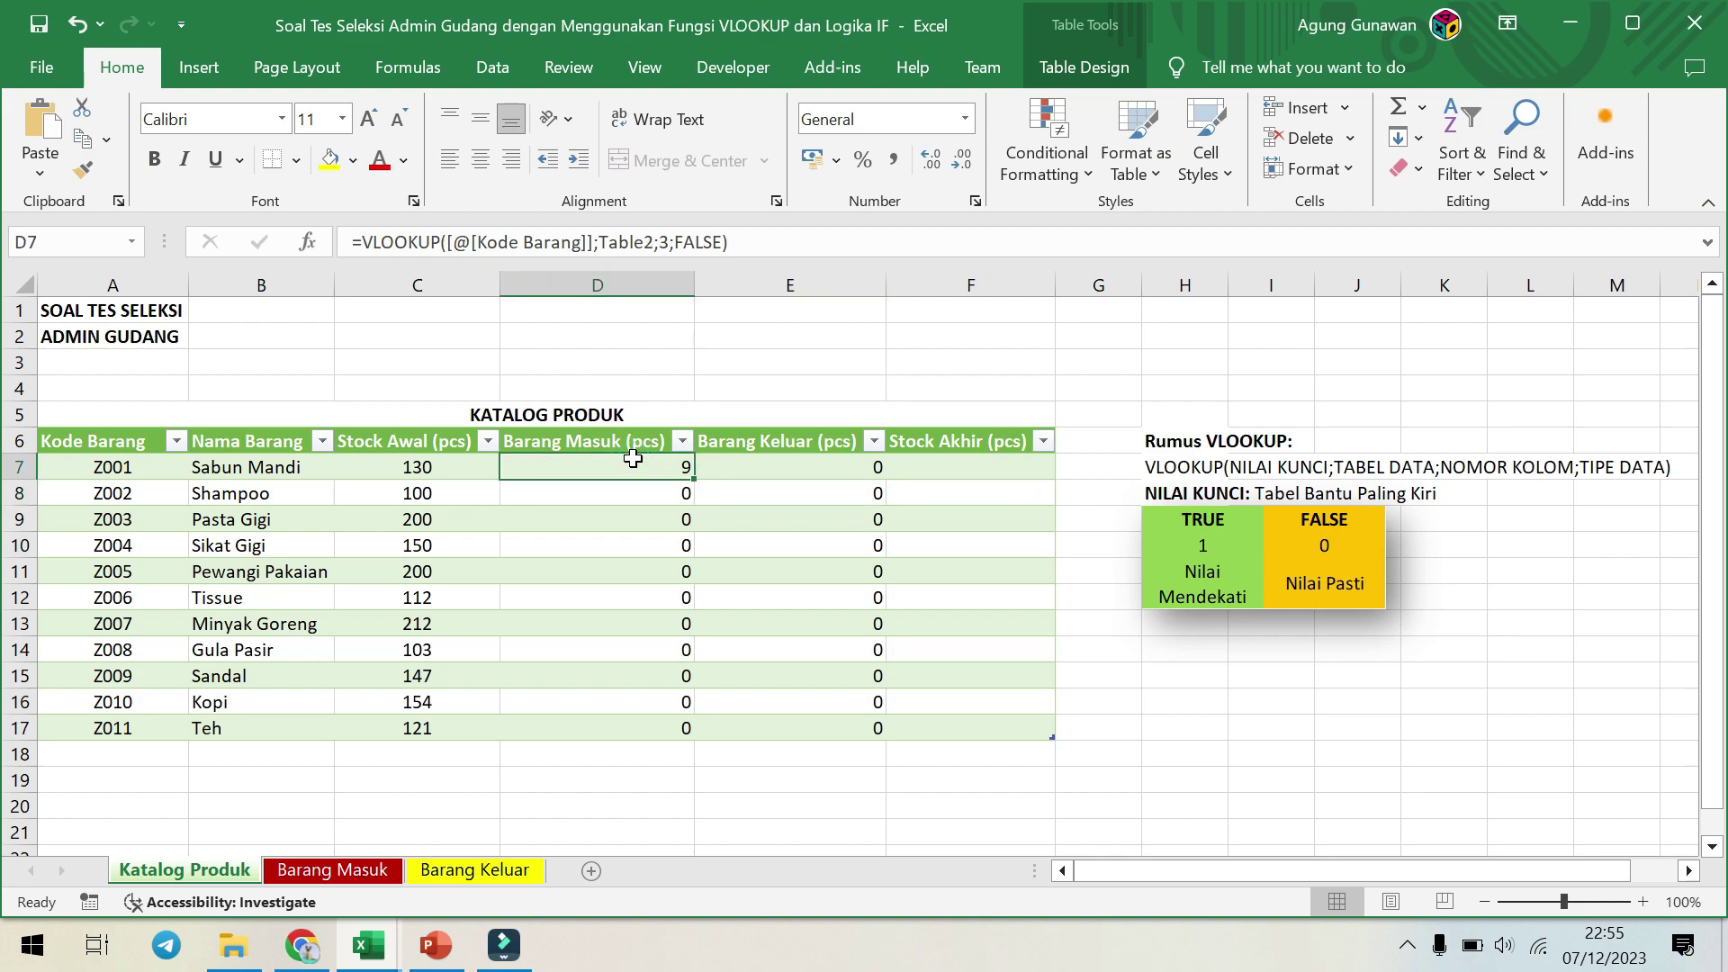
pyautogui.hotkey('ctrl', 'z')
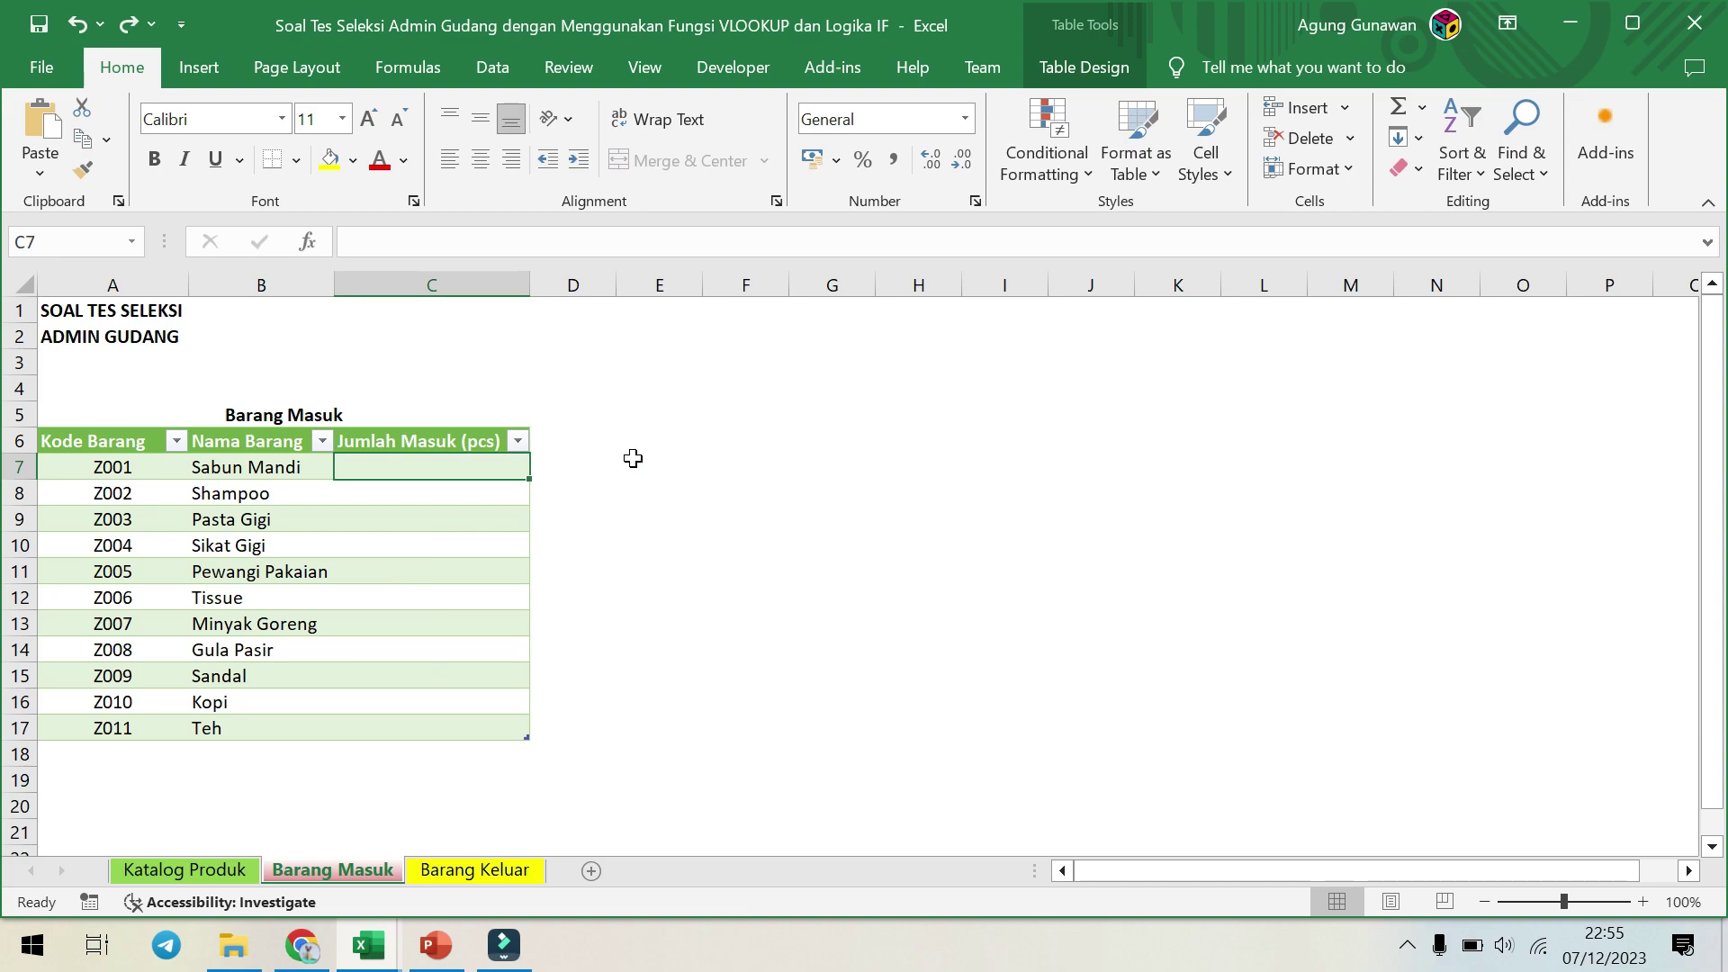
# Wrap the D7 VLOOKUP in Katalog Produk with an IF that tests whether C7 of the Barang Masuk sheet equals "".
pyautogui.click(229, 870)
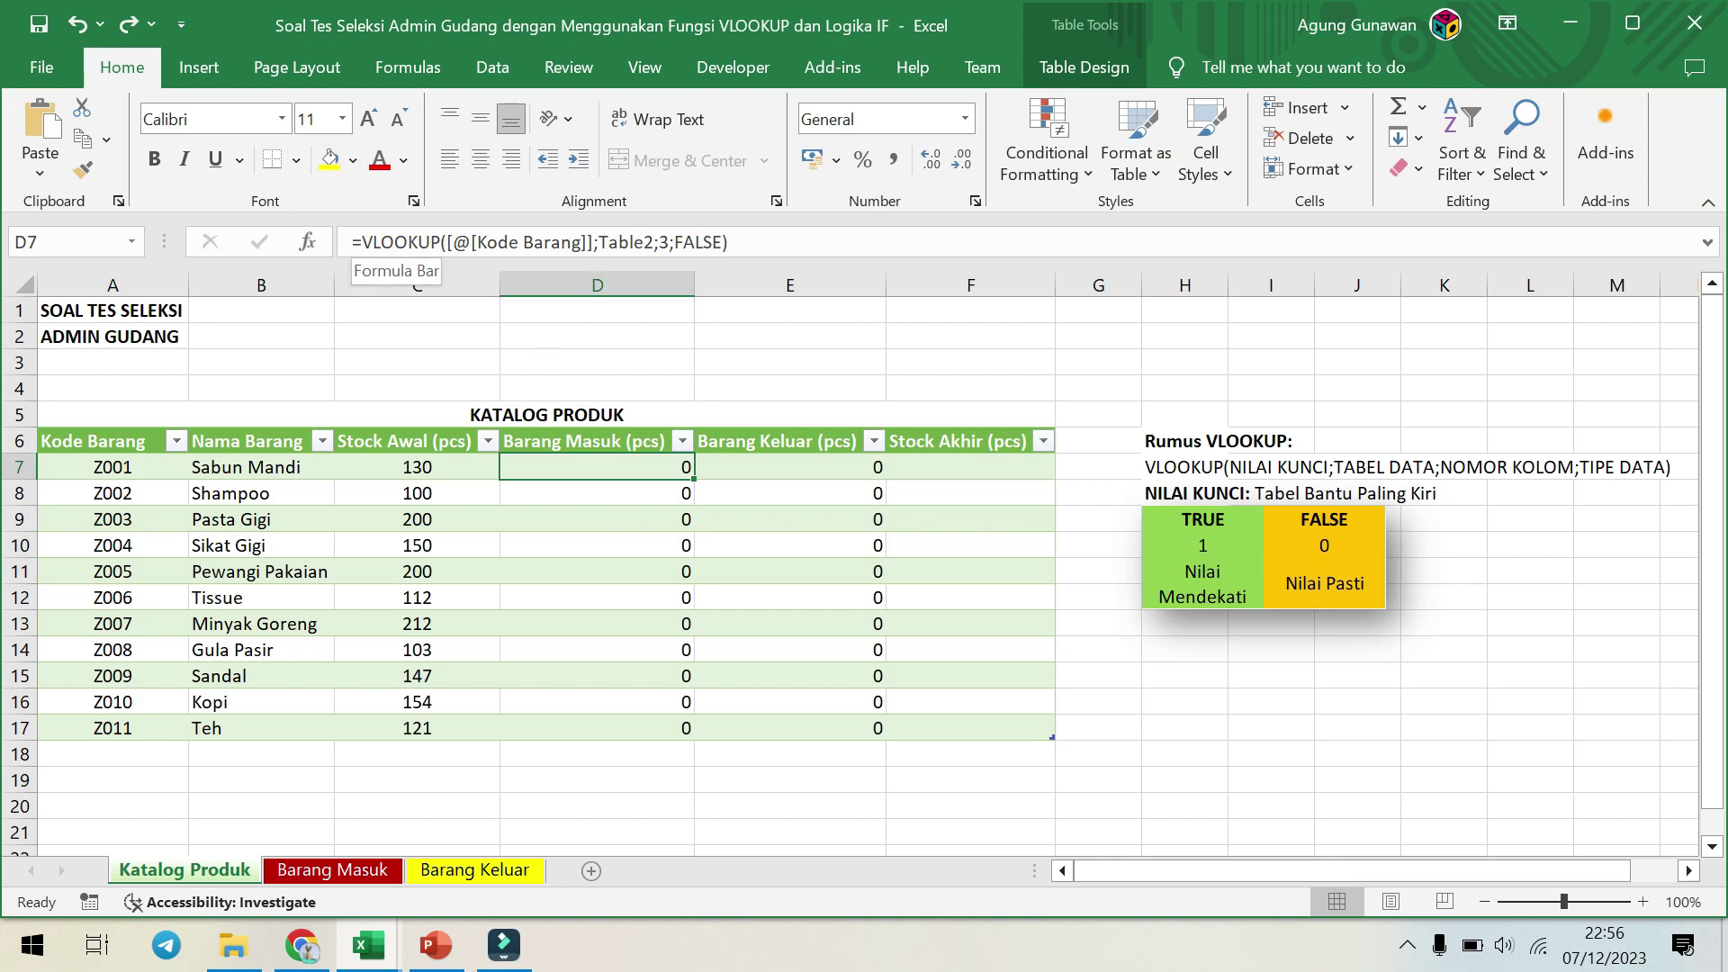
pyautogui.click(361, 242)
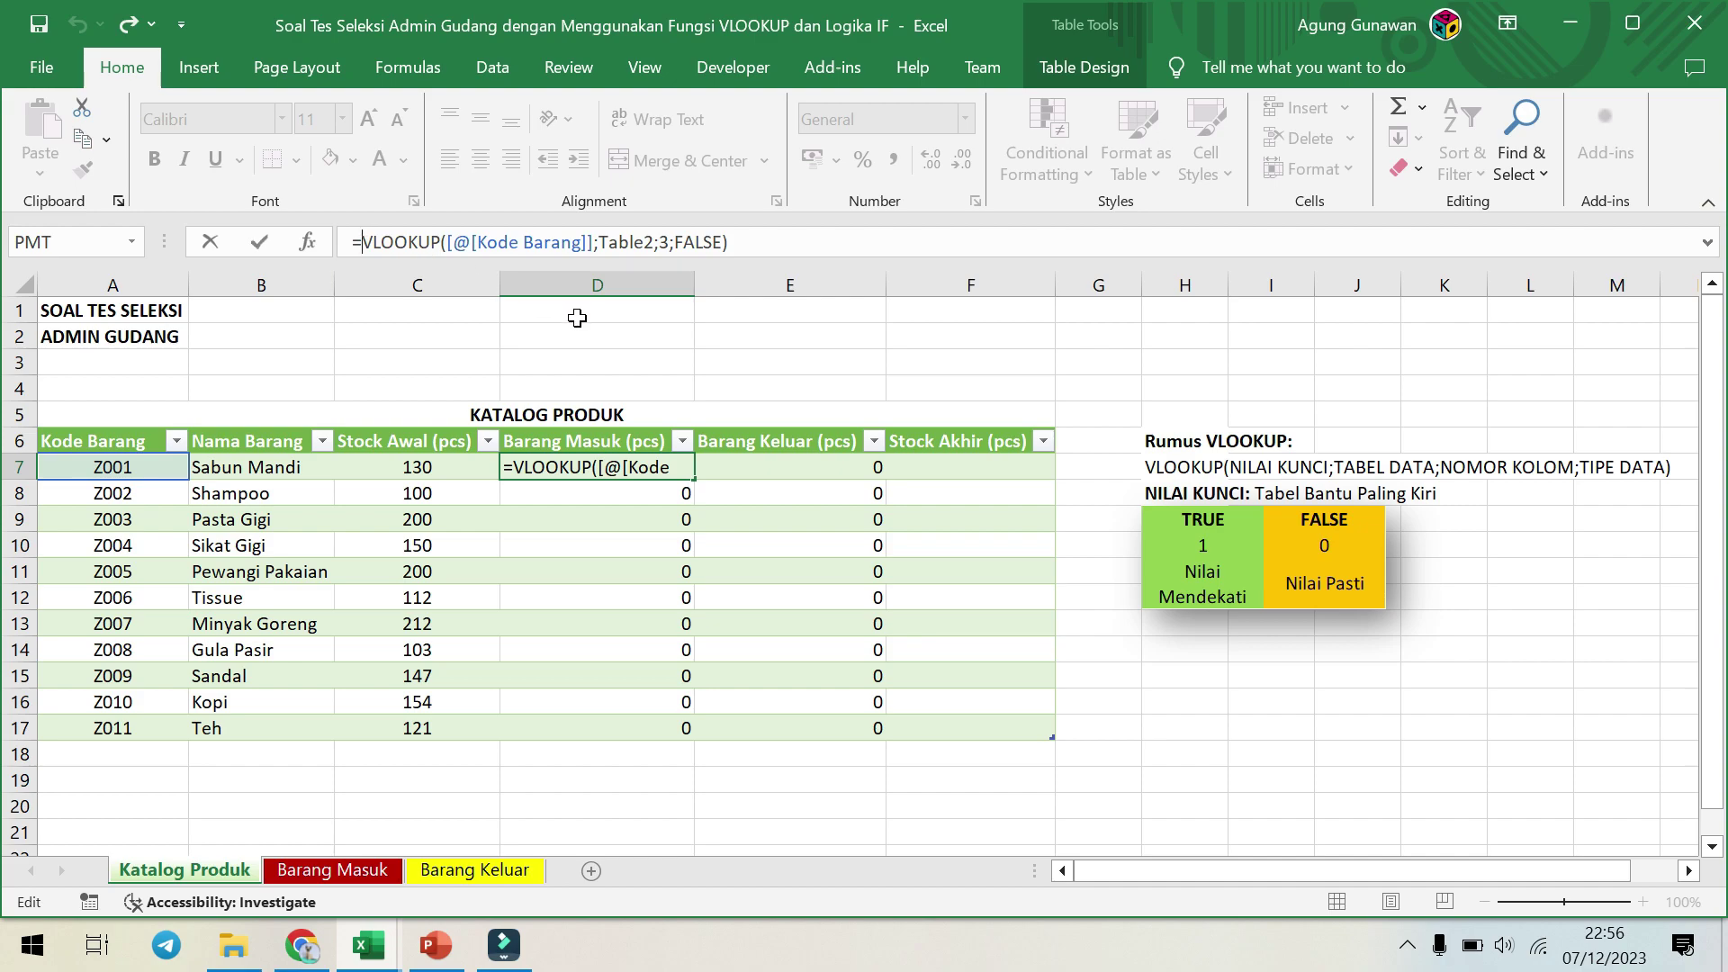
pyautogui.write('IF')
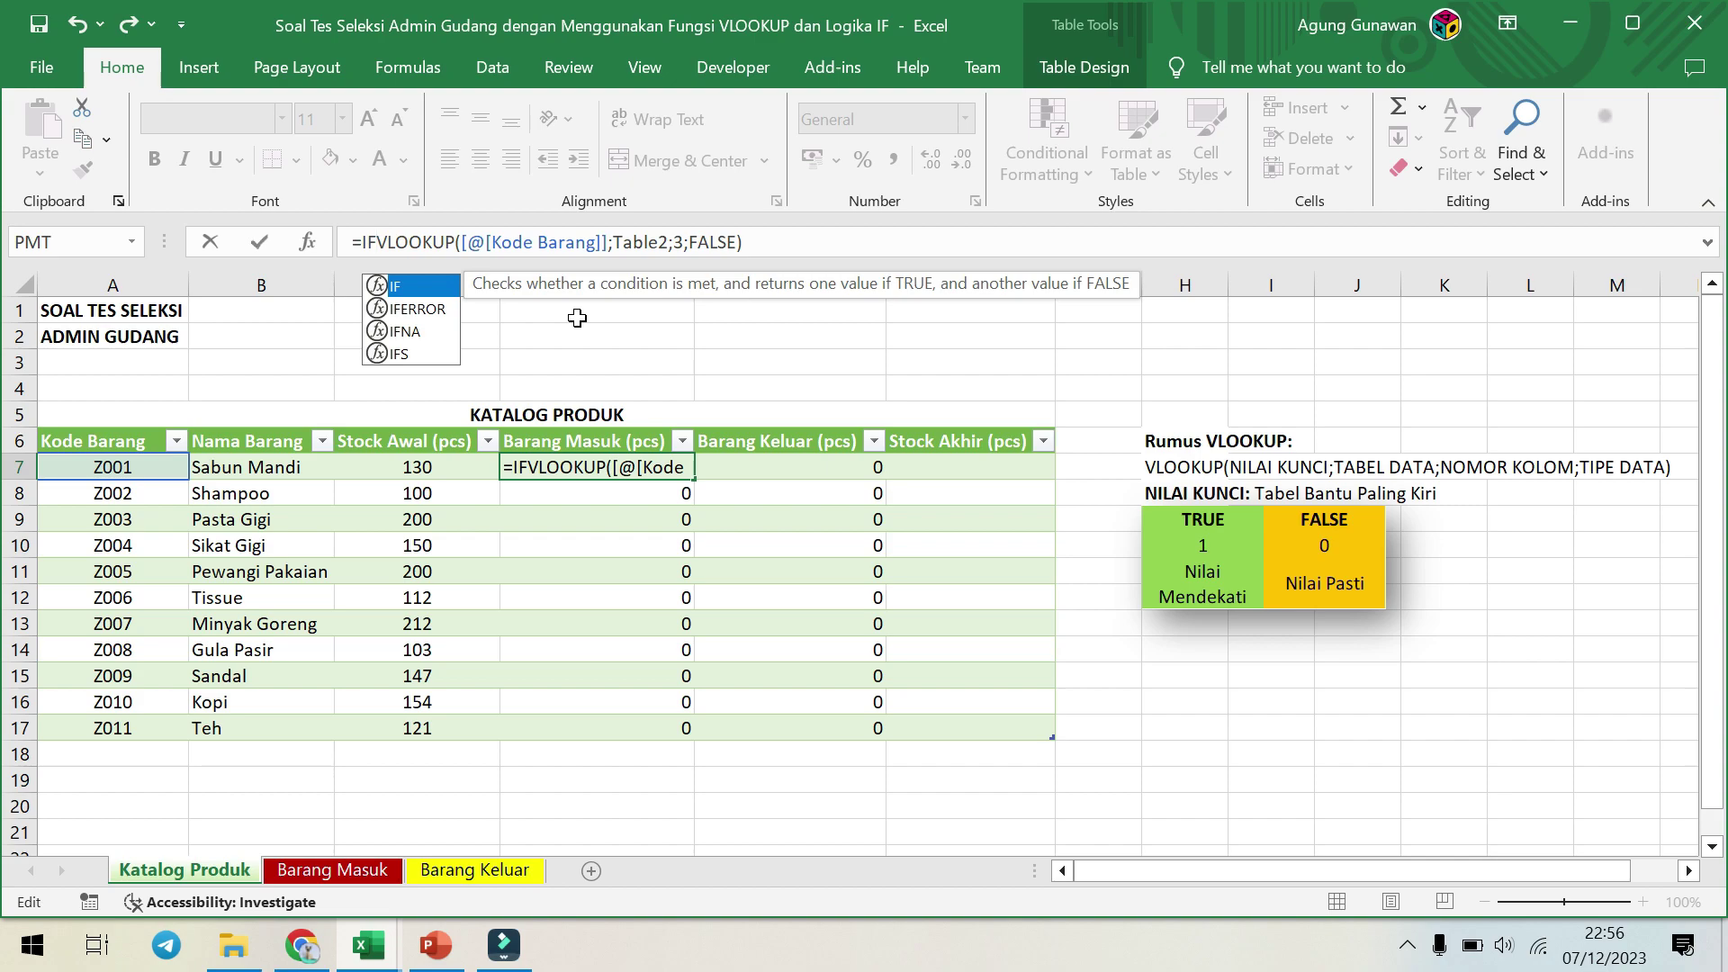
pyautogui.write('(')
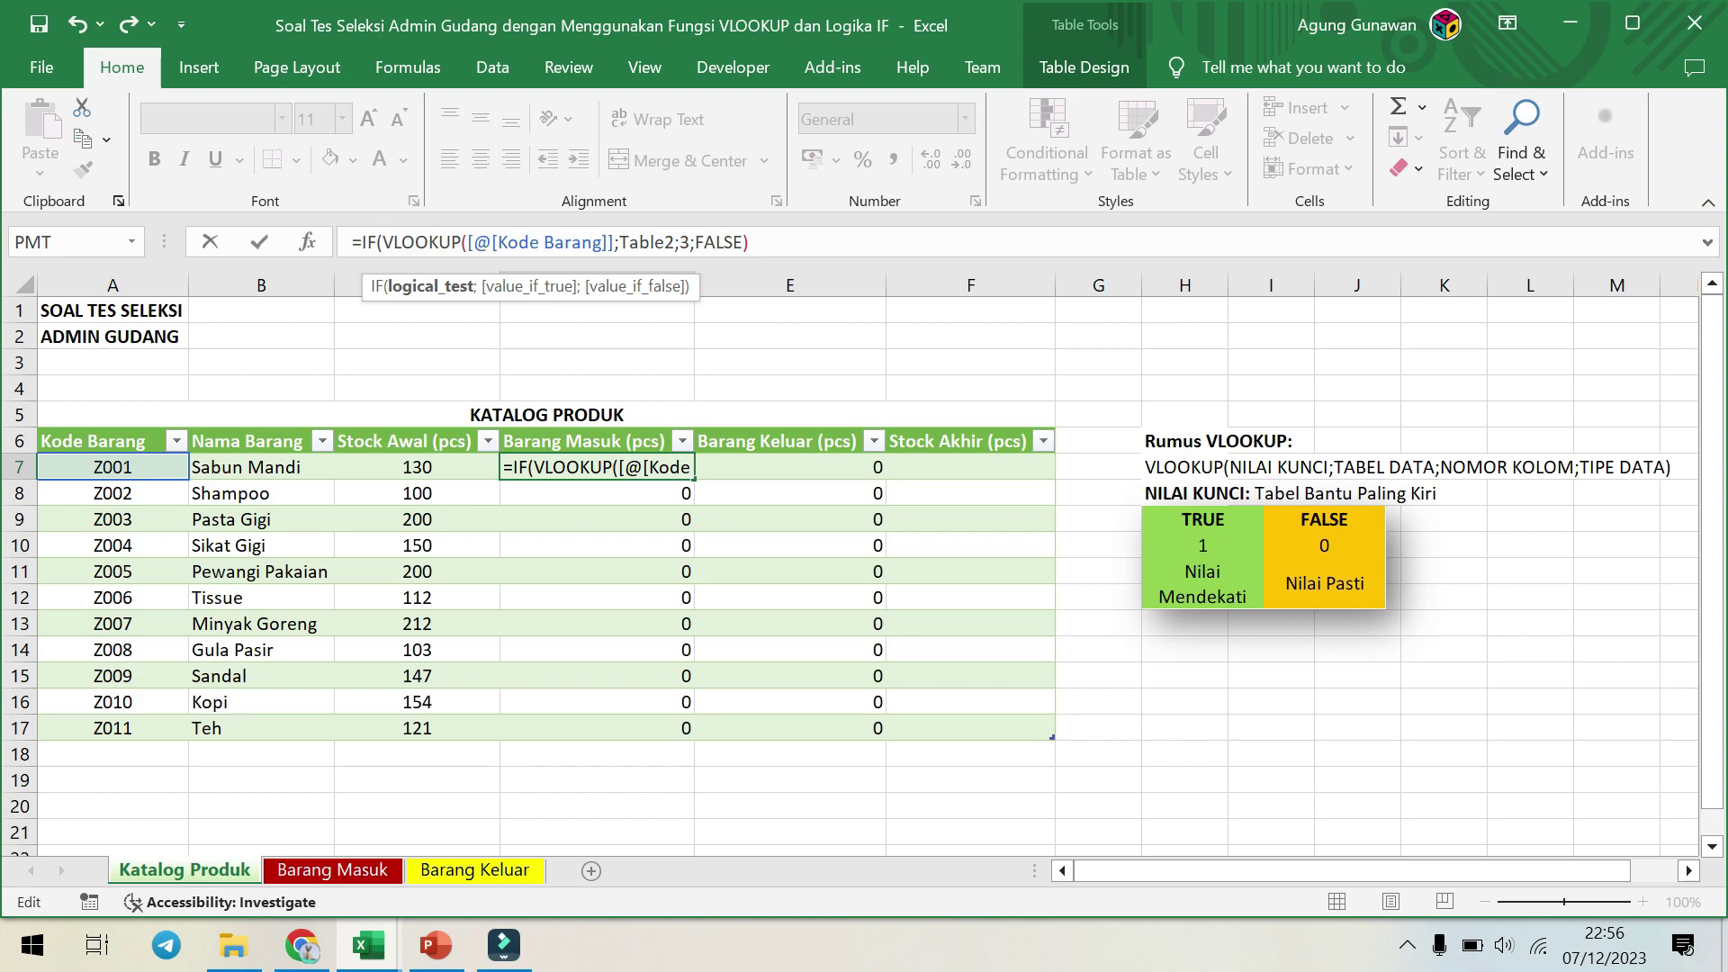
pyautogui.click(356, 874)
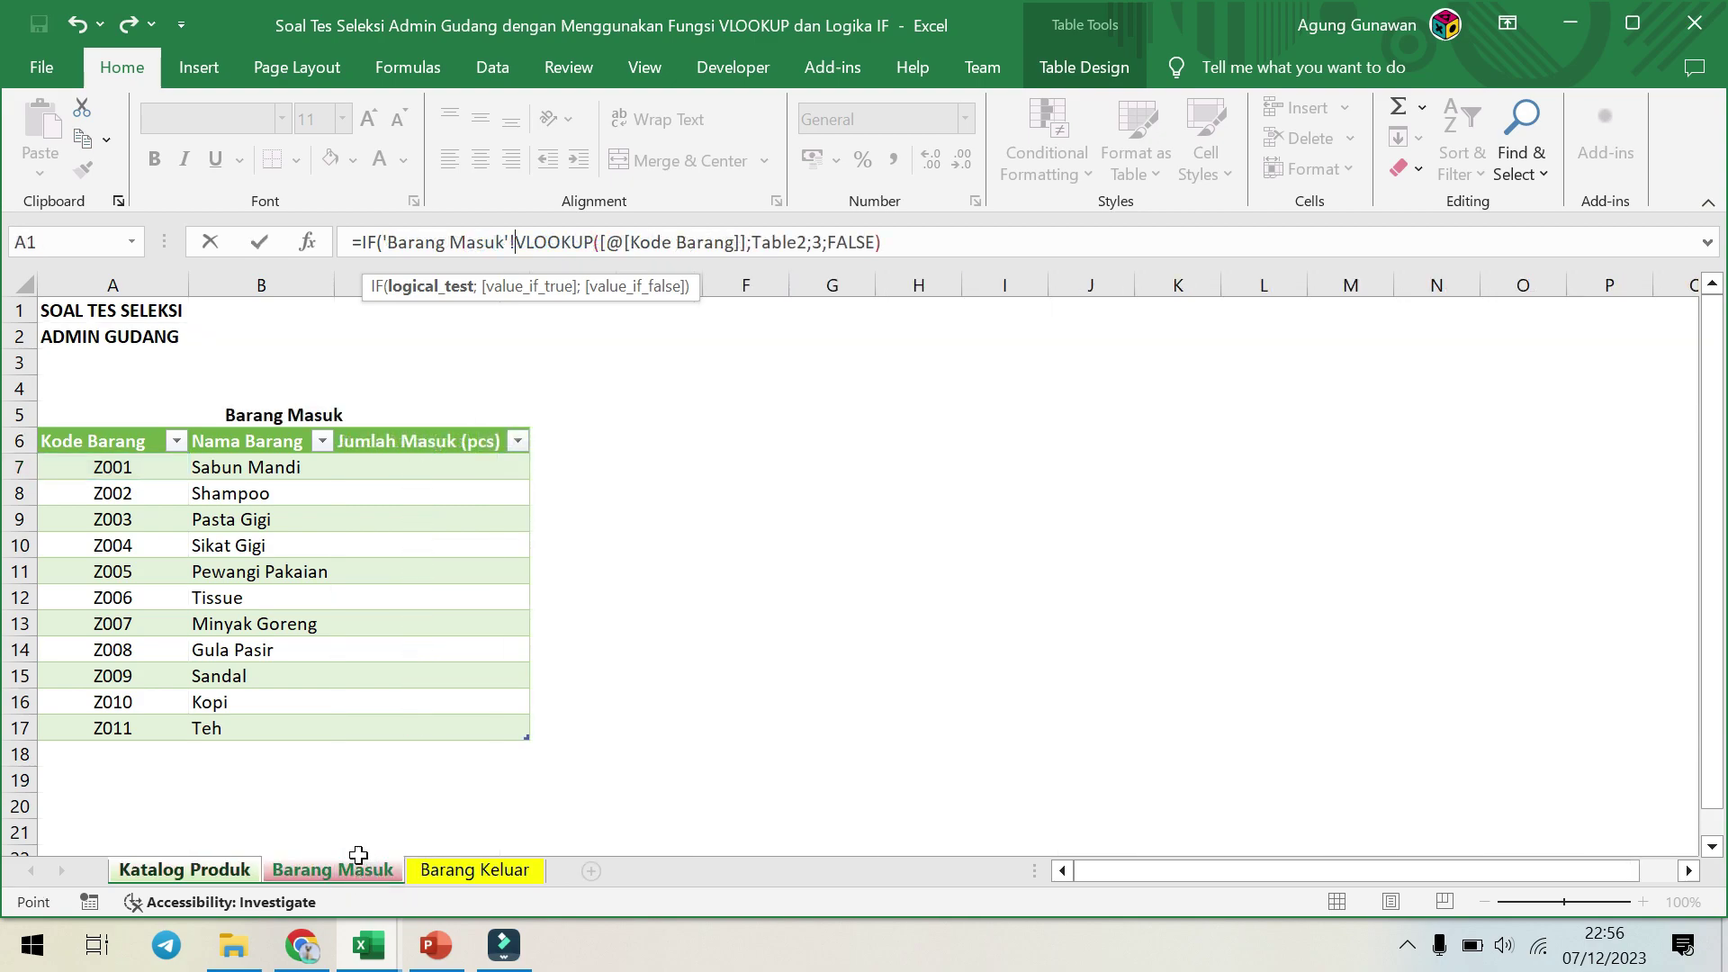
pyautogui.click(404, 466)
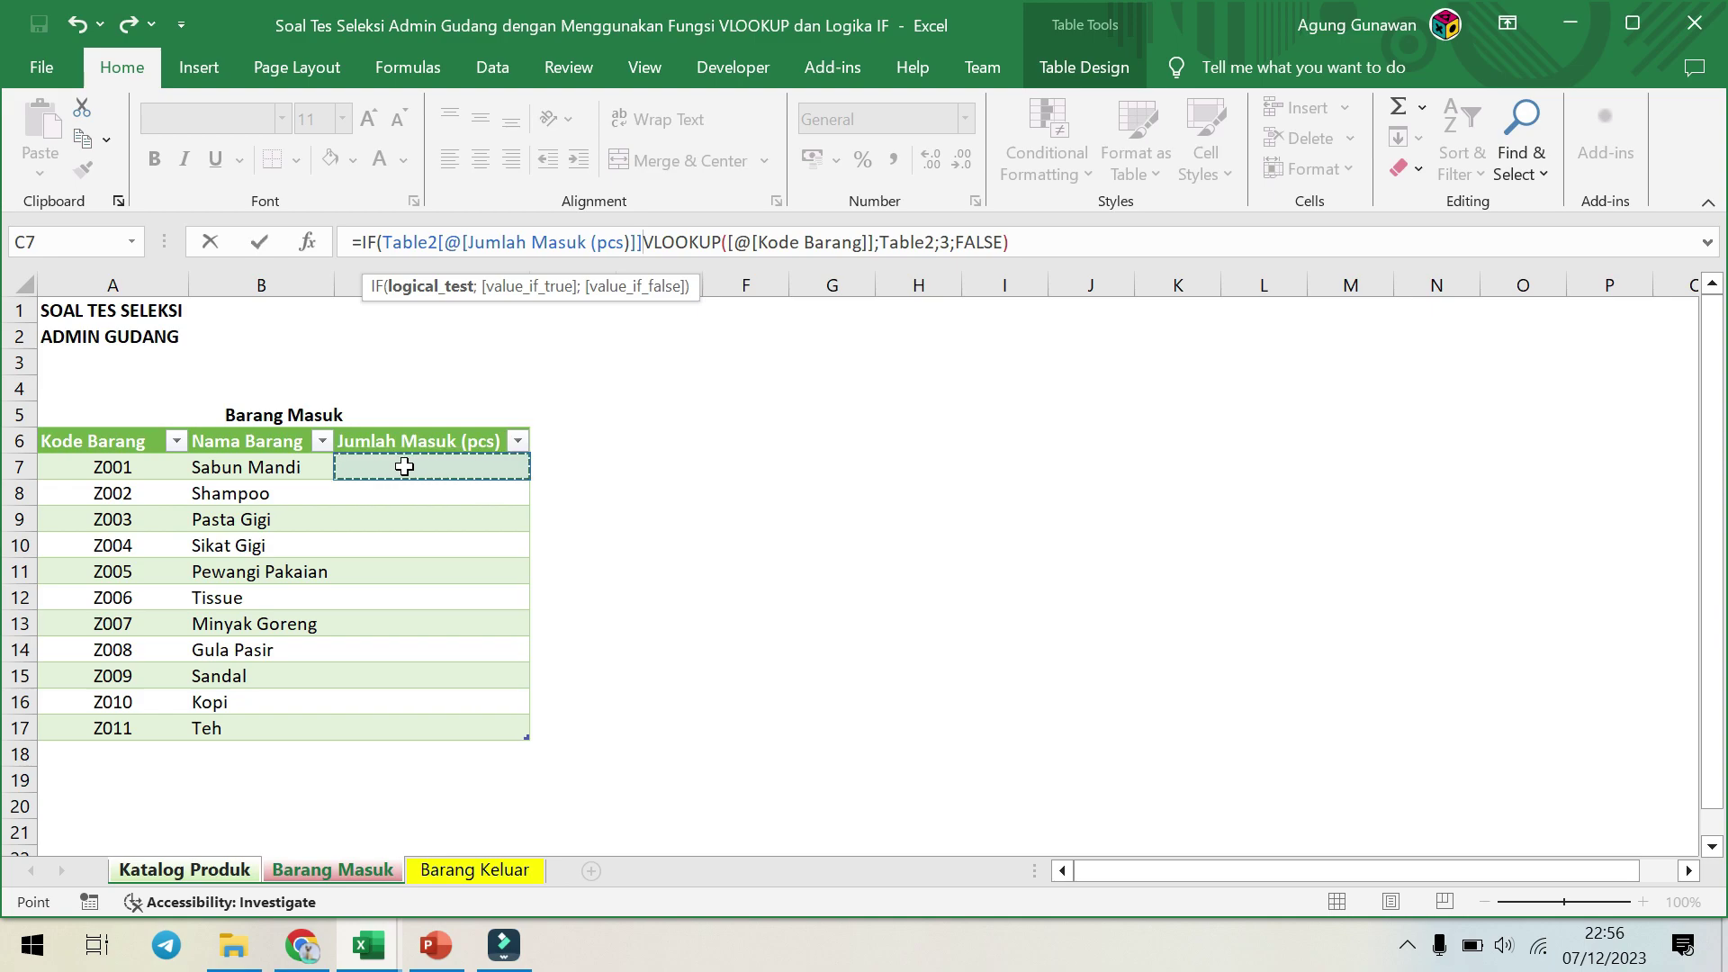
pyautogui.write('=')
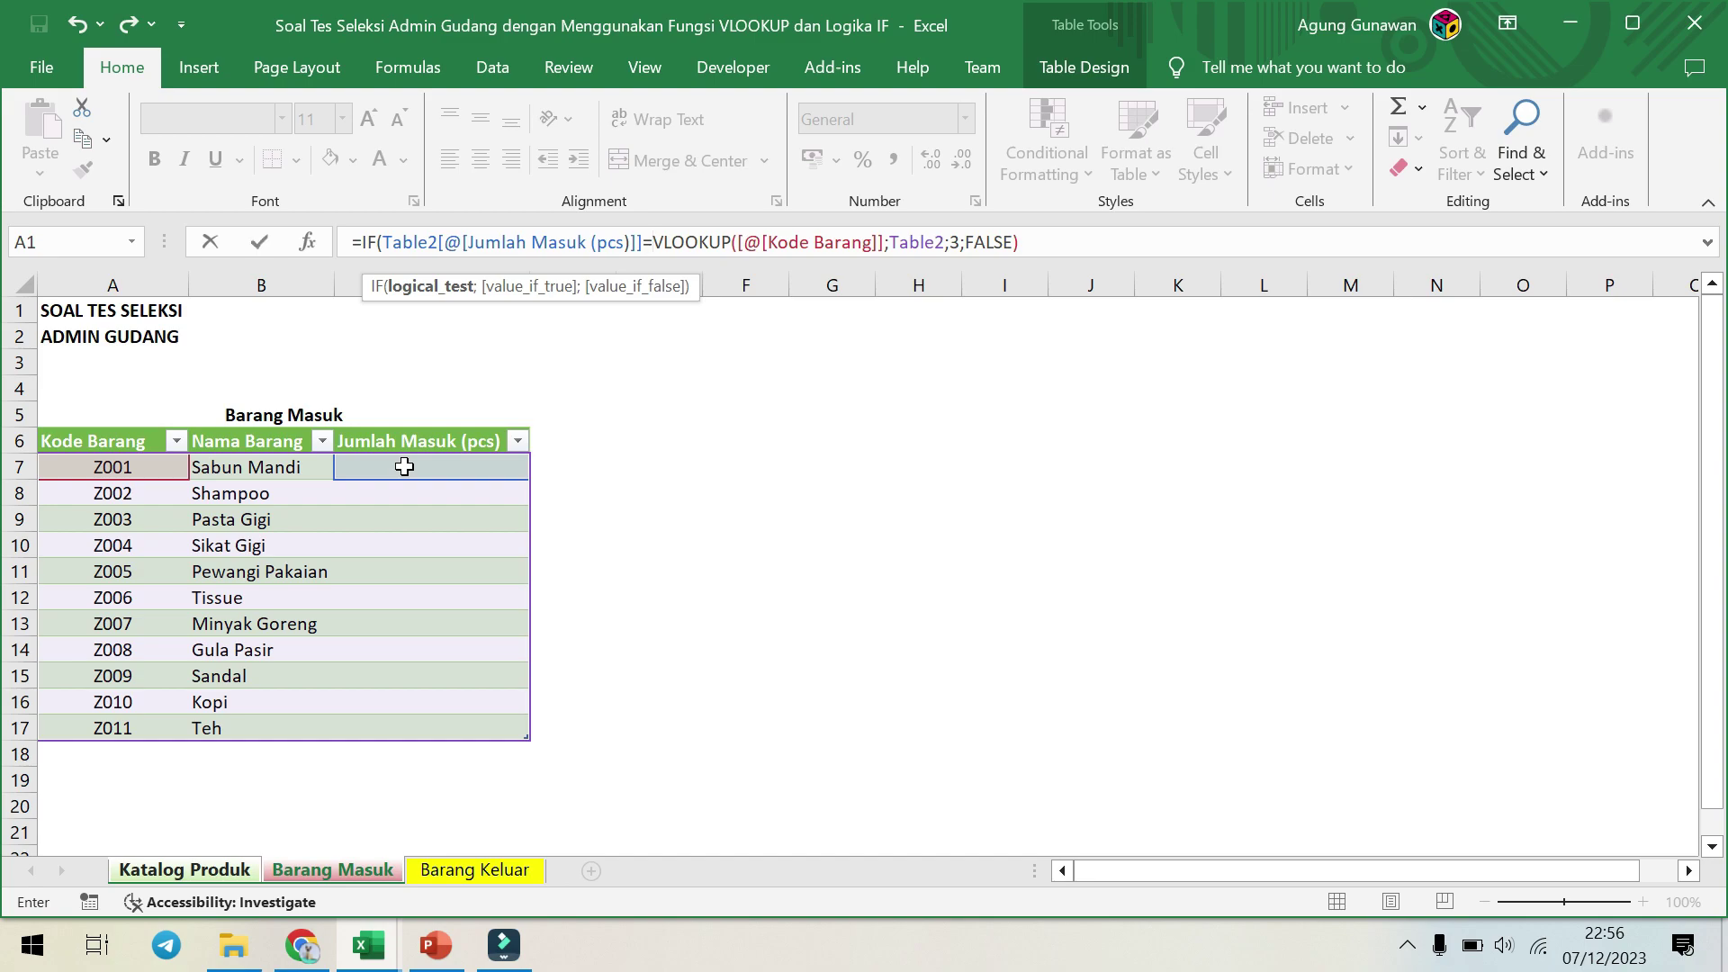
pyautogui.write('""')
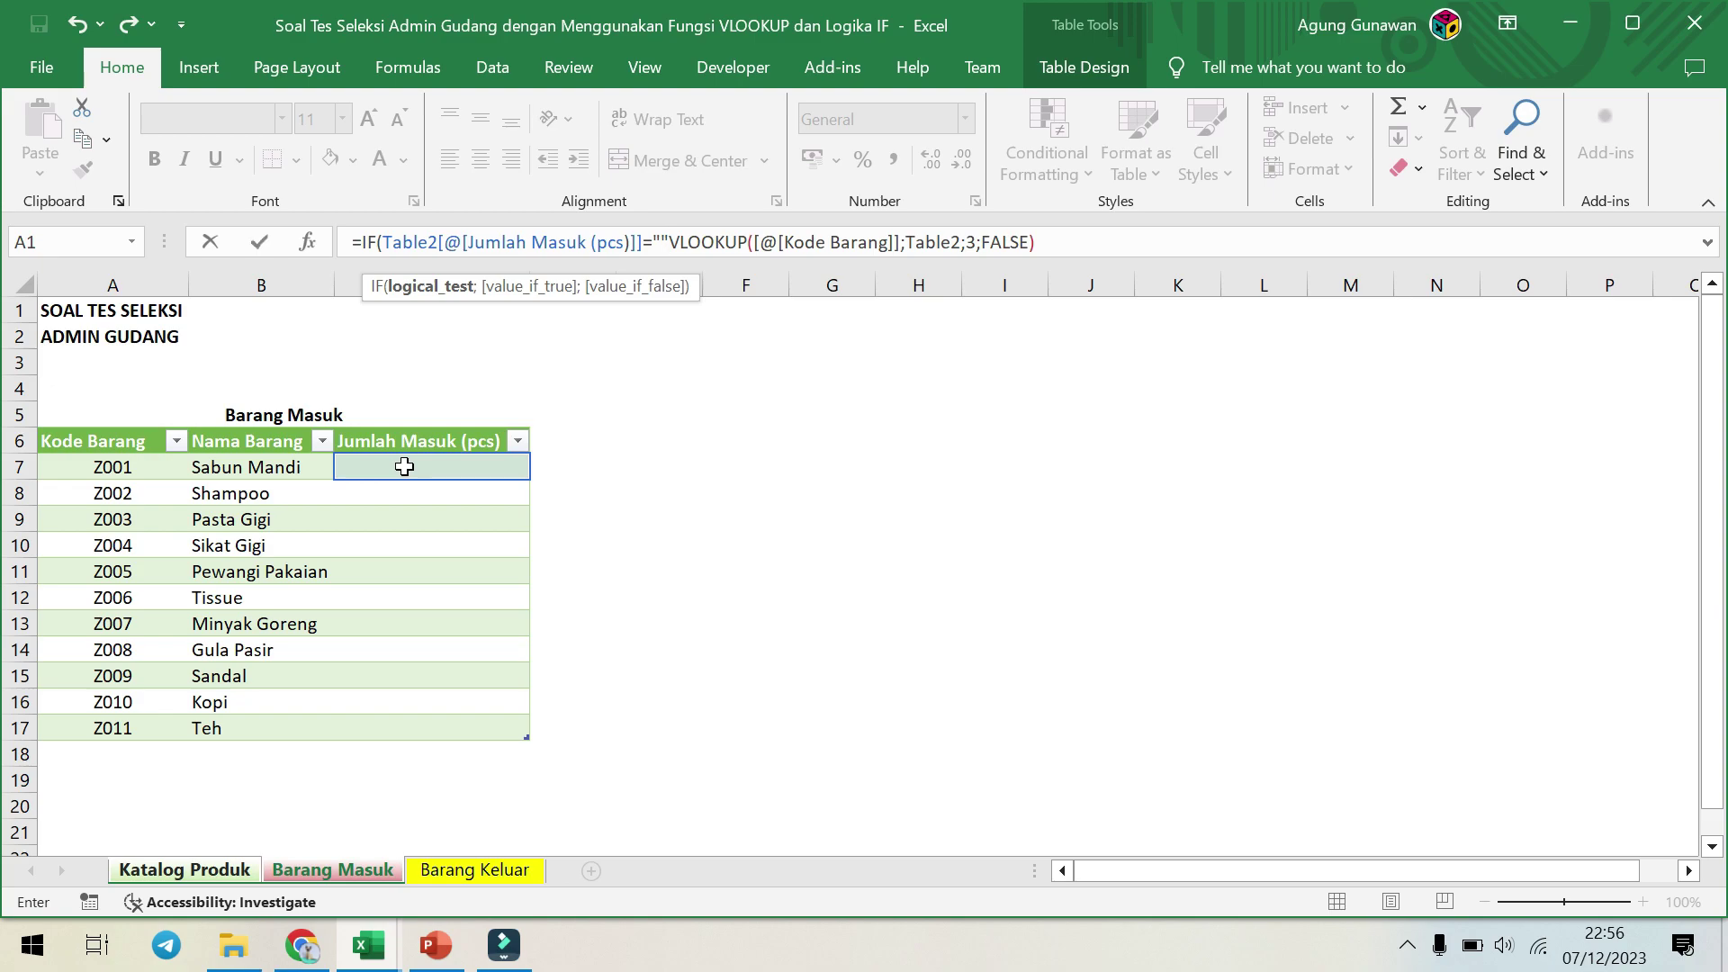
# Complete the D7 IF formula with "" as the value if true and the existing VLOOKUP as the value if false.
pyautogui.write(';')
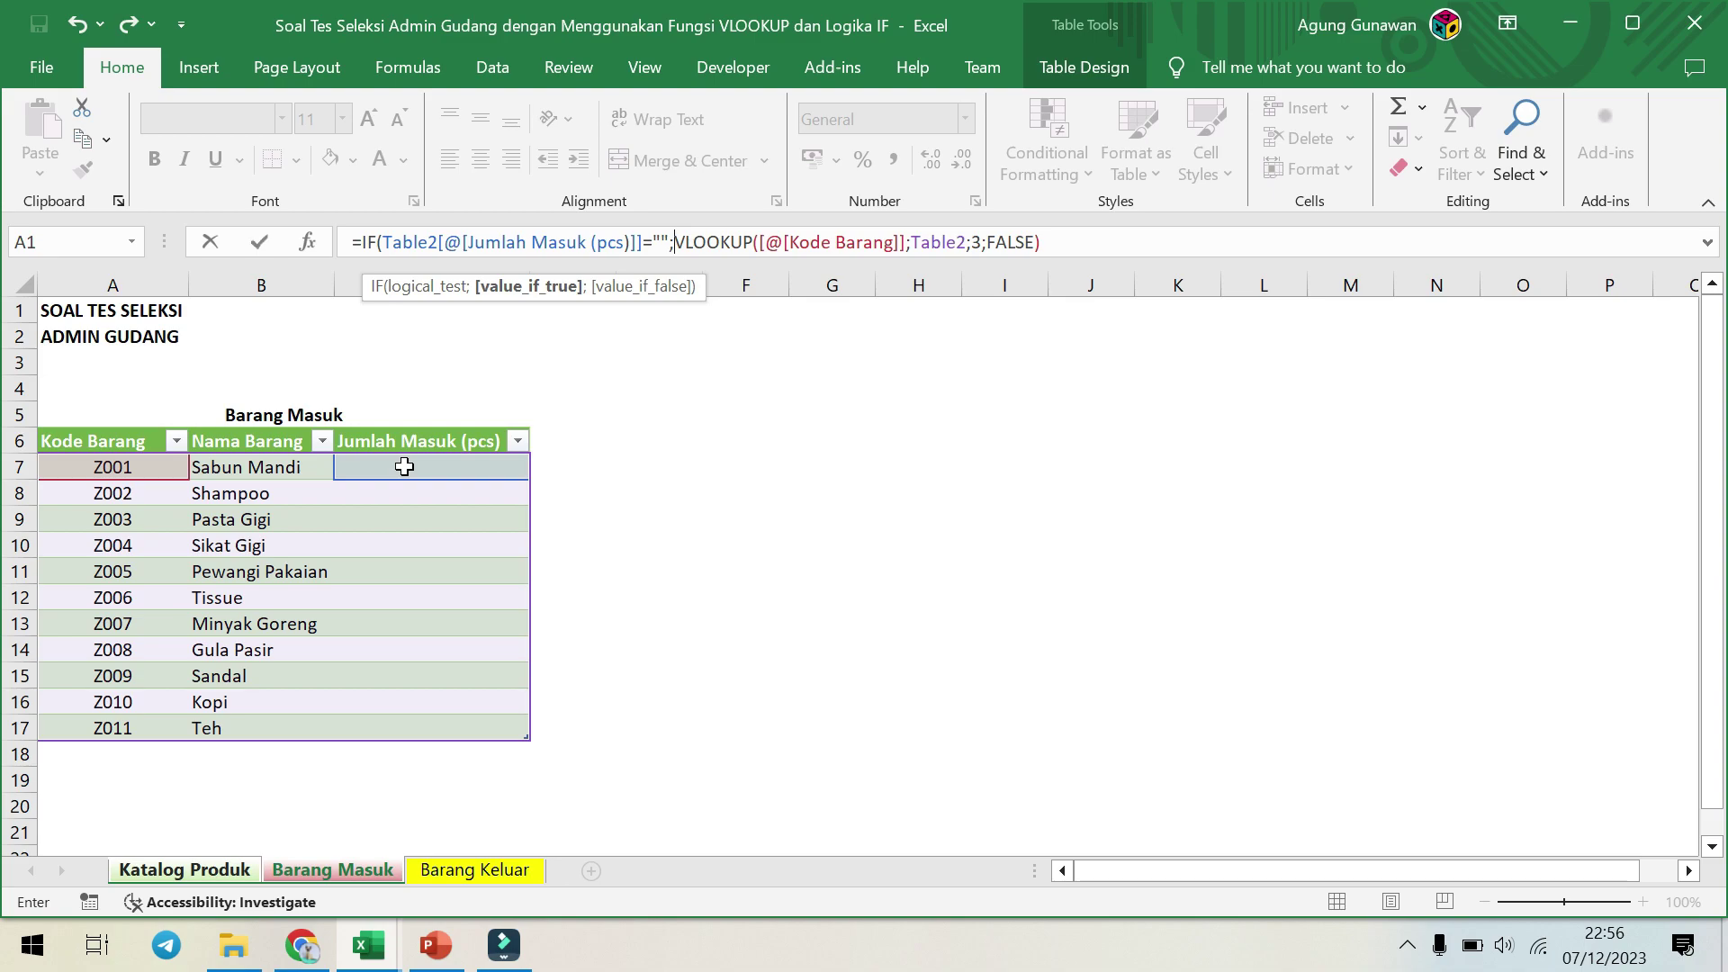
pyautogui.write('""')
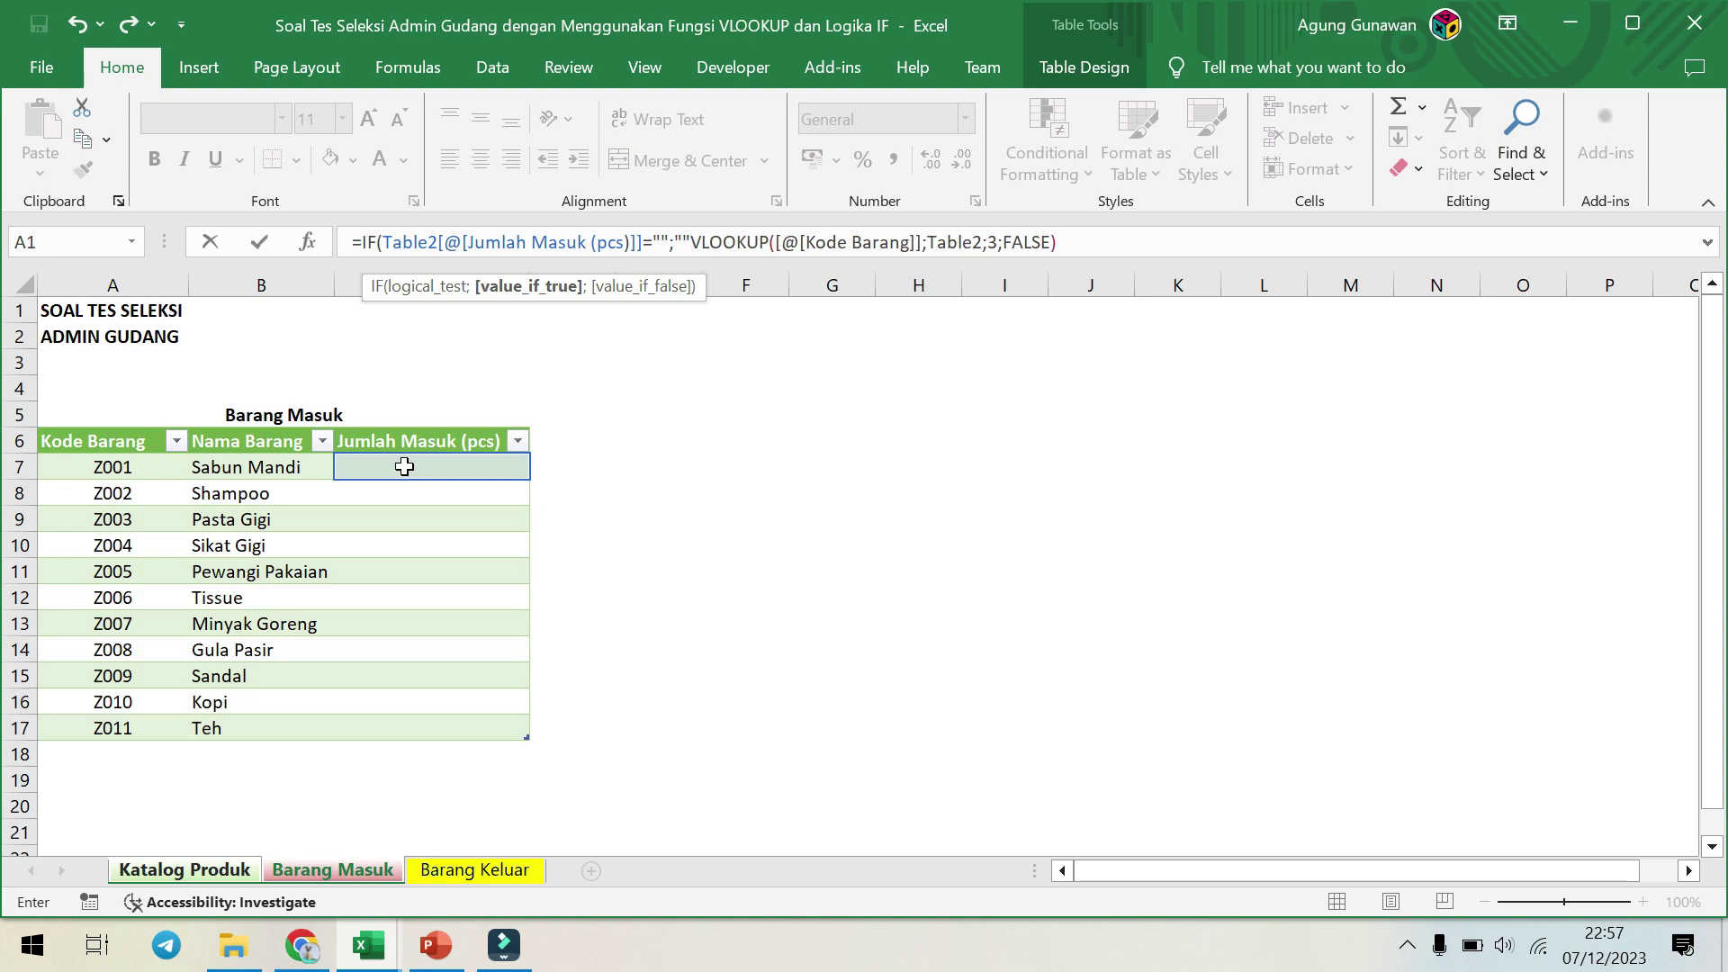
pyautogui.write(';')
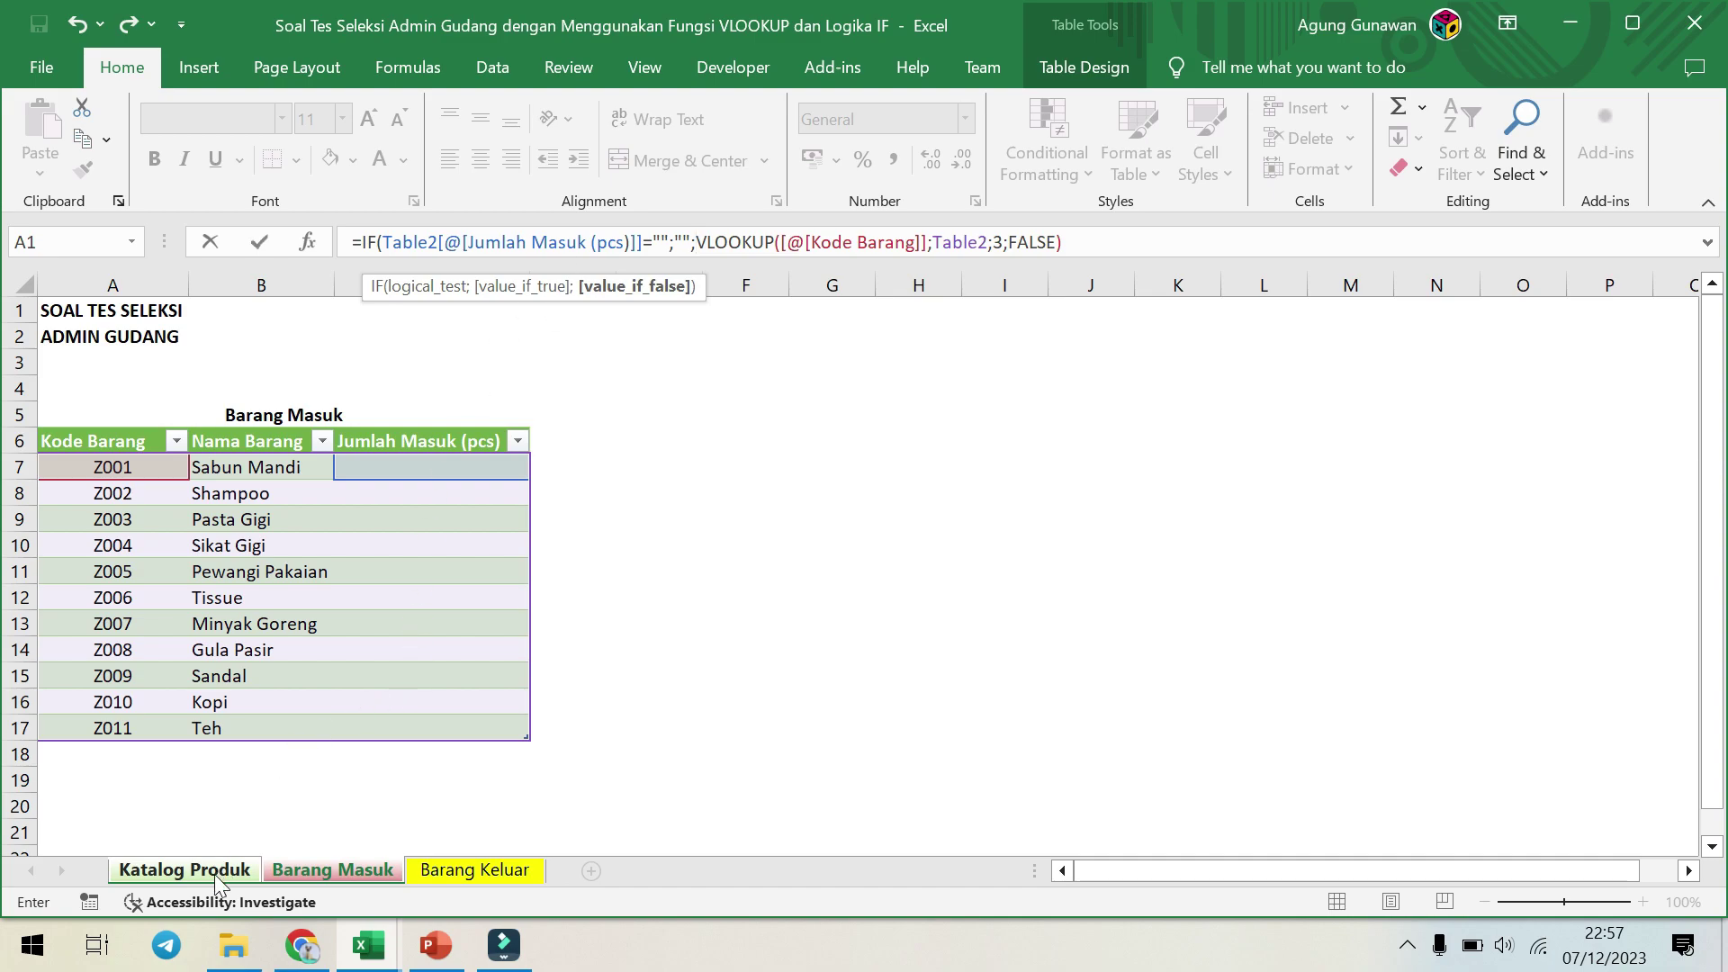
pyautogui.click(1090, 241)
pyautogui.write(')')
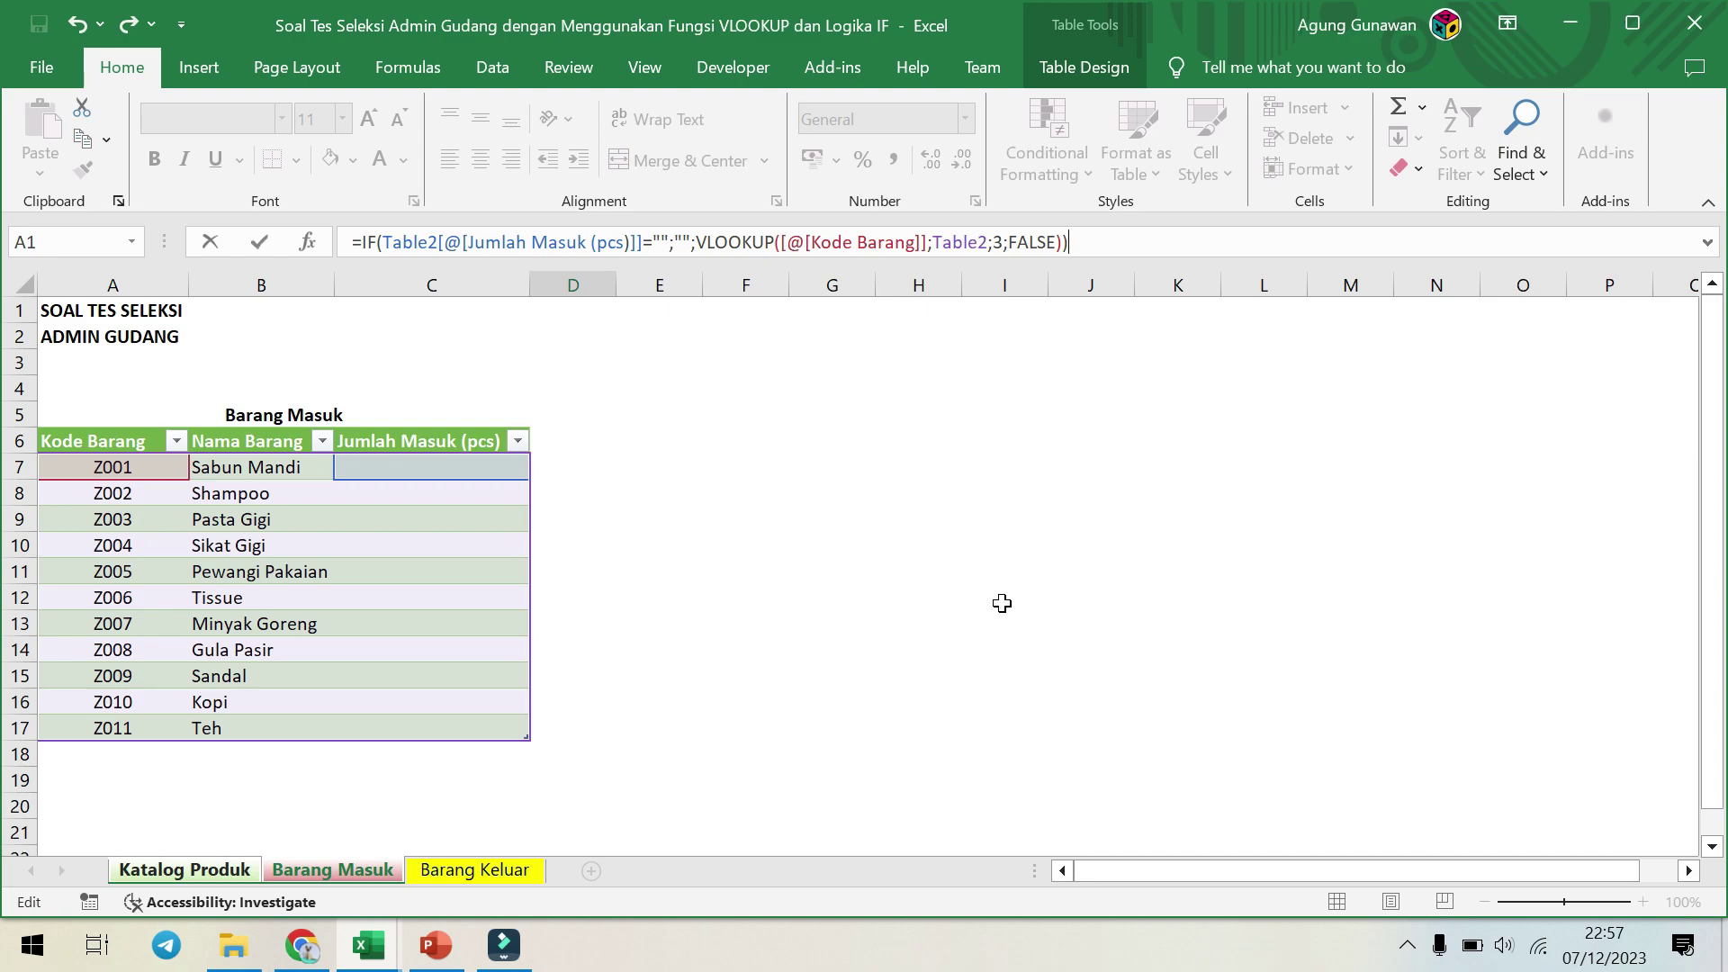
pyautogui.press('Return')
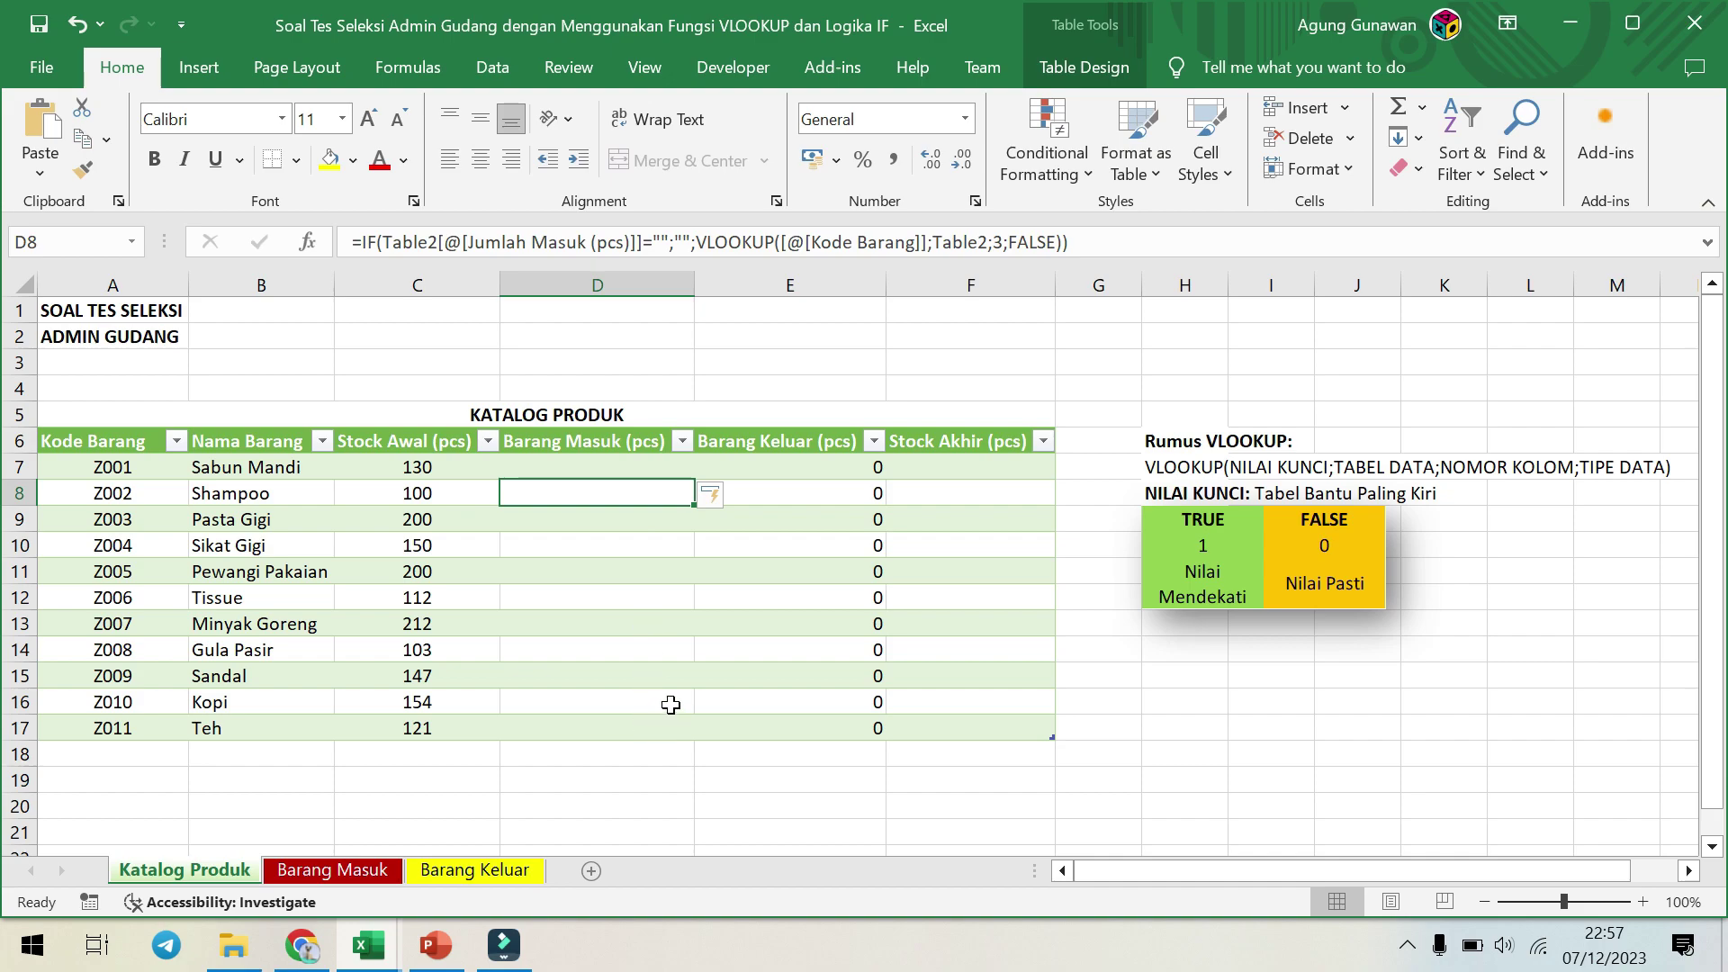
# Wrap the E7 VLOOKUP in Katalog Produk with an IF that tests whether C7 of the Barang Keluar sheet equals "".
pyautogui.click(846, 467)
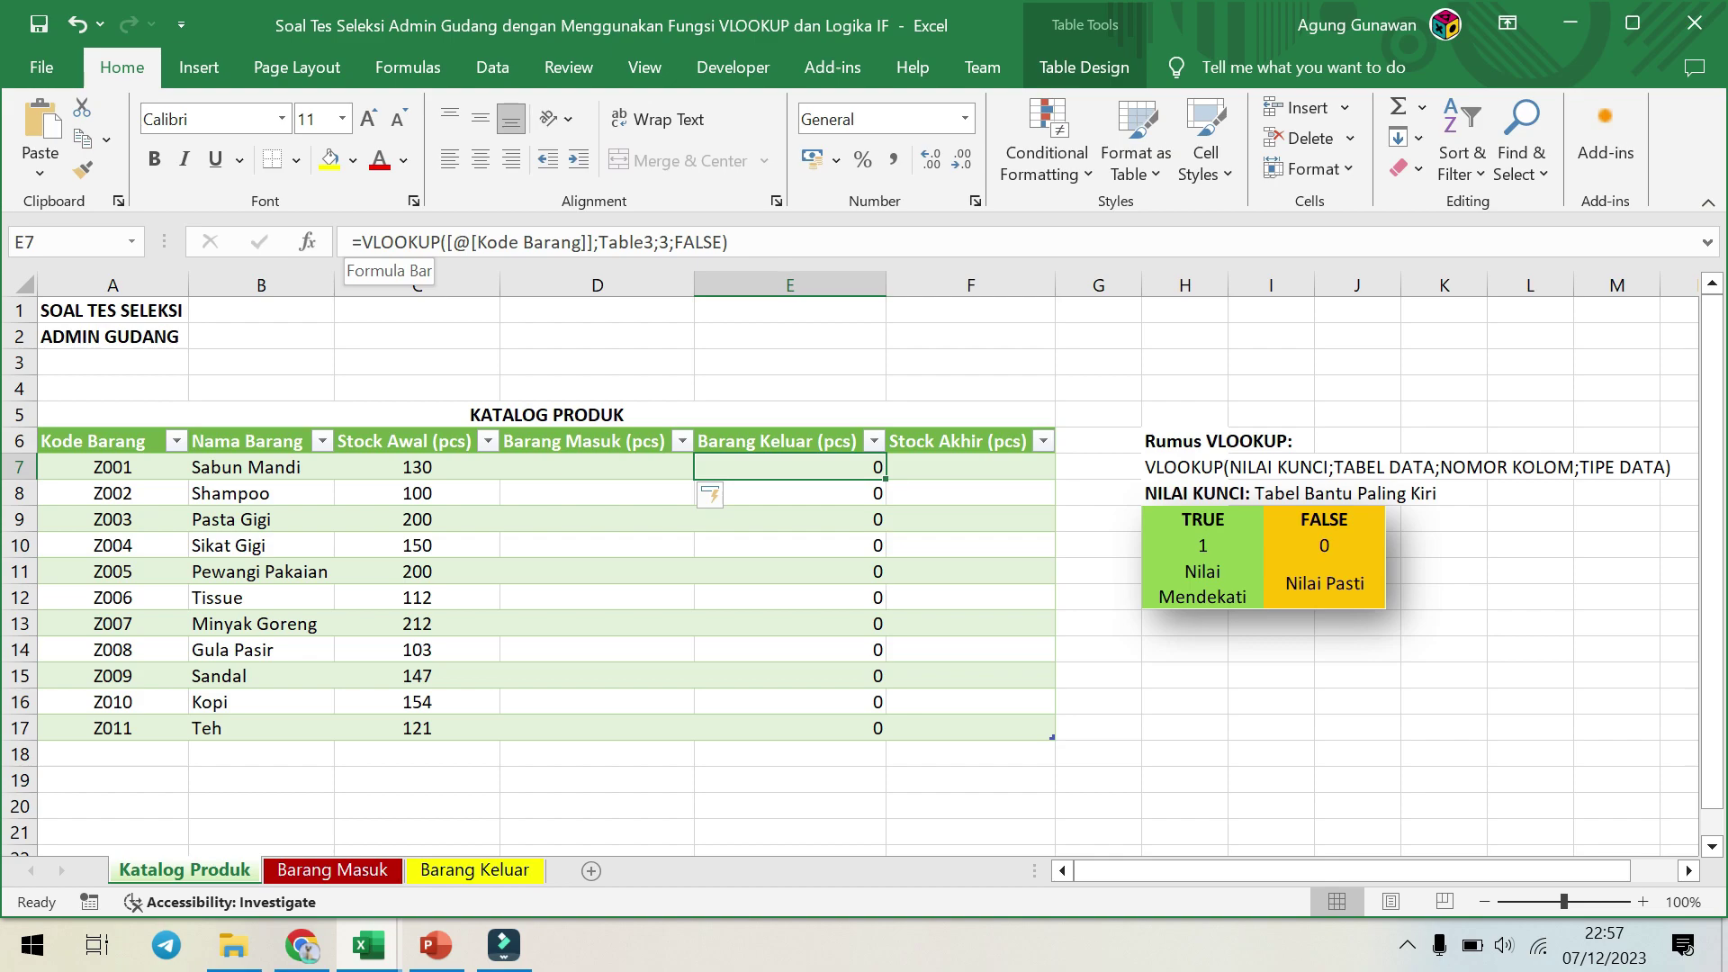
pyautogui.click(361, 243)
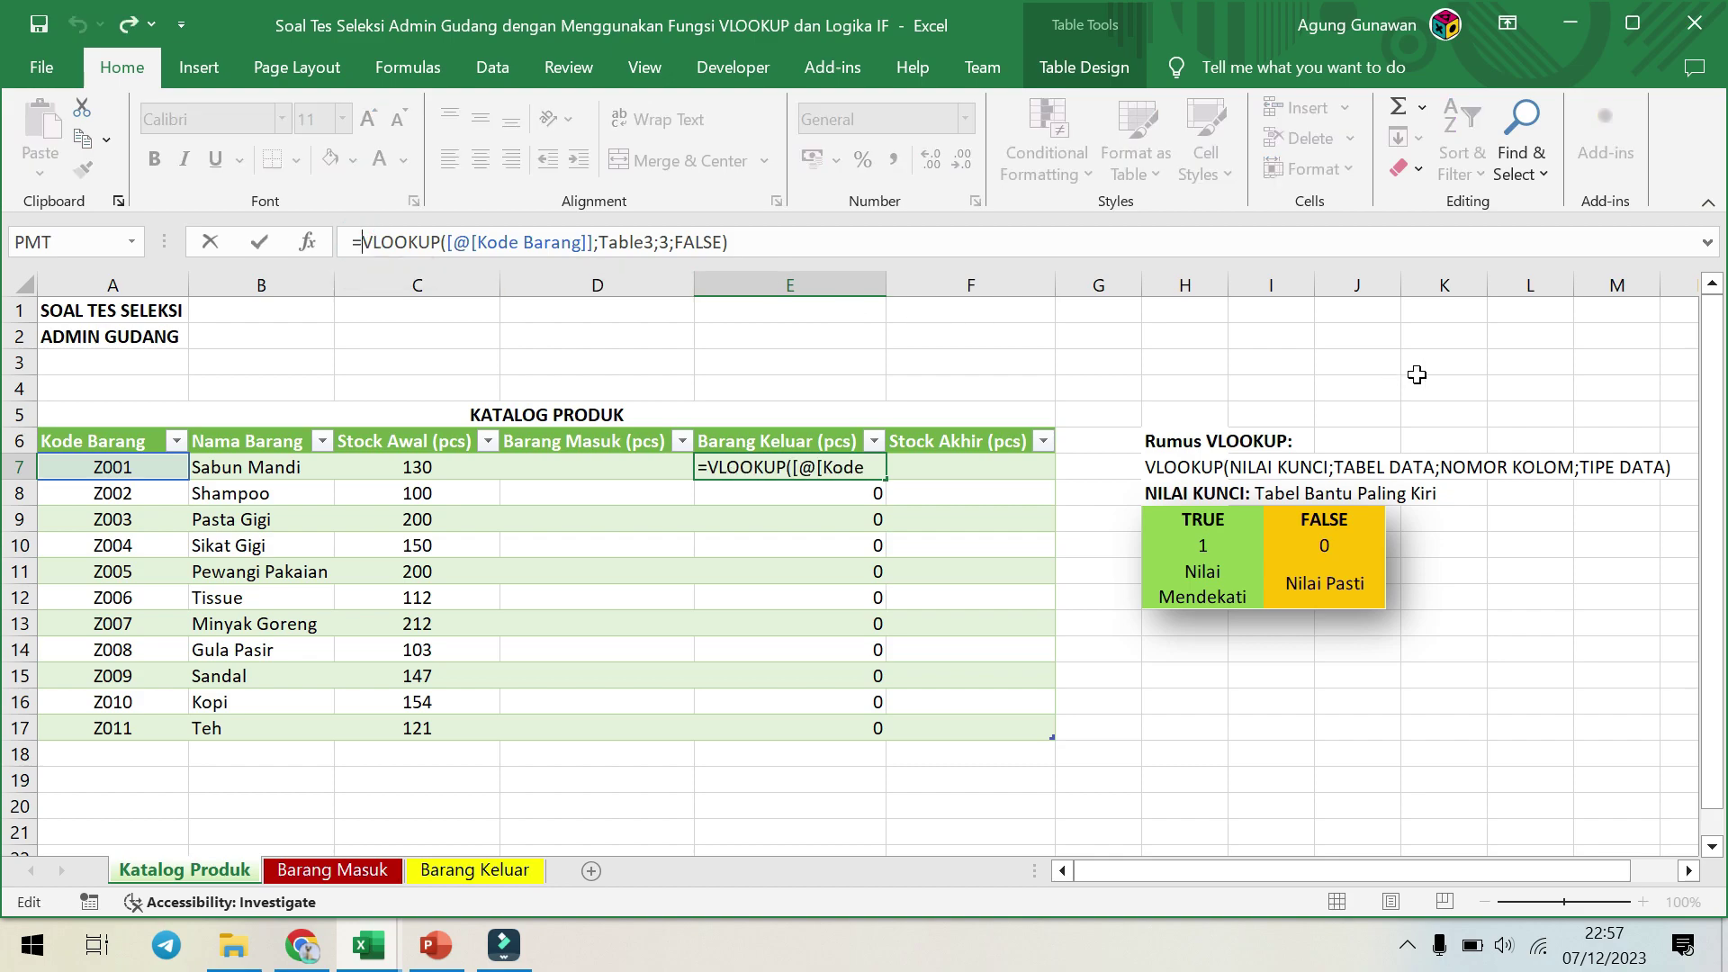
pyautogui.write('IF')
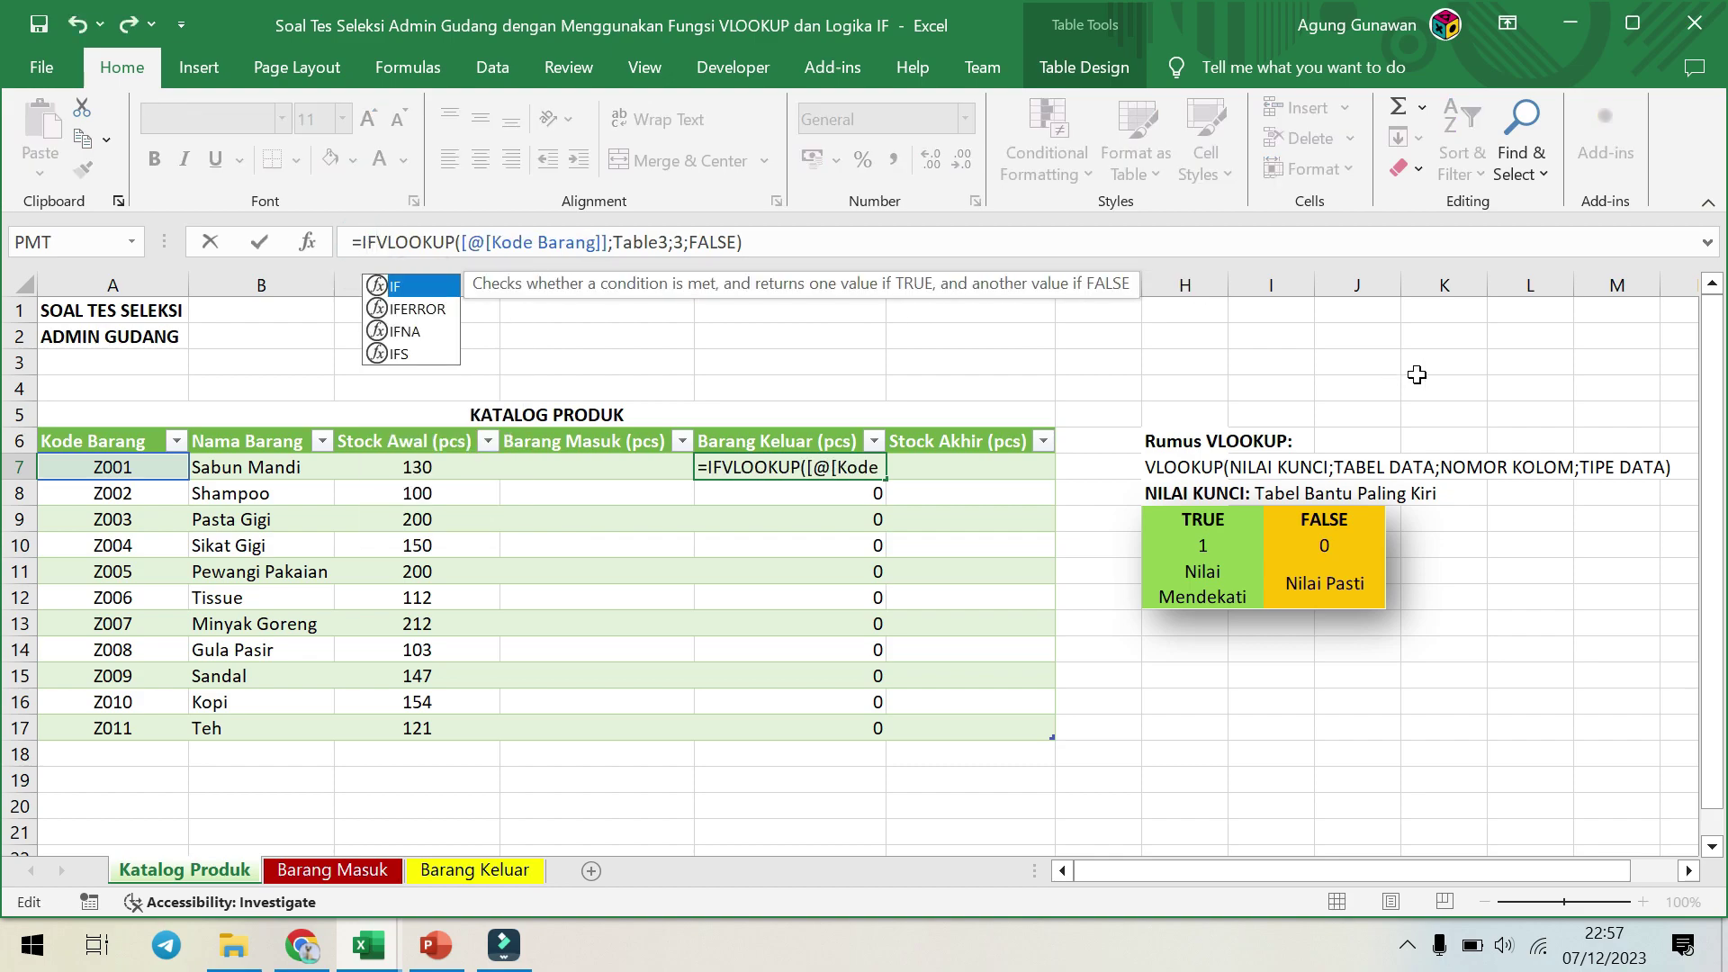
pyautogui.write('(')
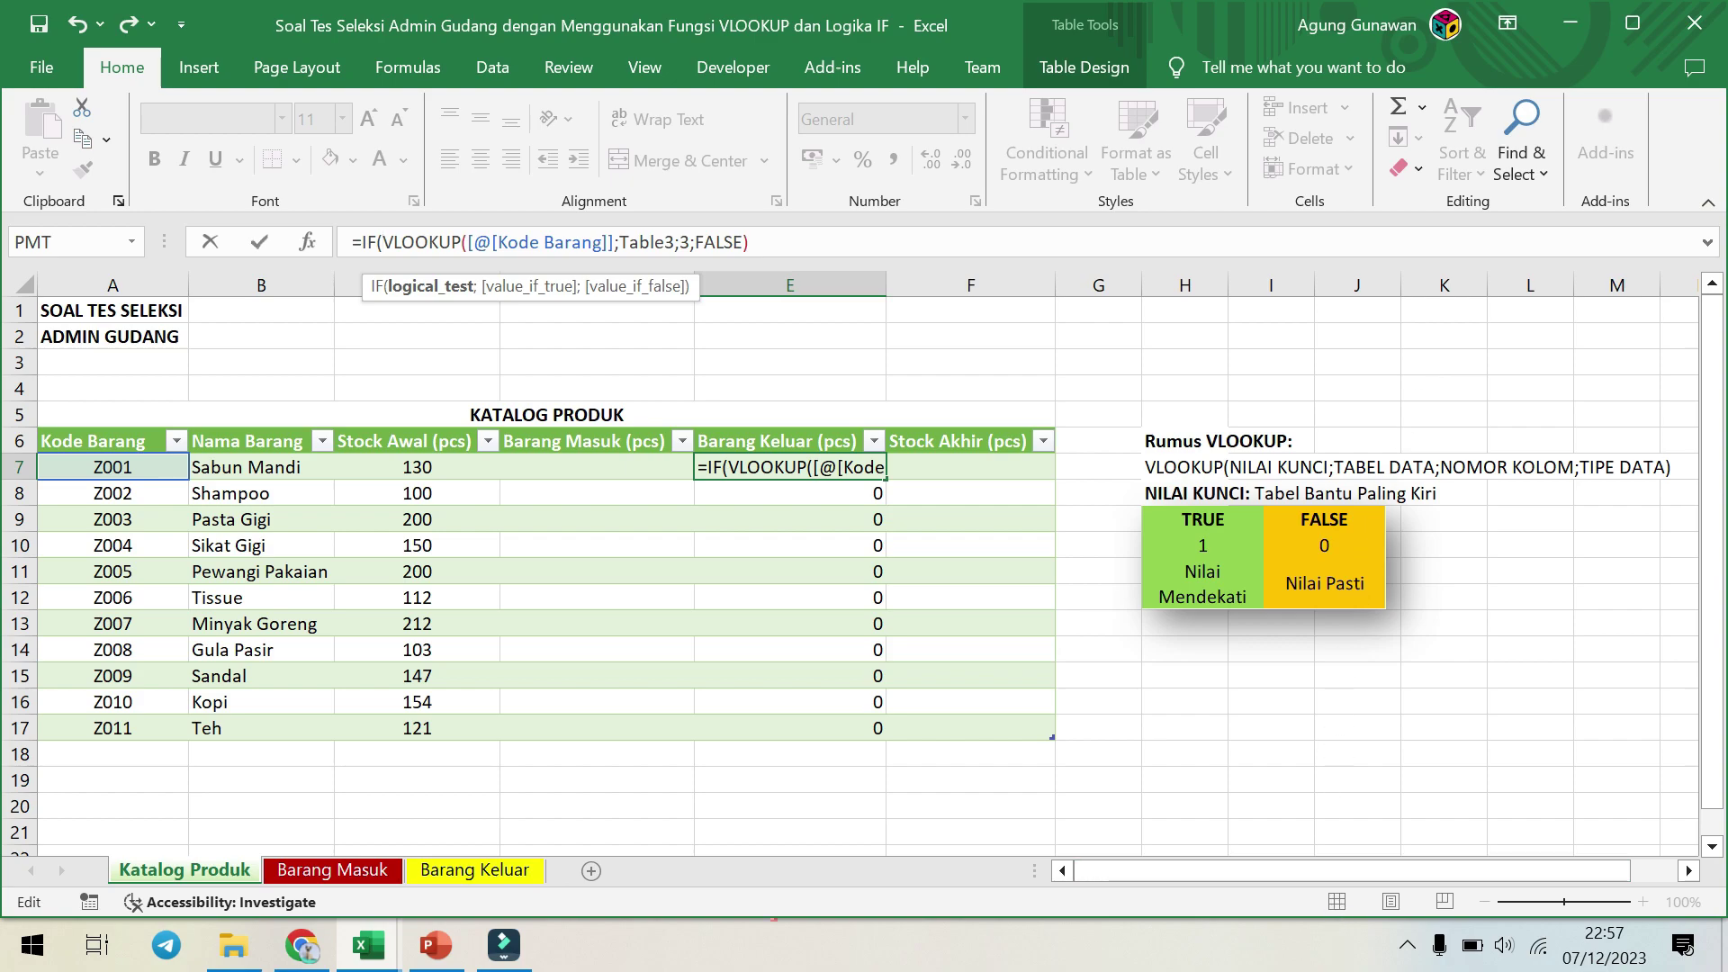
pyautogui.click(475, 870)
pyautogui.click(429, 463)
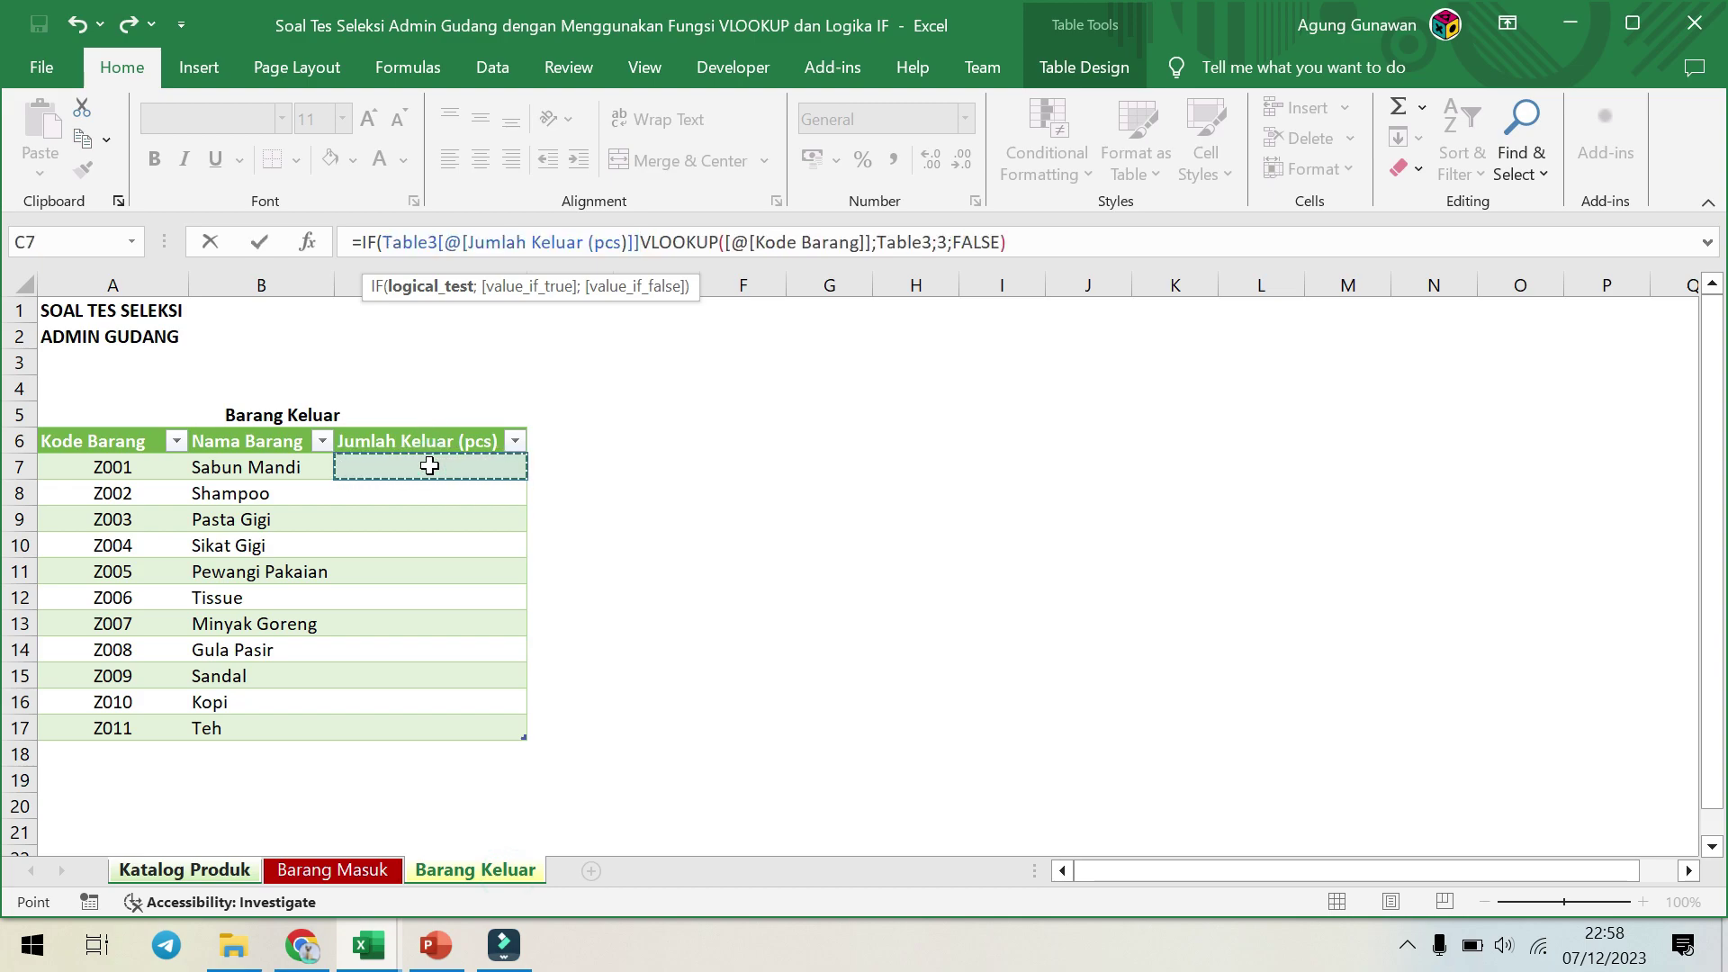
pyautogui.write('=')
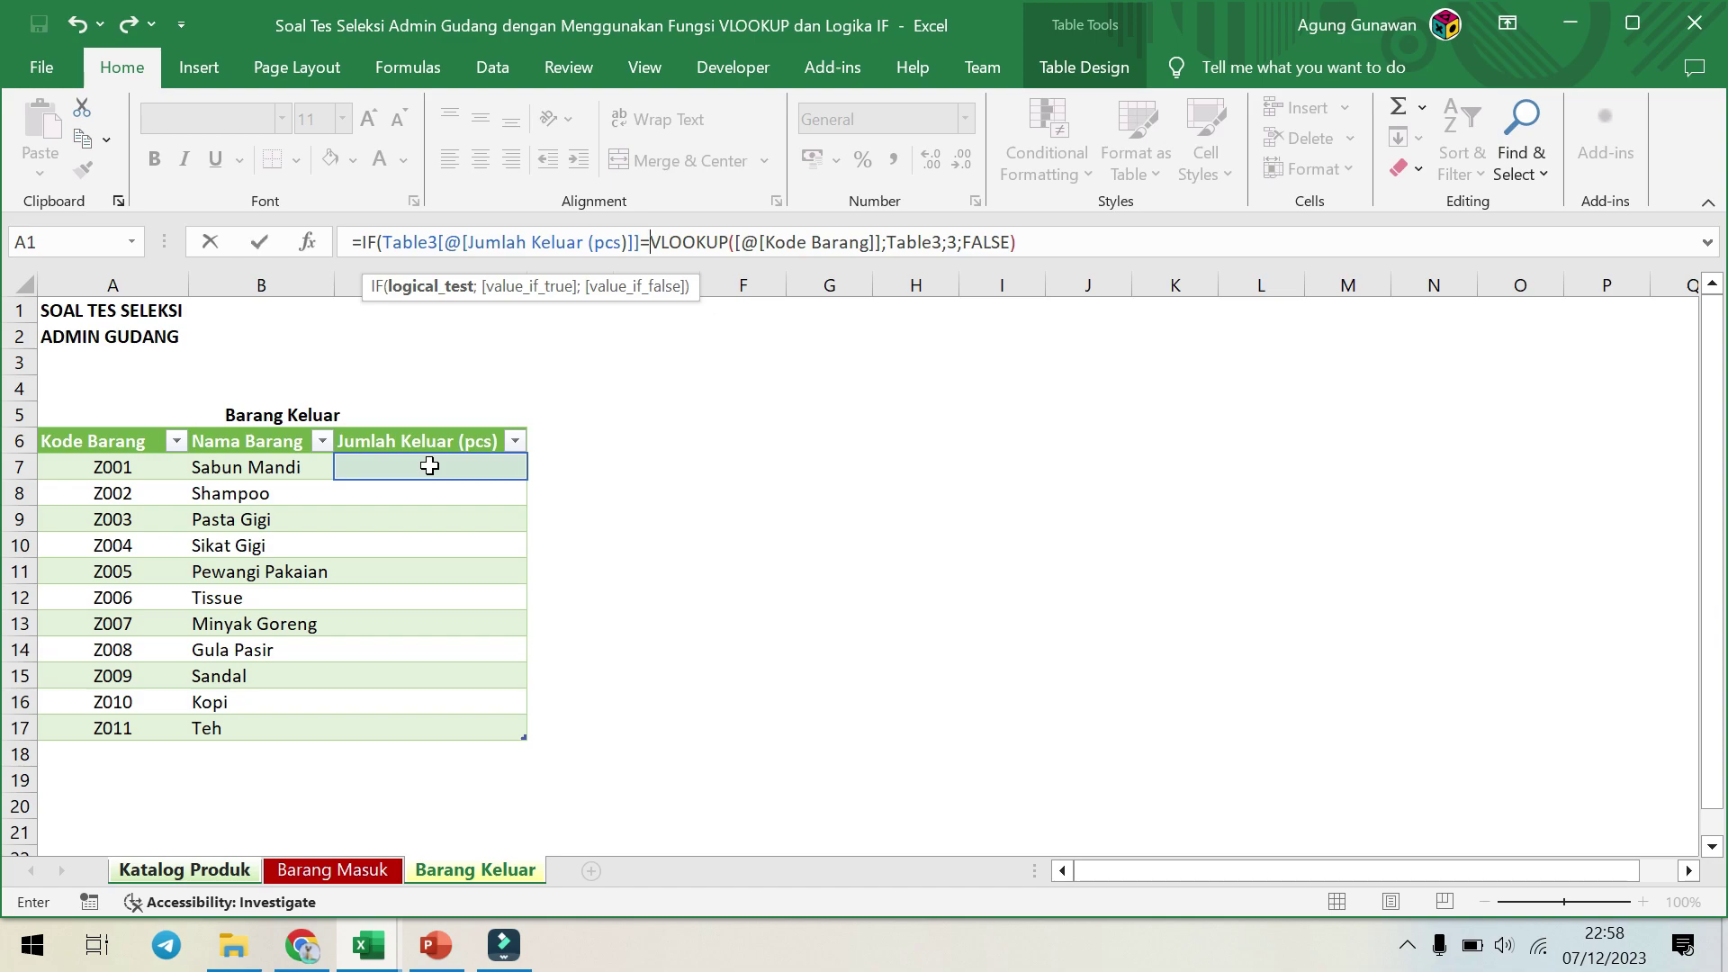
pyautogui.write('"')
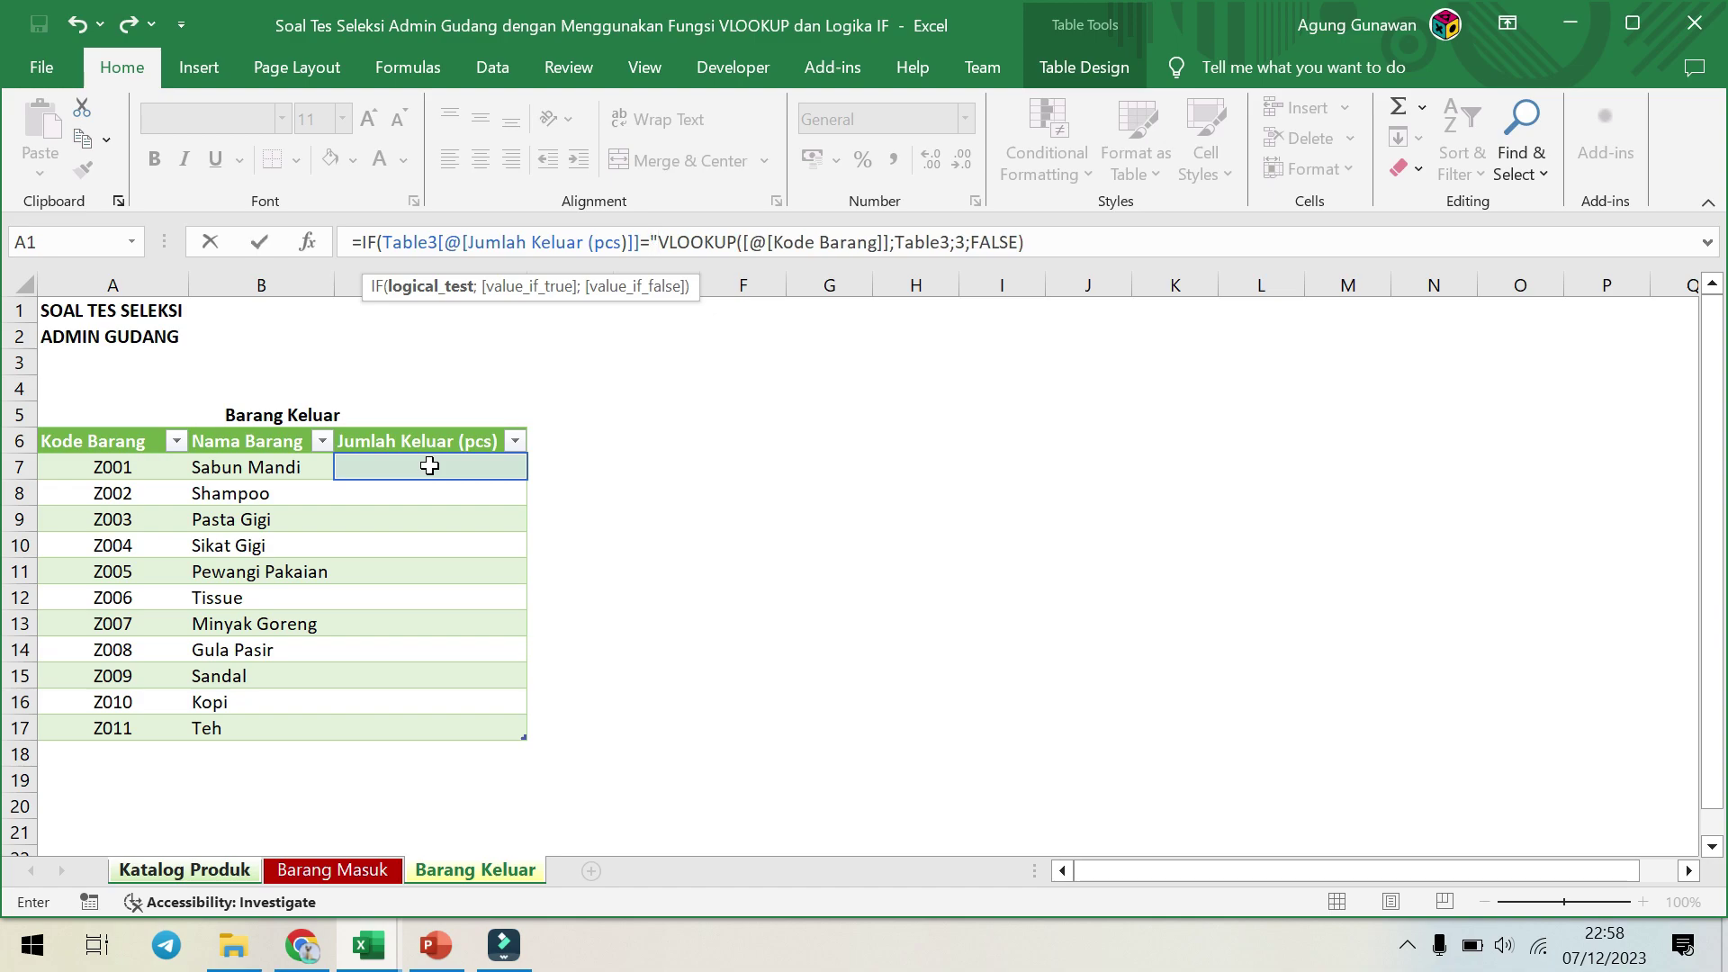
pyautogui.write('"')
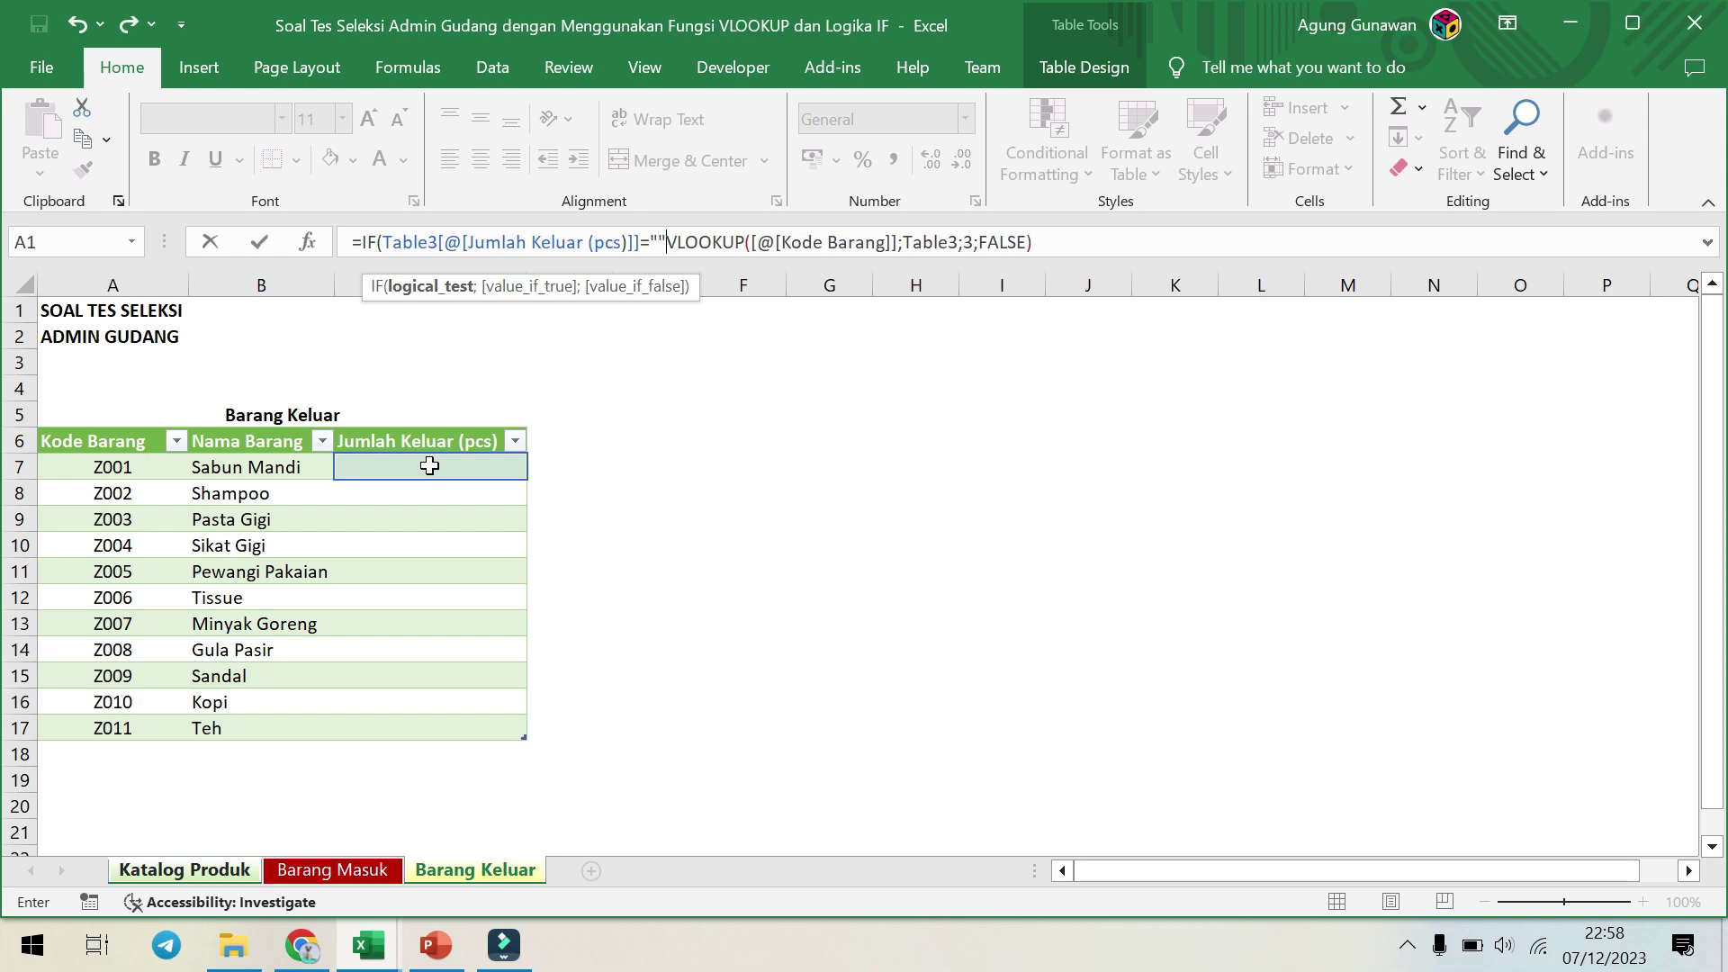
# Complete the E7 IF formula with "" as the value if true and the existing VLOOKUP as the value if false.
pyautogui.write(';')
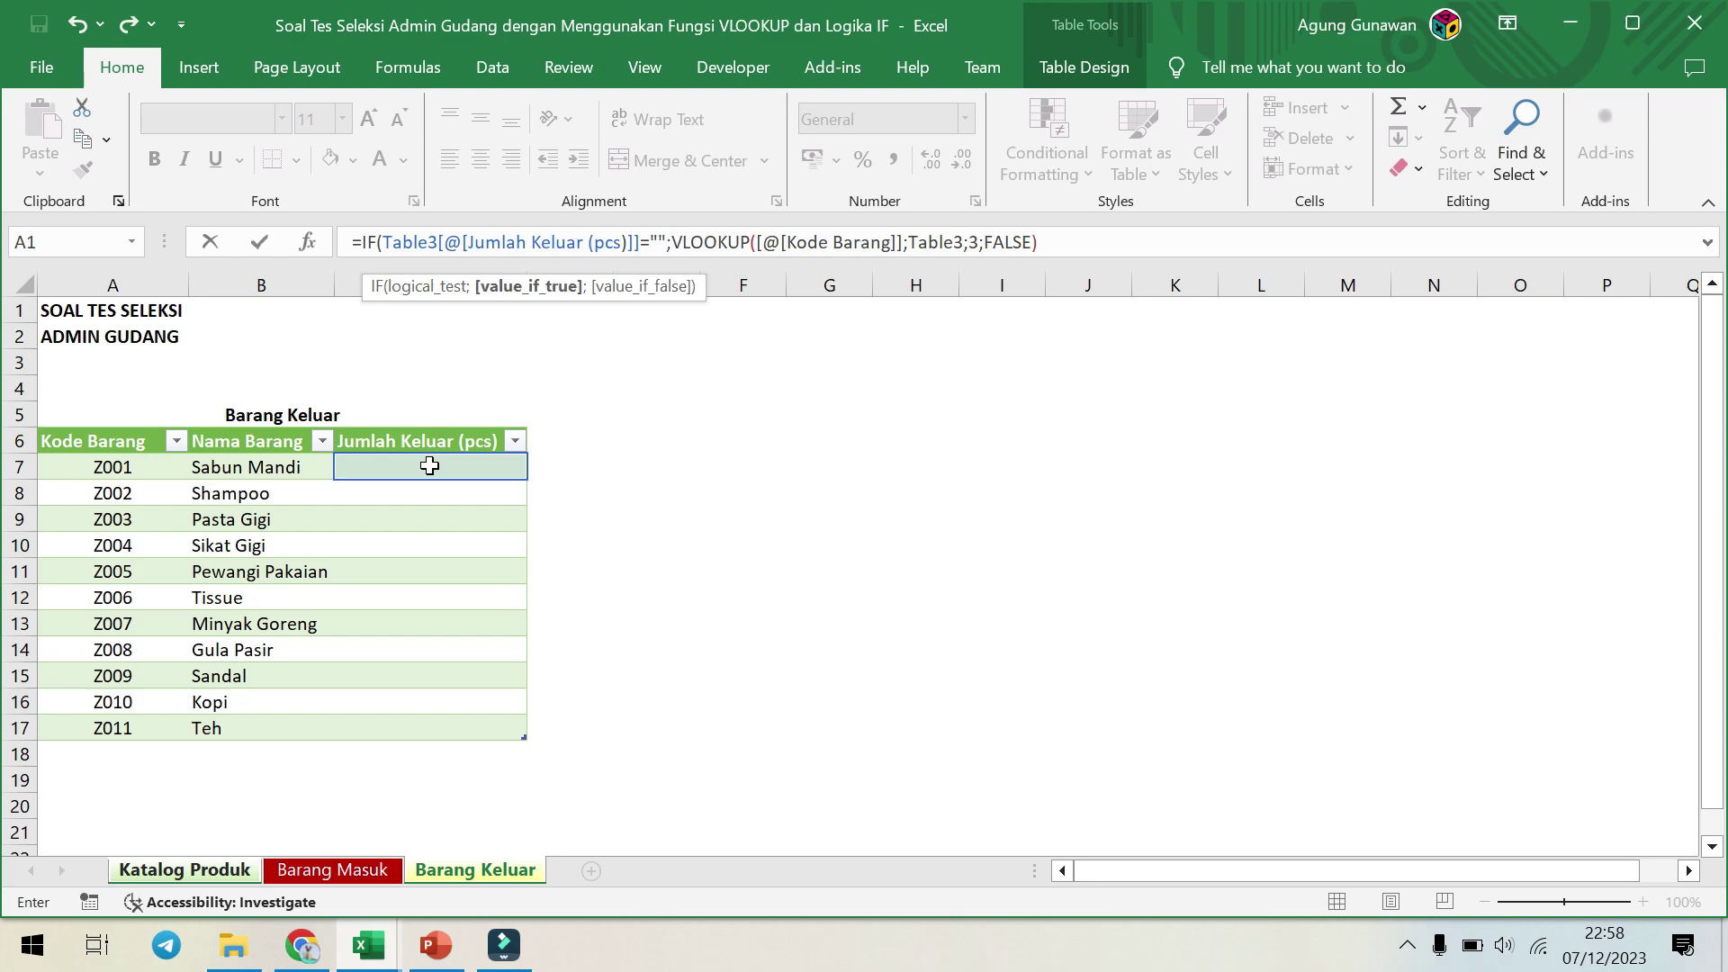
pyautogui.write('"')
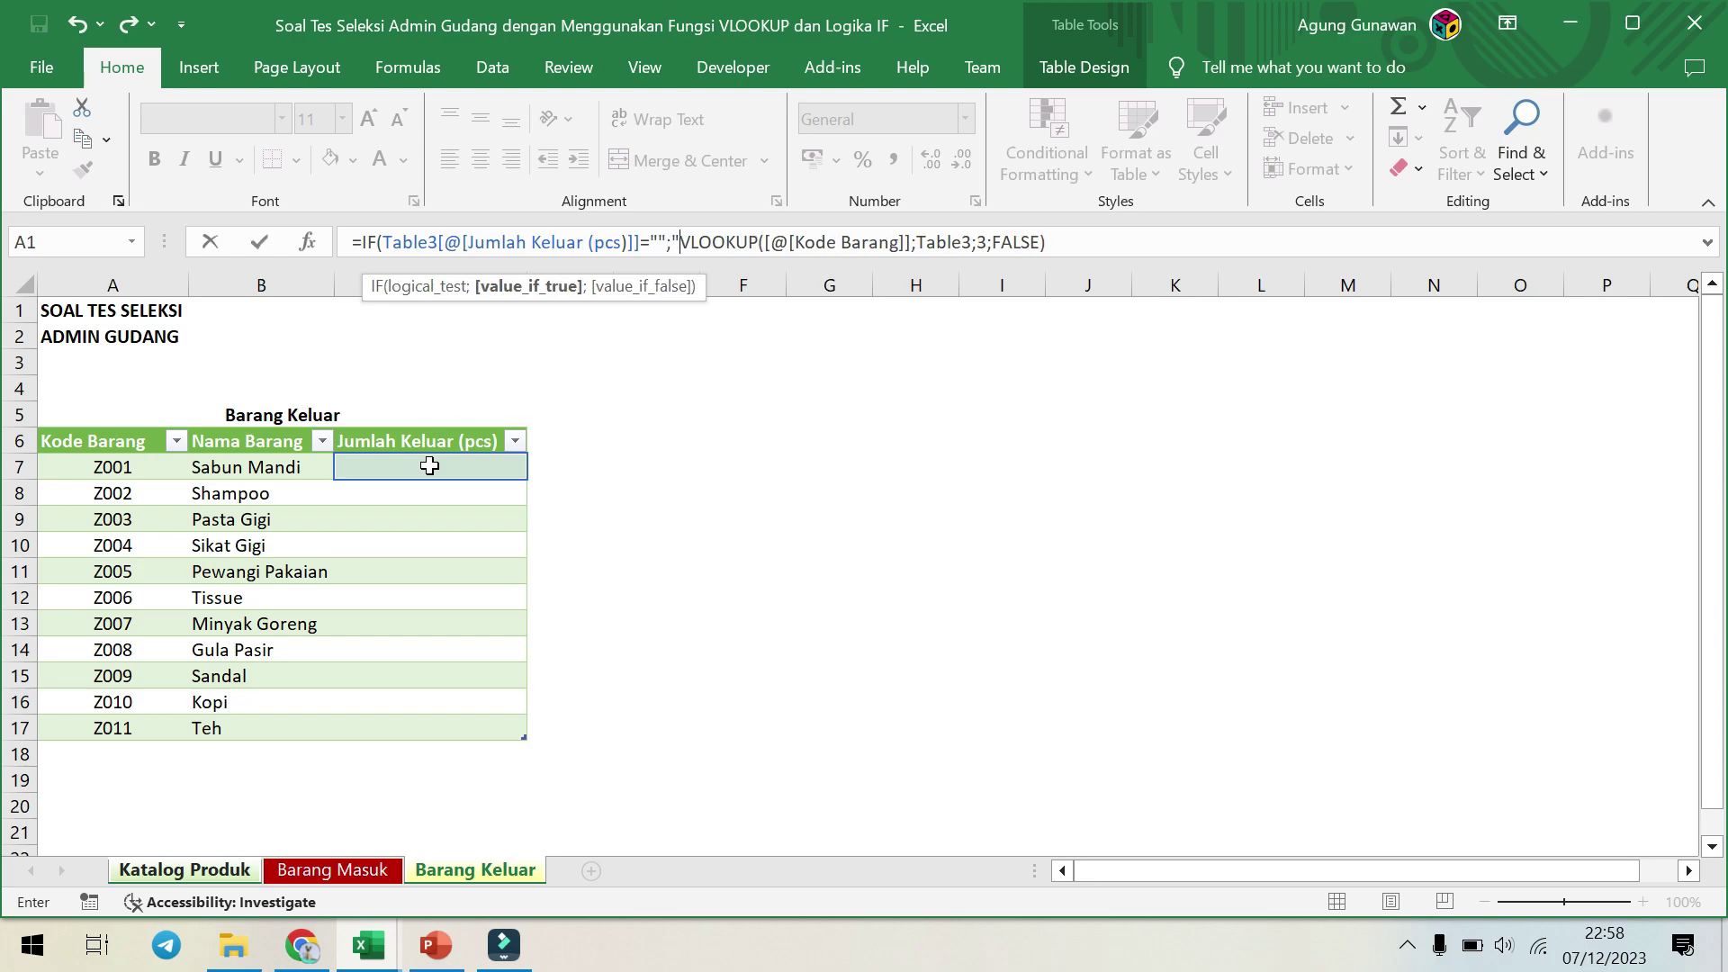
pyautogui.write('"')
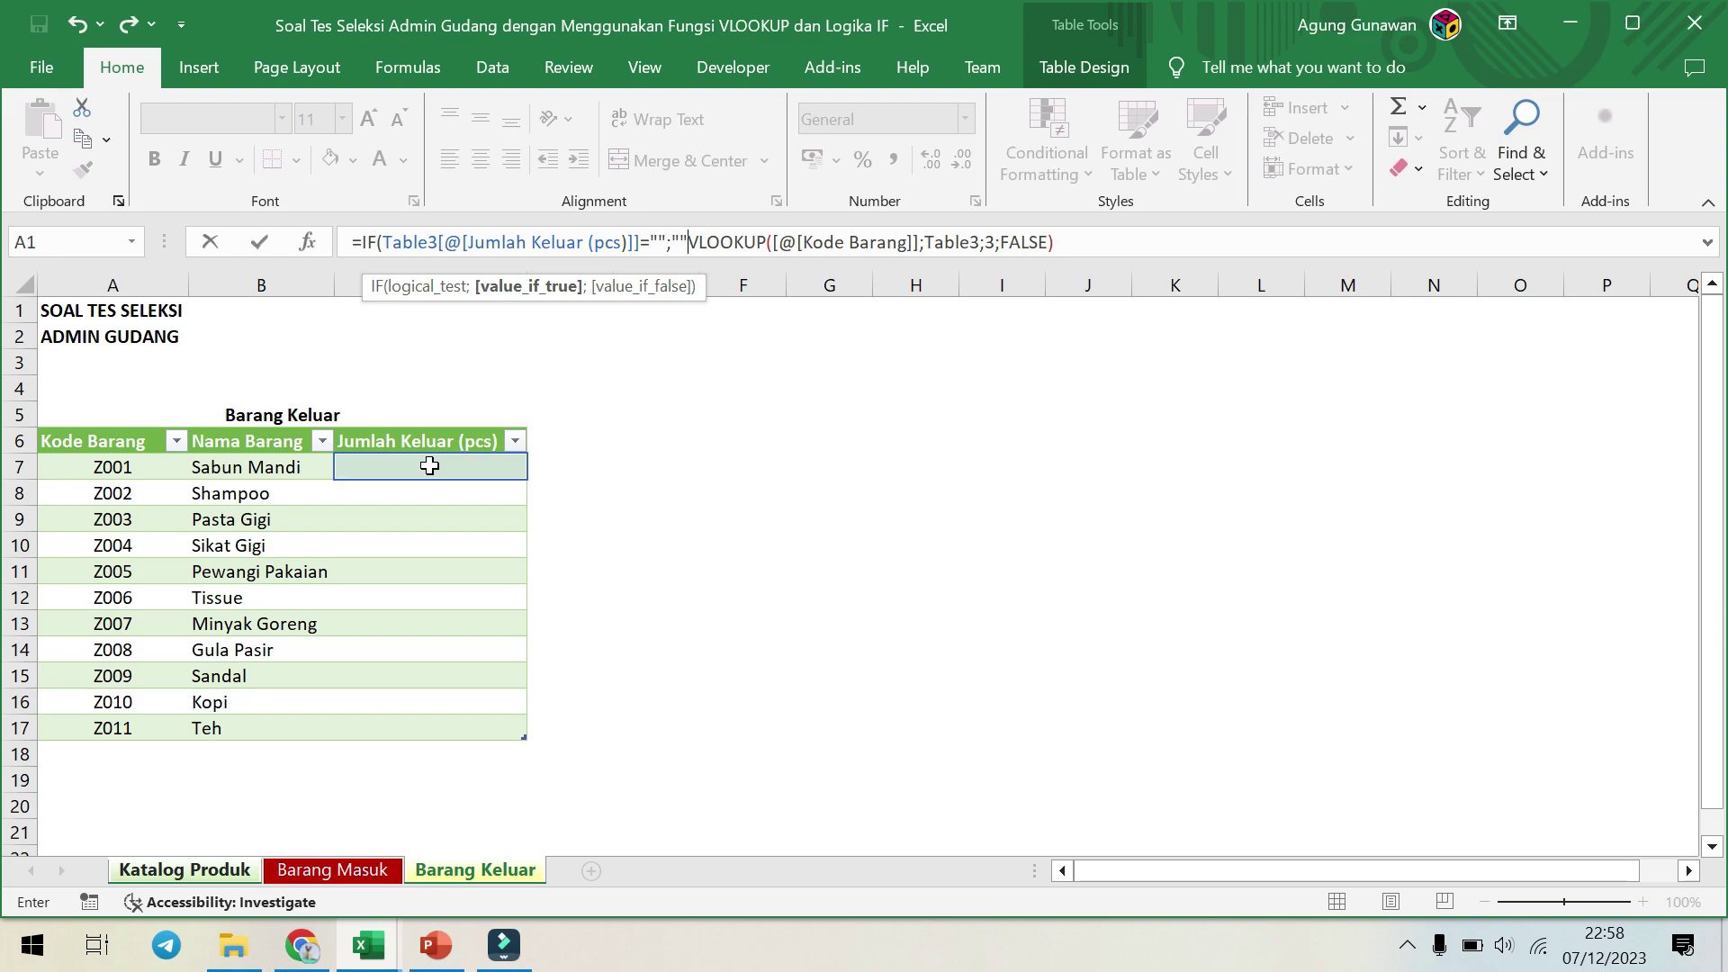
pyautogui.write(';')
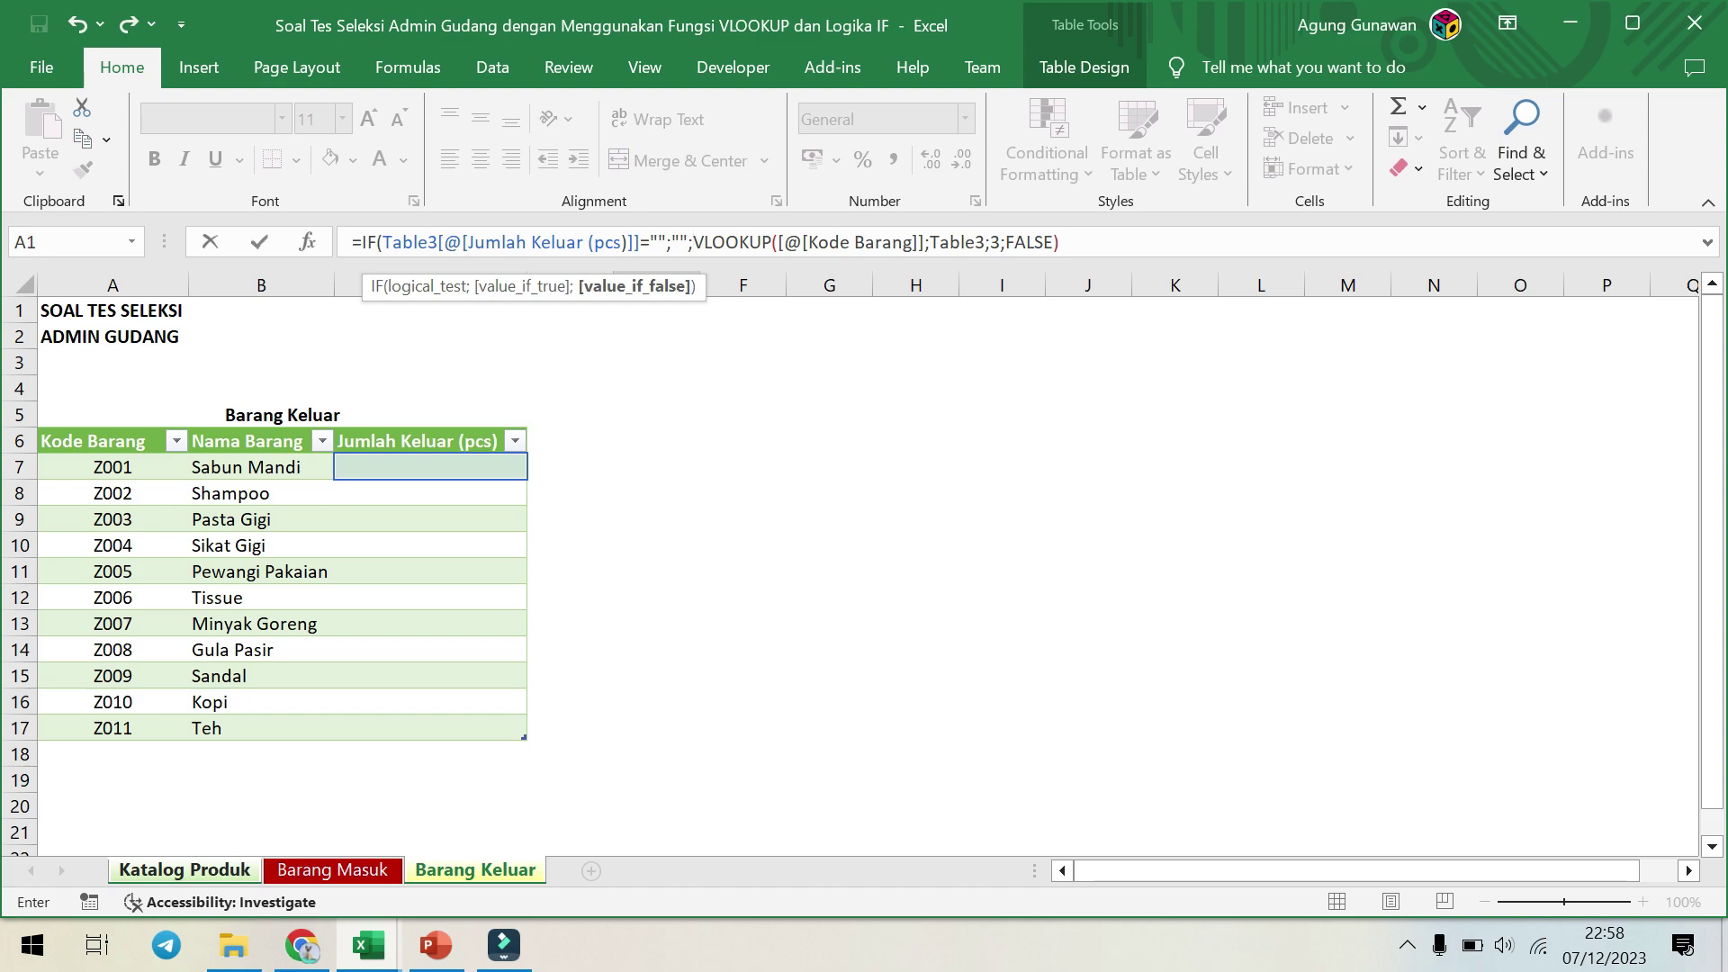
pyautogui.click(1080, 241)
pyautogui.write(')')
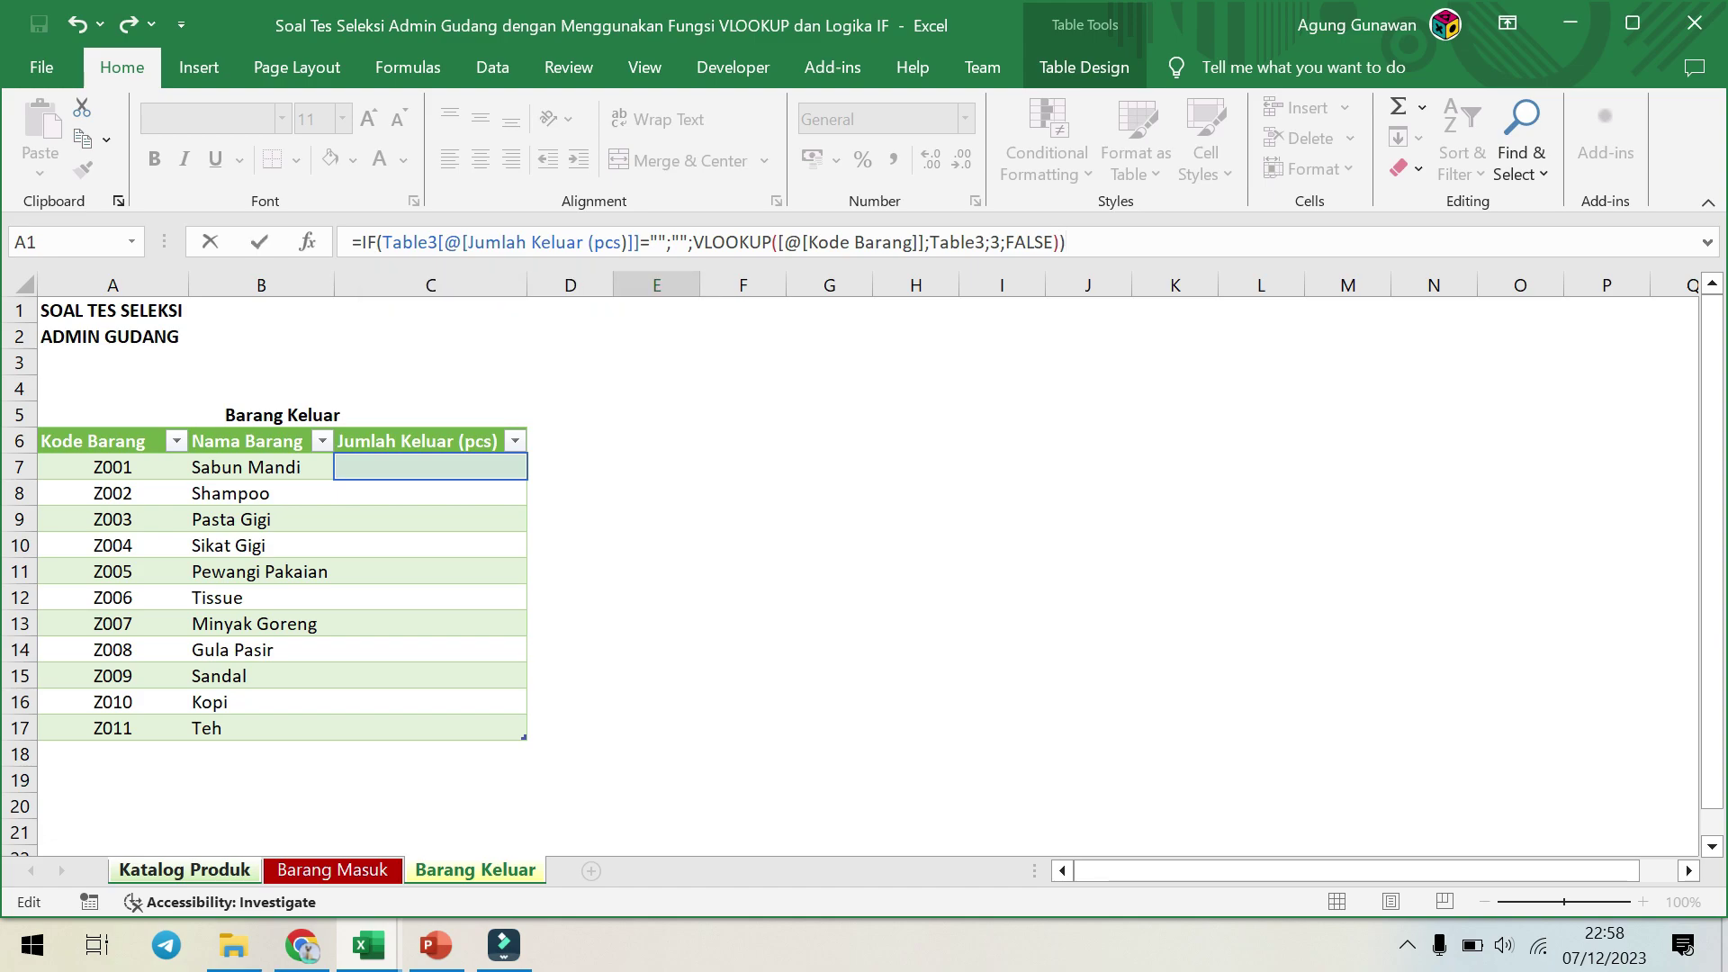
pyautogui.press('Return')
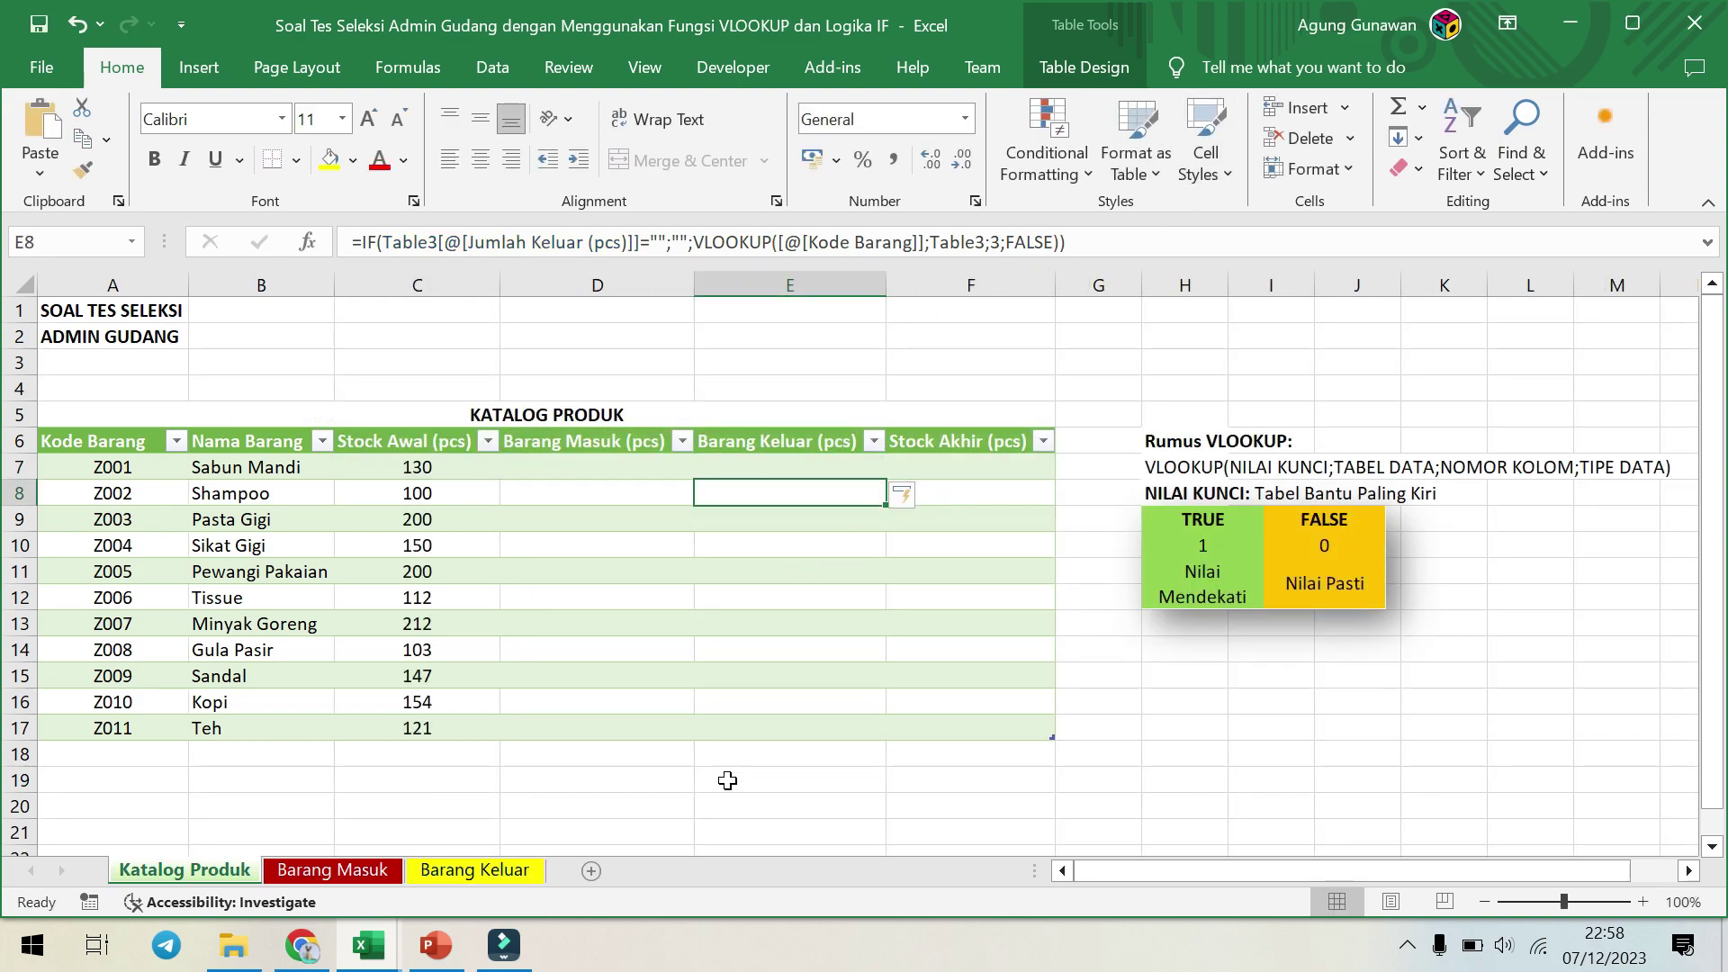
# Enter 88 as Jumlah Masuk for Sabun Mandi in the Barang Masuk sheet and fill it down to C17.
pyautogui.click(358, 873)
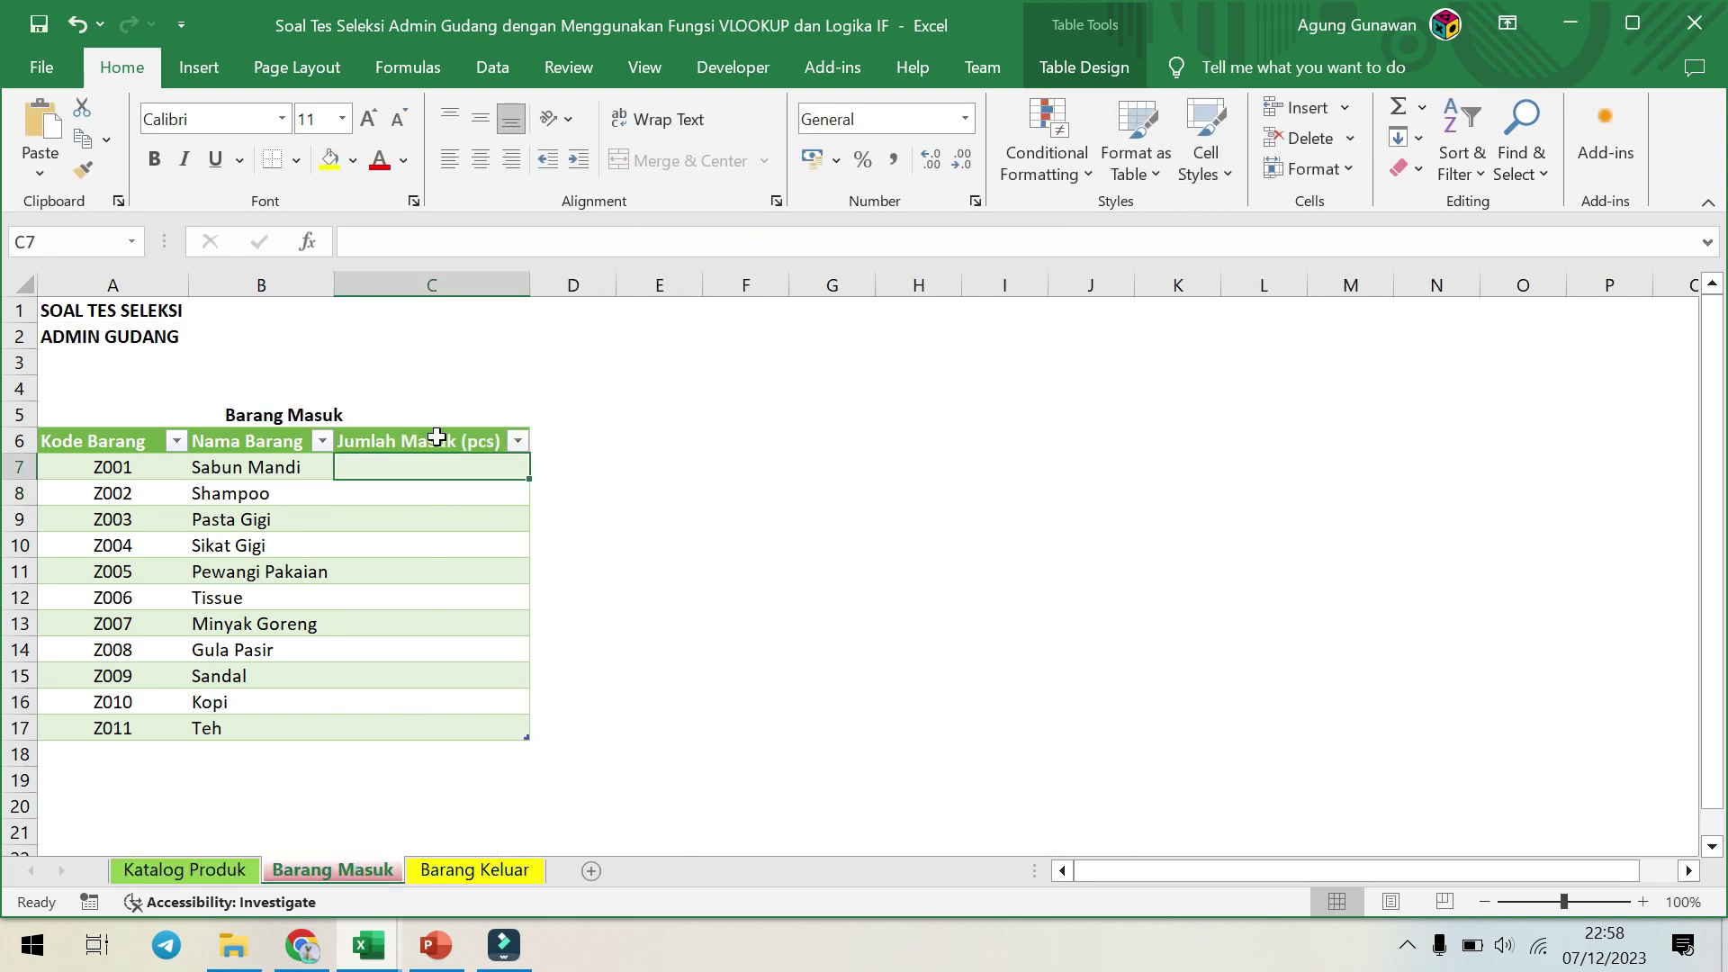
pyautogui.write('88')
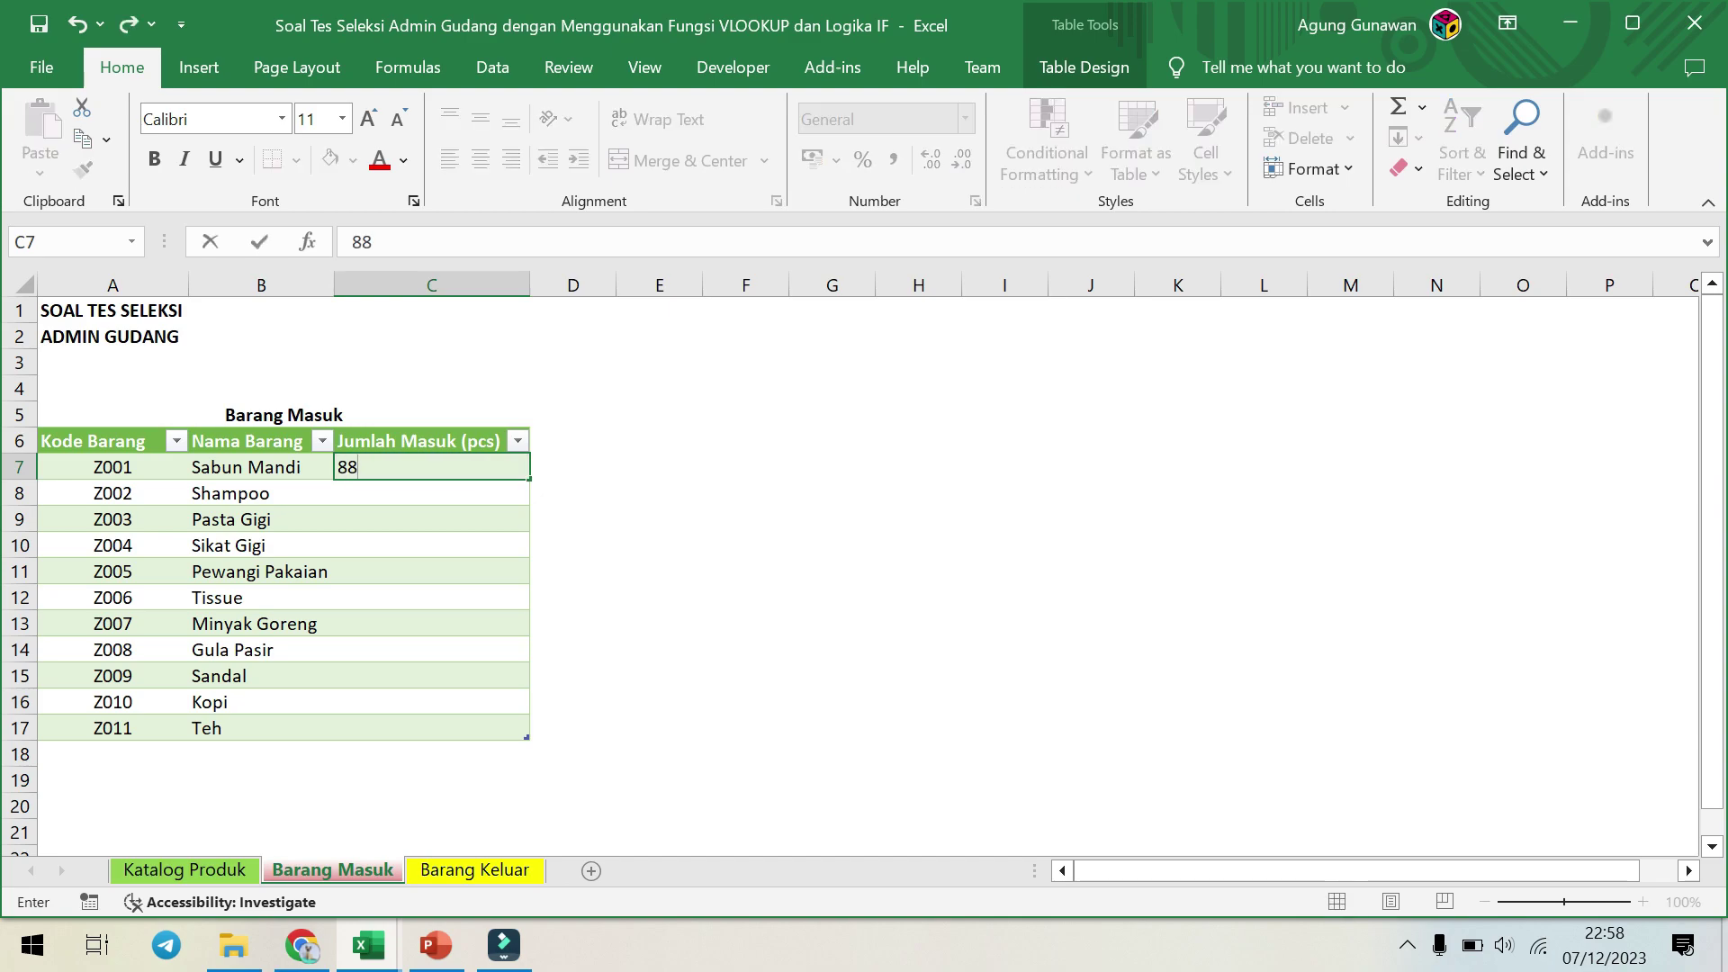
pyautogui.press('Return')
pyautogui.click(483, 470)
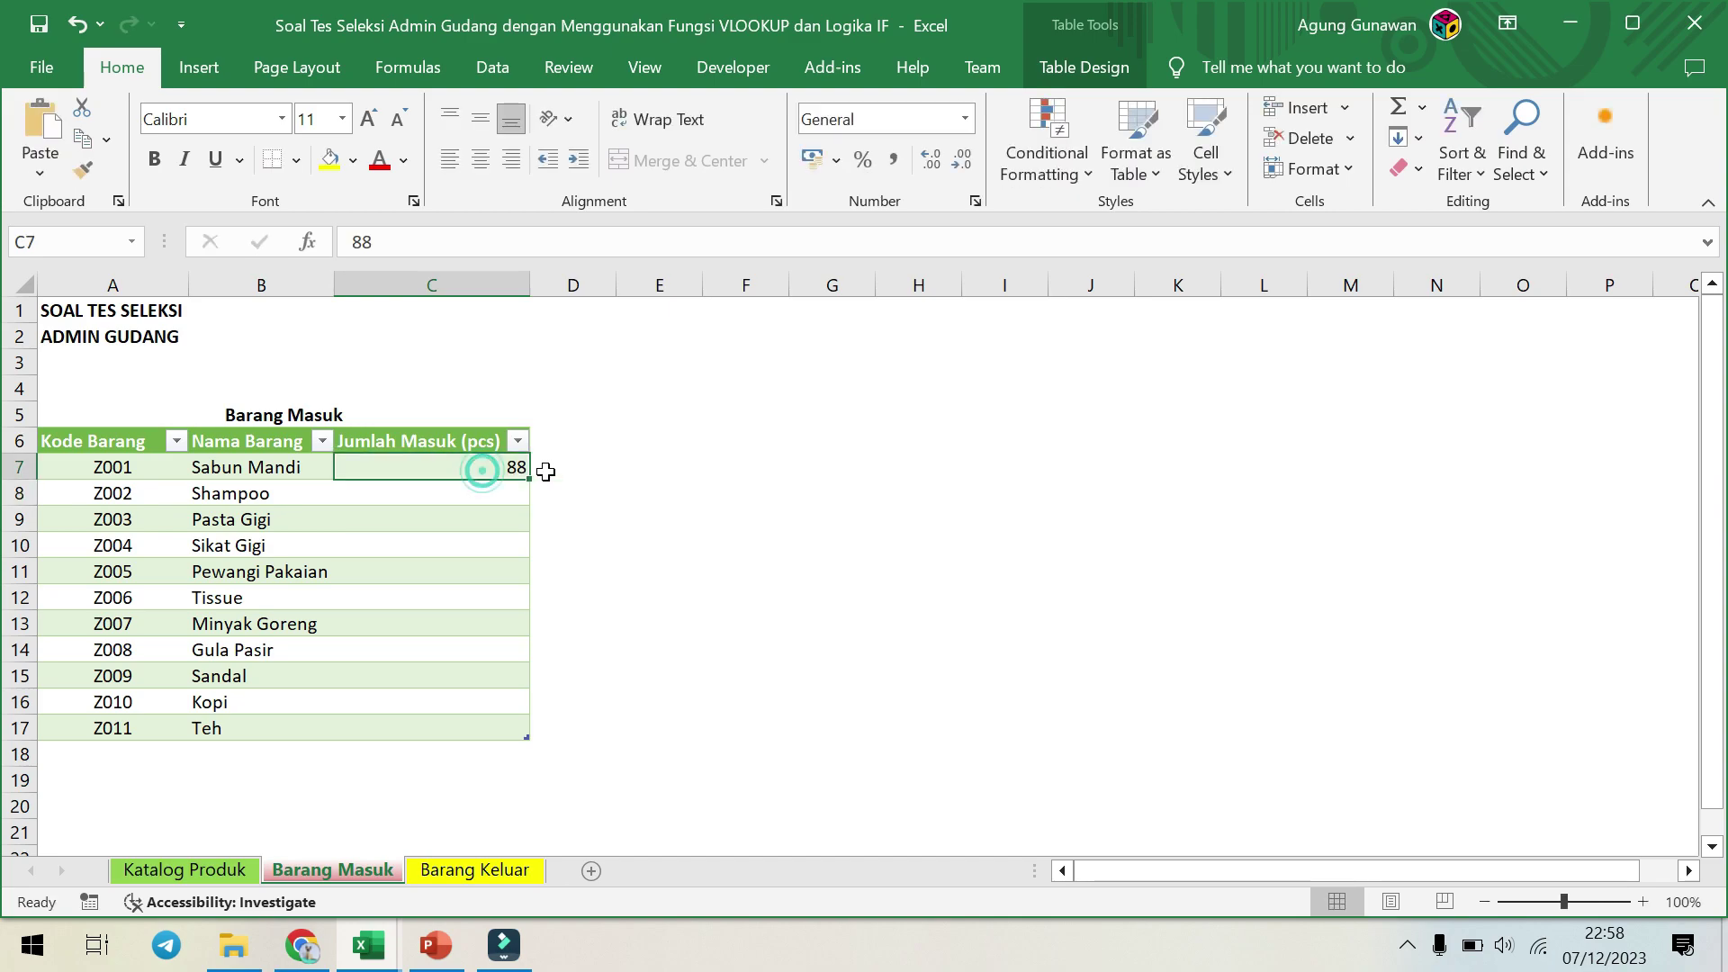
pyautogui.moveTo(529, 477); pyautogui.dragTo(587, 726)
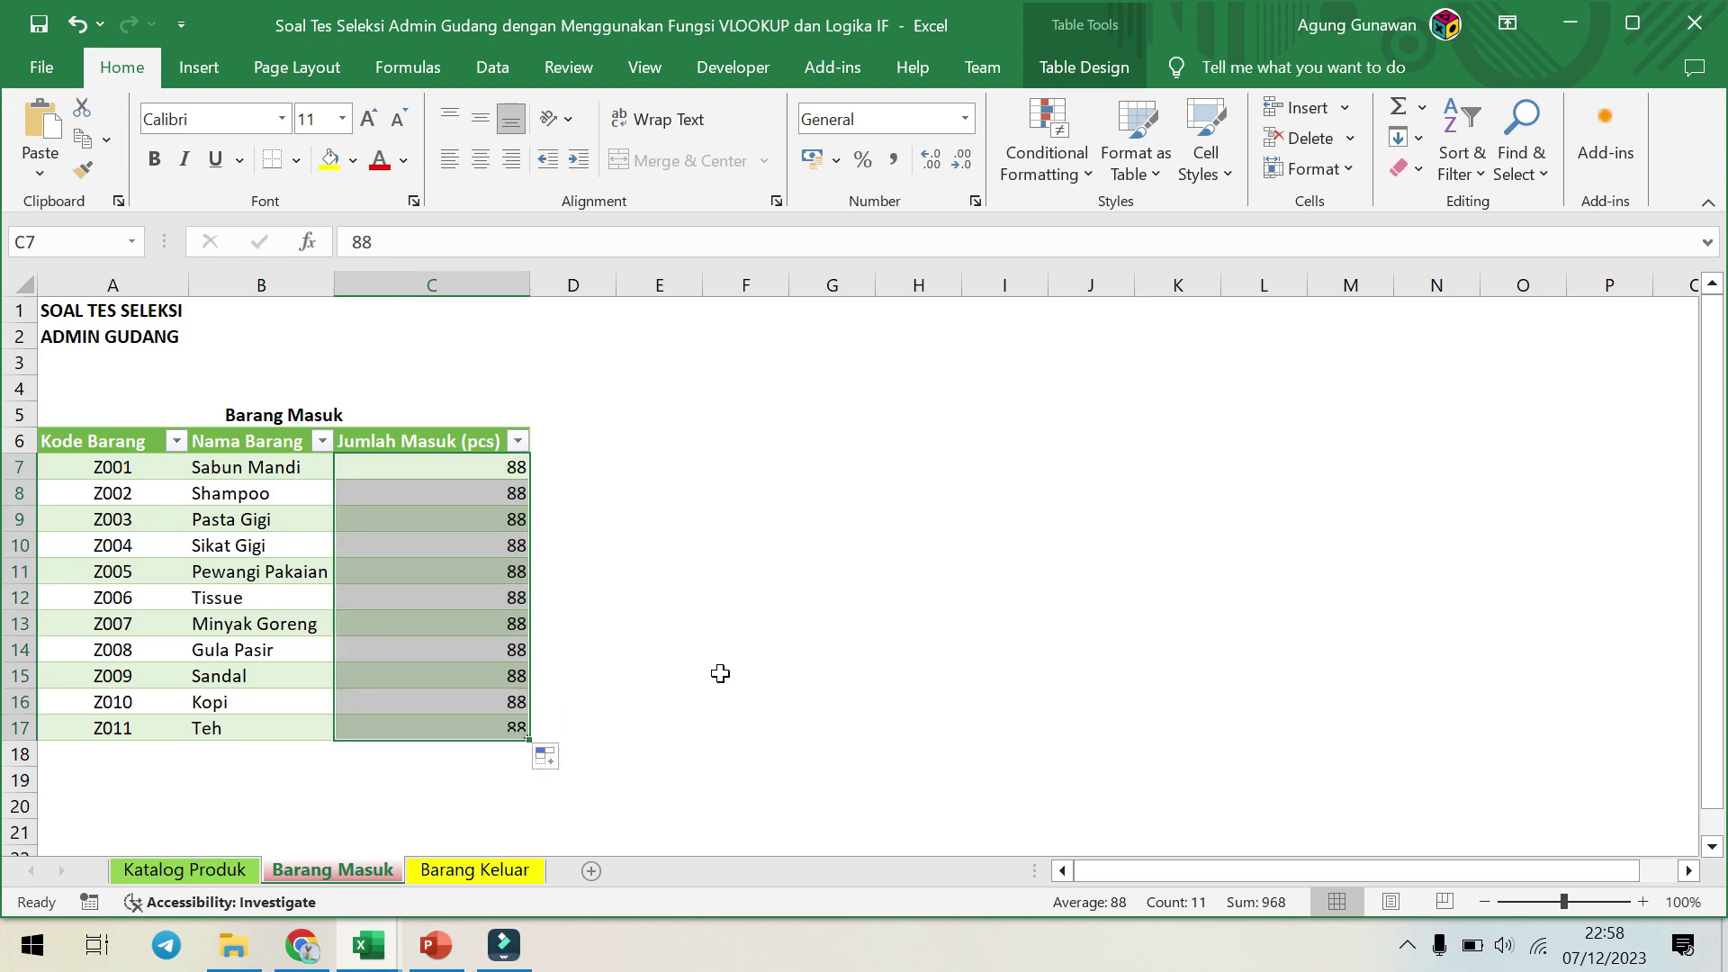
# Enter 77 as Jumlah Keluar for Sabun Mandi in the Barang Keluar sheet and fill it down to C17.
pyautogui.click(464, 467)
pyautogui.write('77')
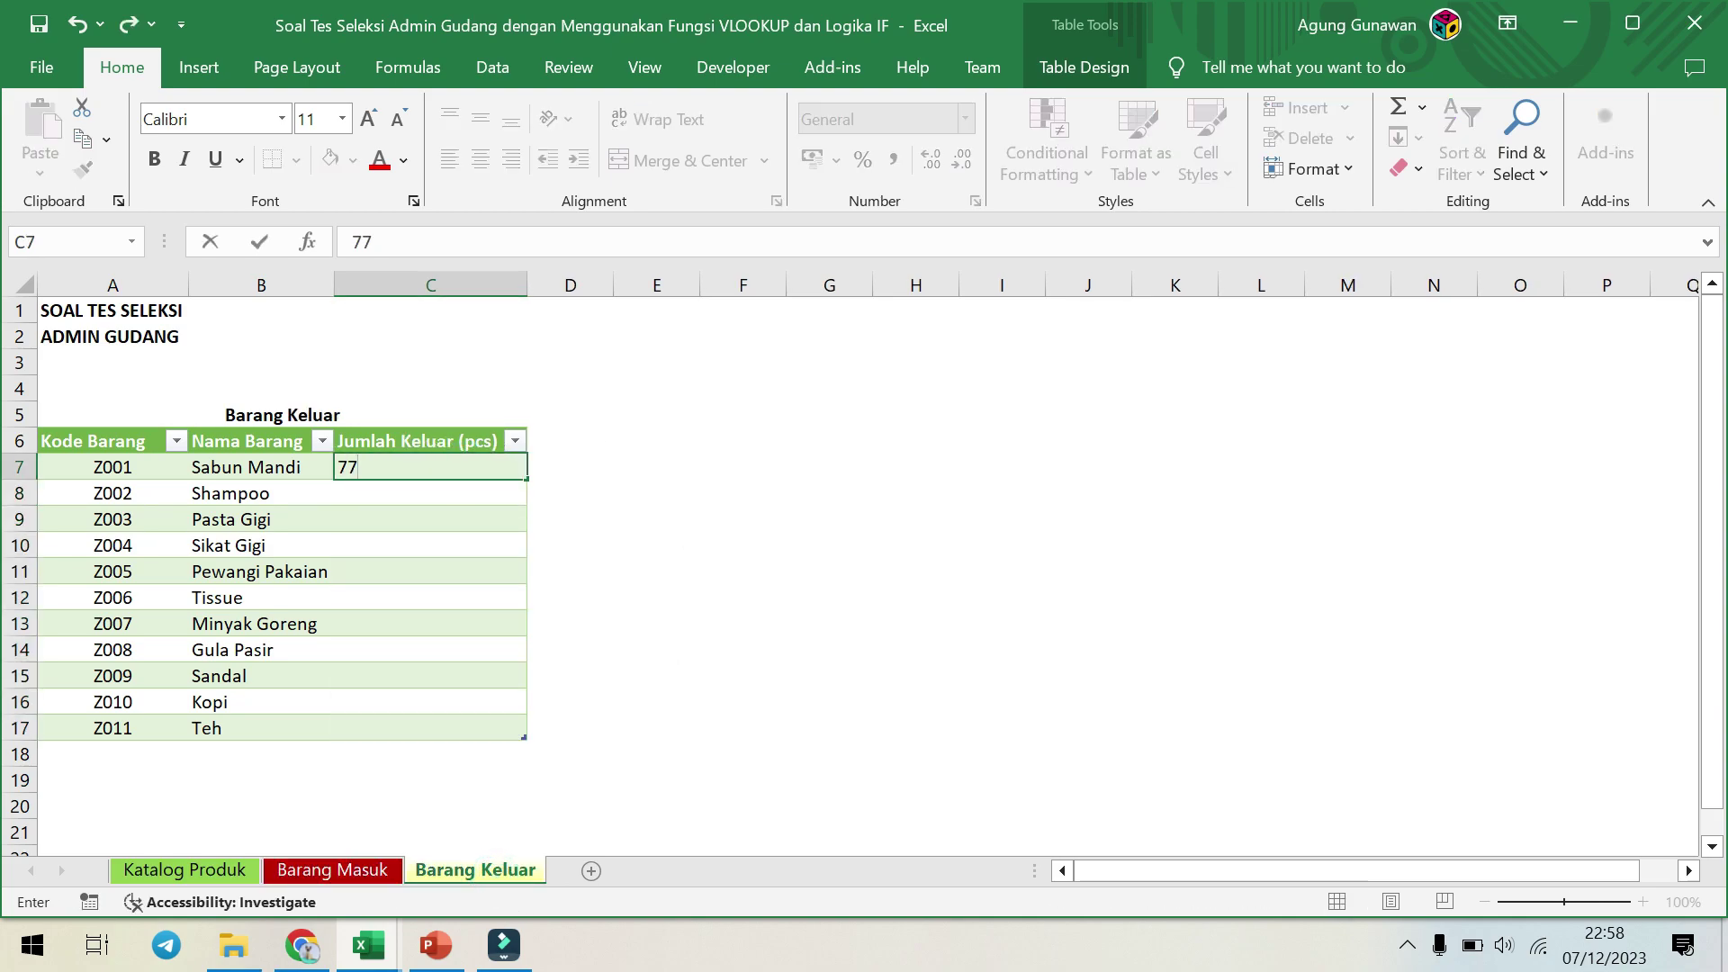
pyautogui.press('Return')
pyautogui.click(465, 464)
pyautogui.moveTo(525, 478); pyautogui.dragTo(523, 743)
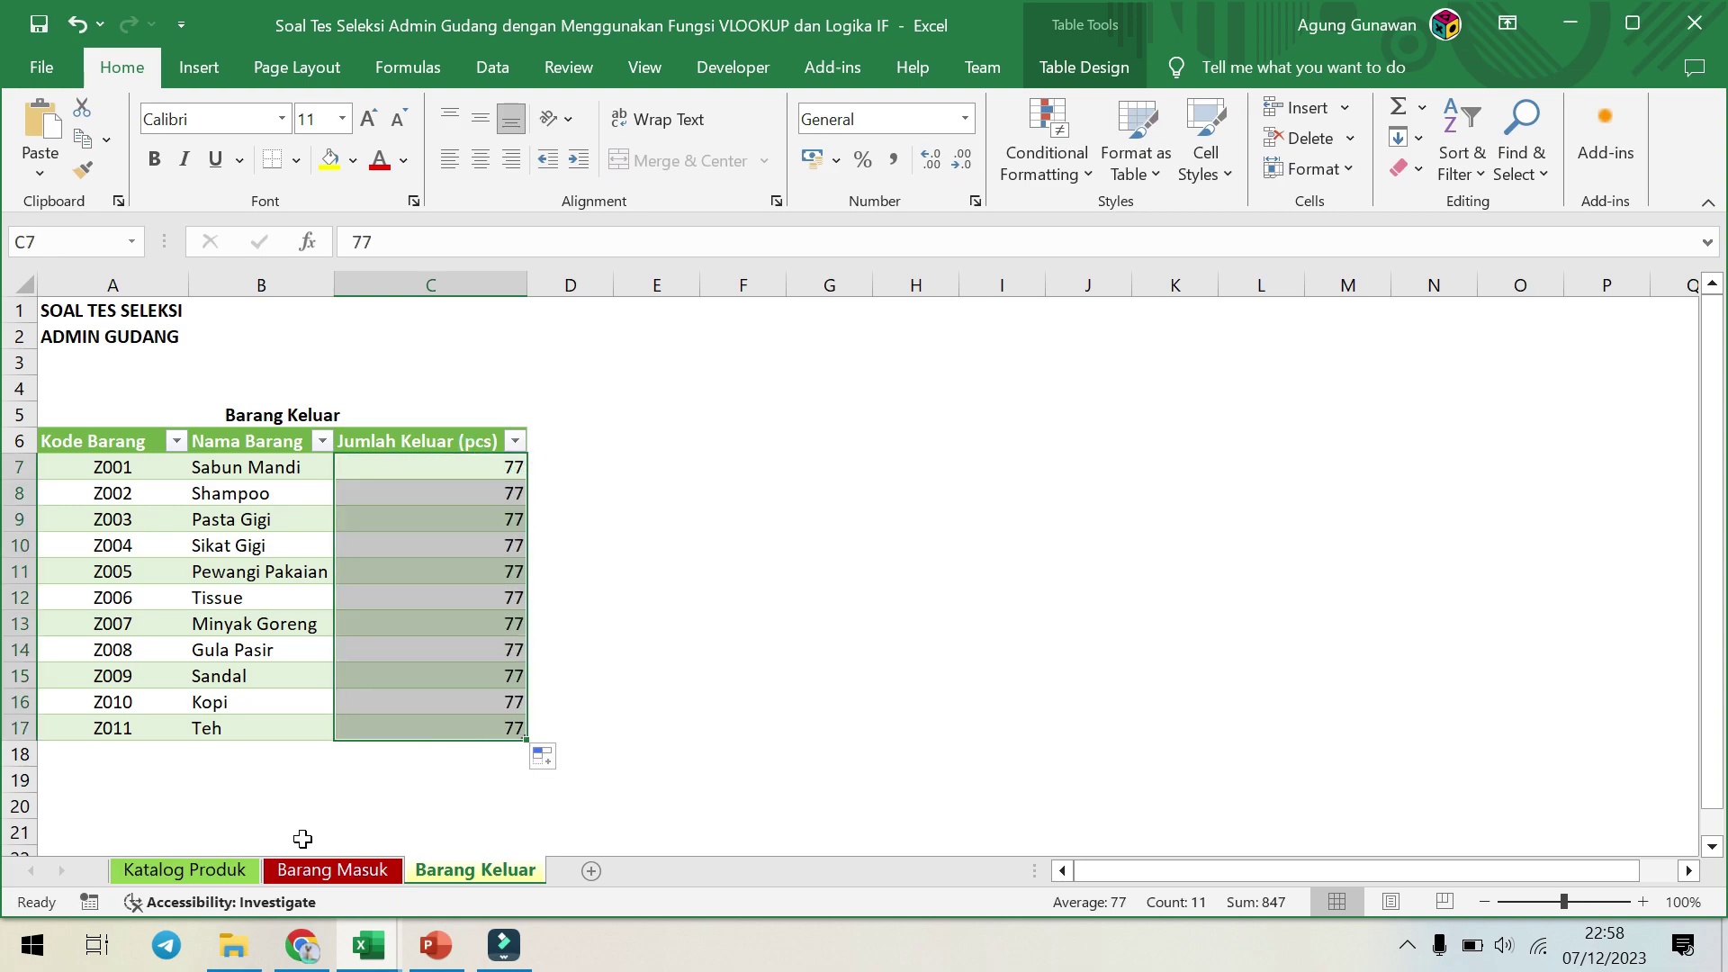
# Center the Barang Masuk and Barang Keluar values in D7:E17 of the Katalog Produk sheet horizontally.
pyautogui.click(175, 871)
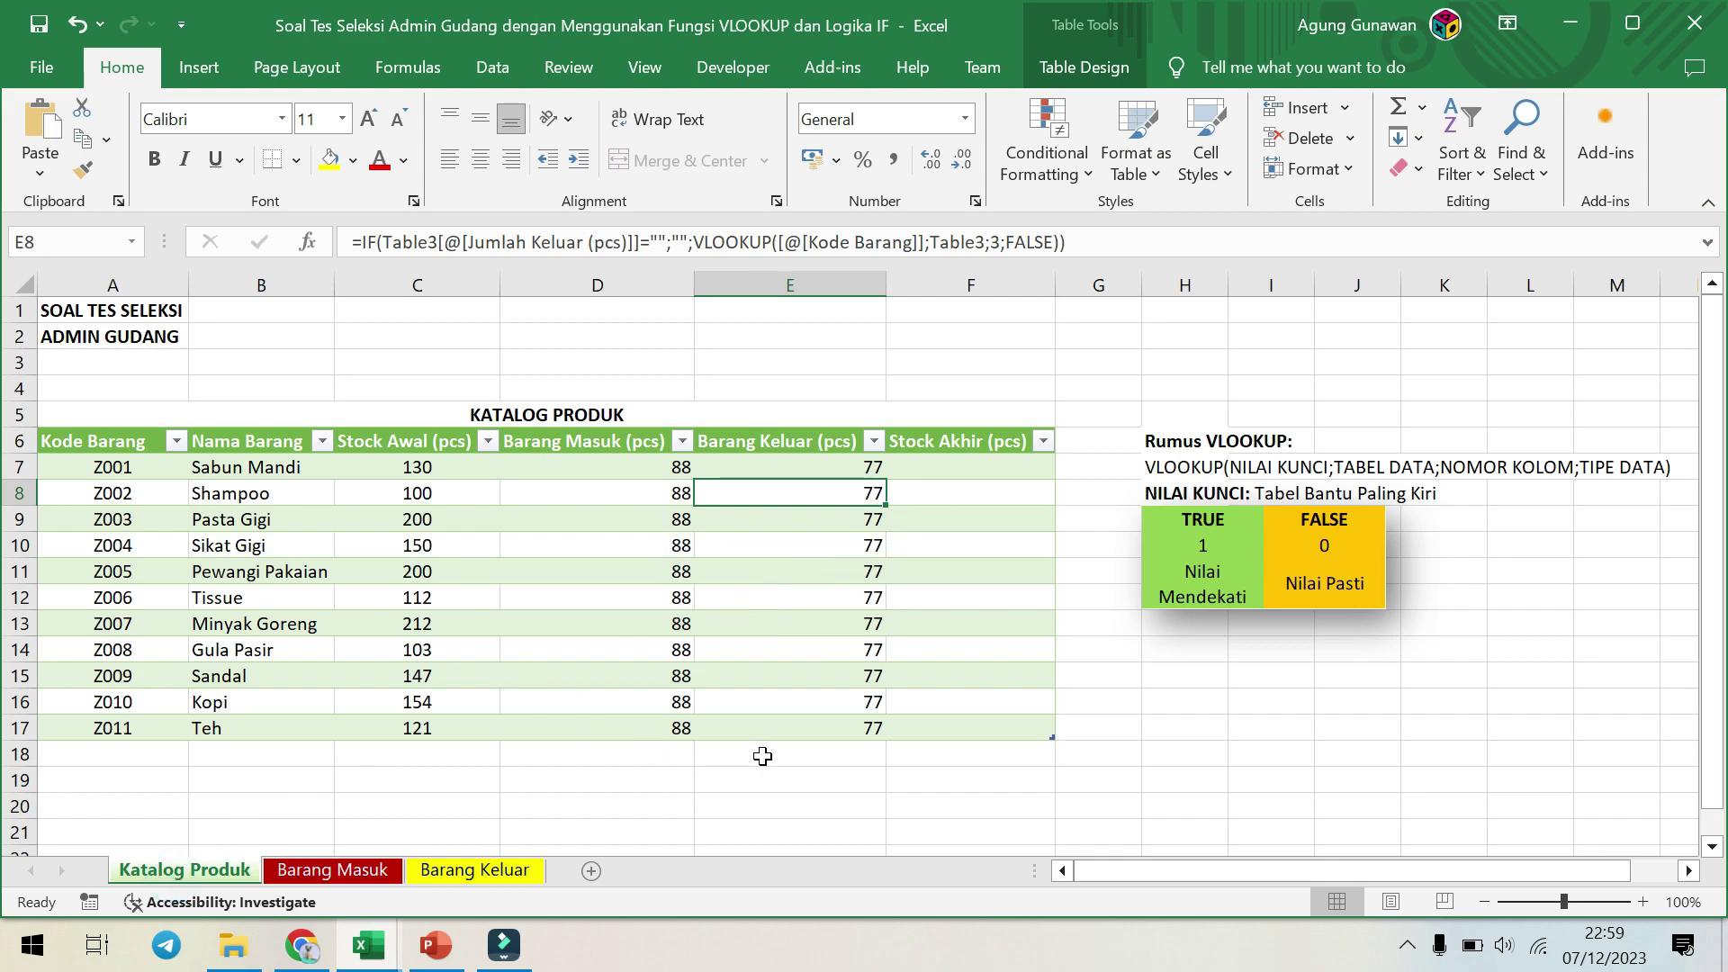
pyautogui.moveTo(589, 464); pyautogui.dragTo(791, 717)
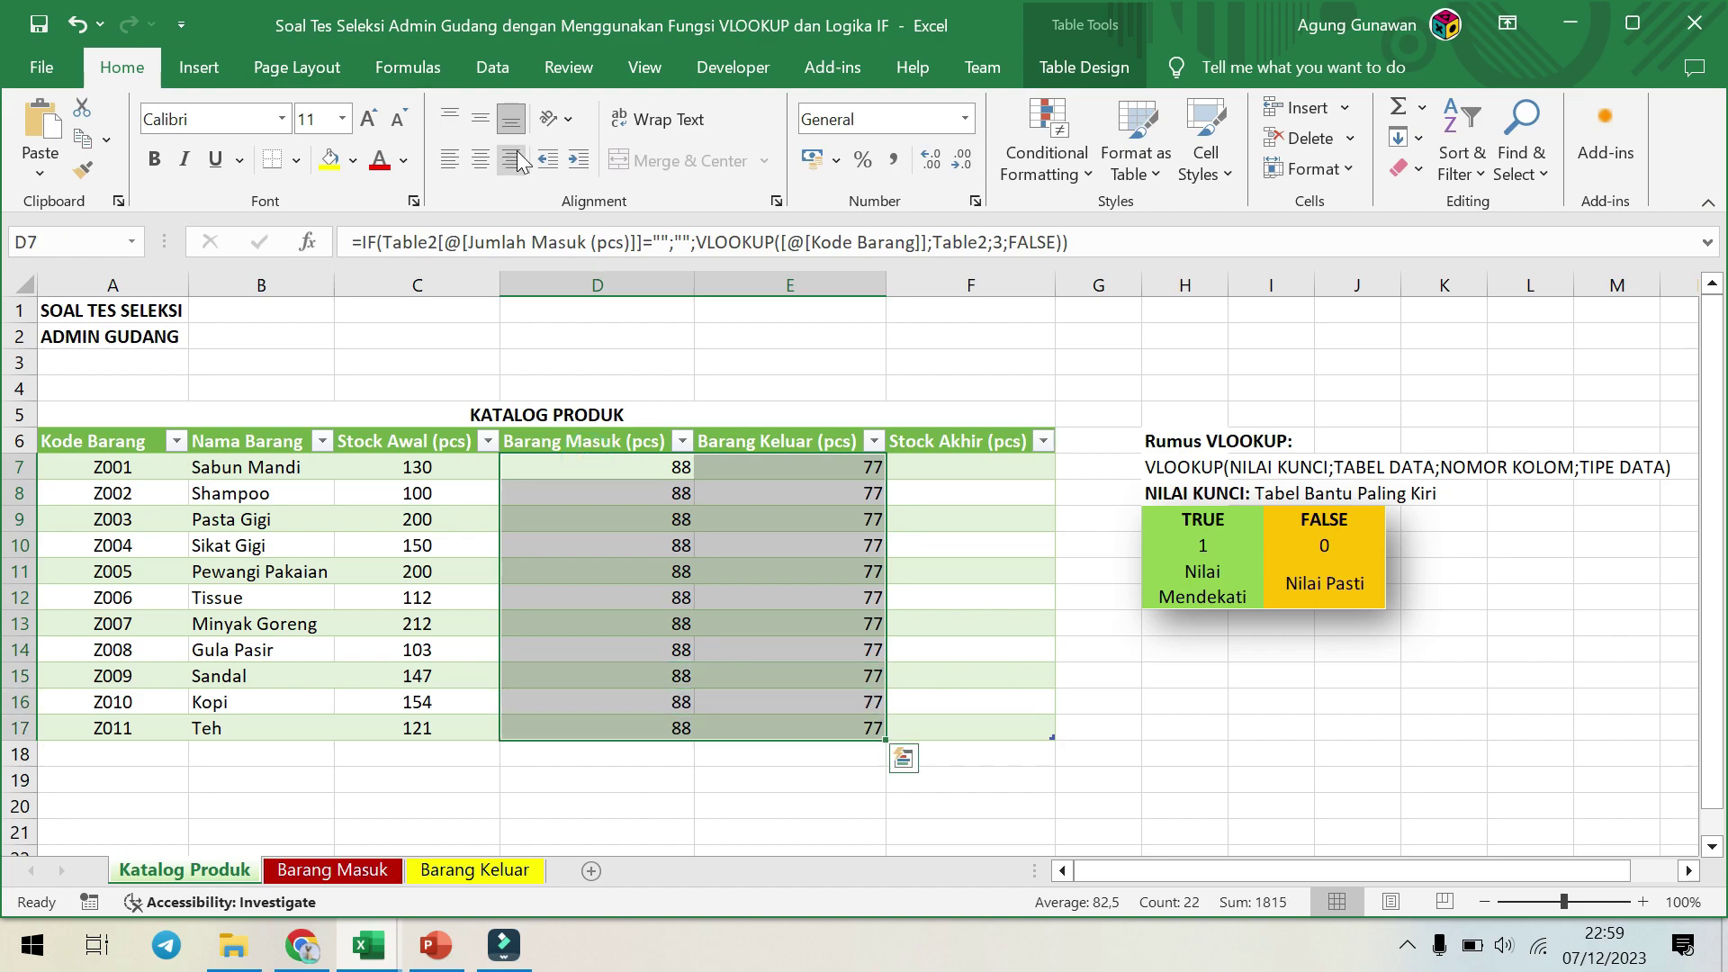
pyautogui.click(481, 160)
pyautogui.click(684, 823)
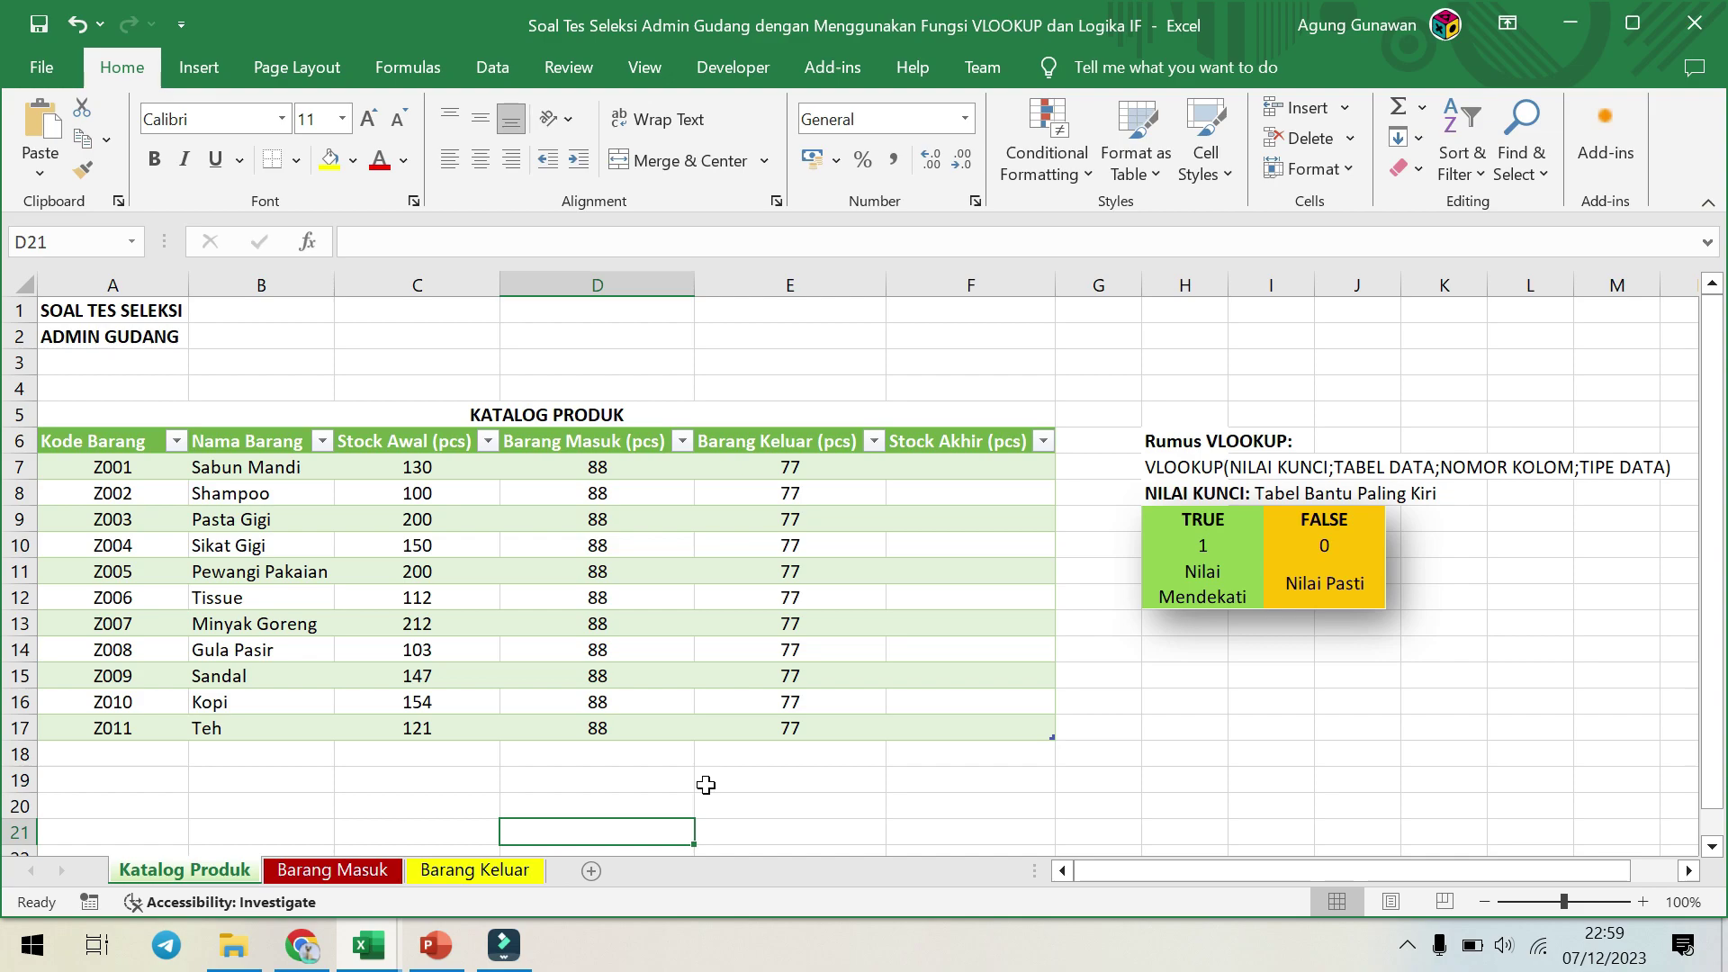
# Fill the Stock Akhir column from F7 with a formula adding Stock Awal and Barang Masuk and subtracting Barang Keluar.
pyautogui.click(945, 469)
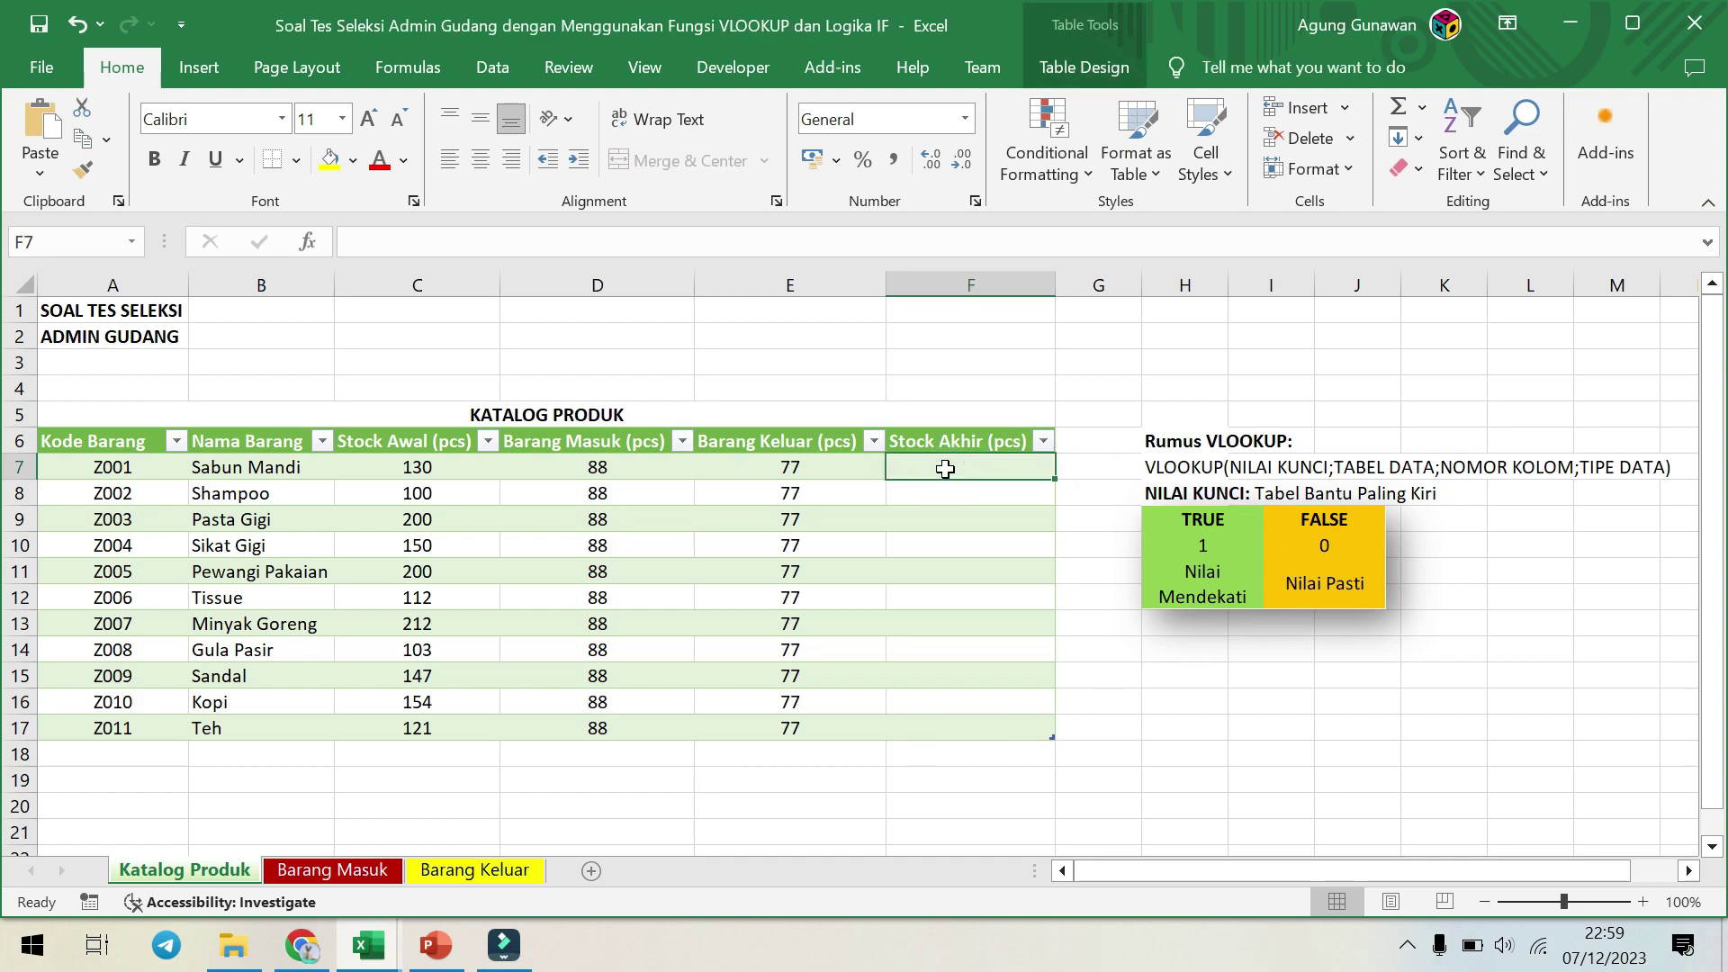
pyautogui.write('=')
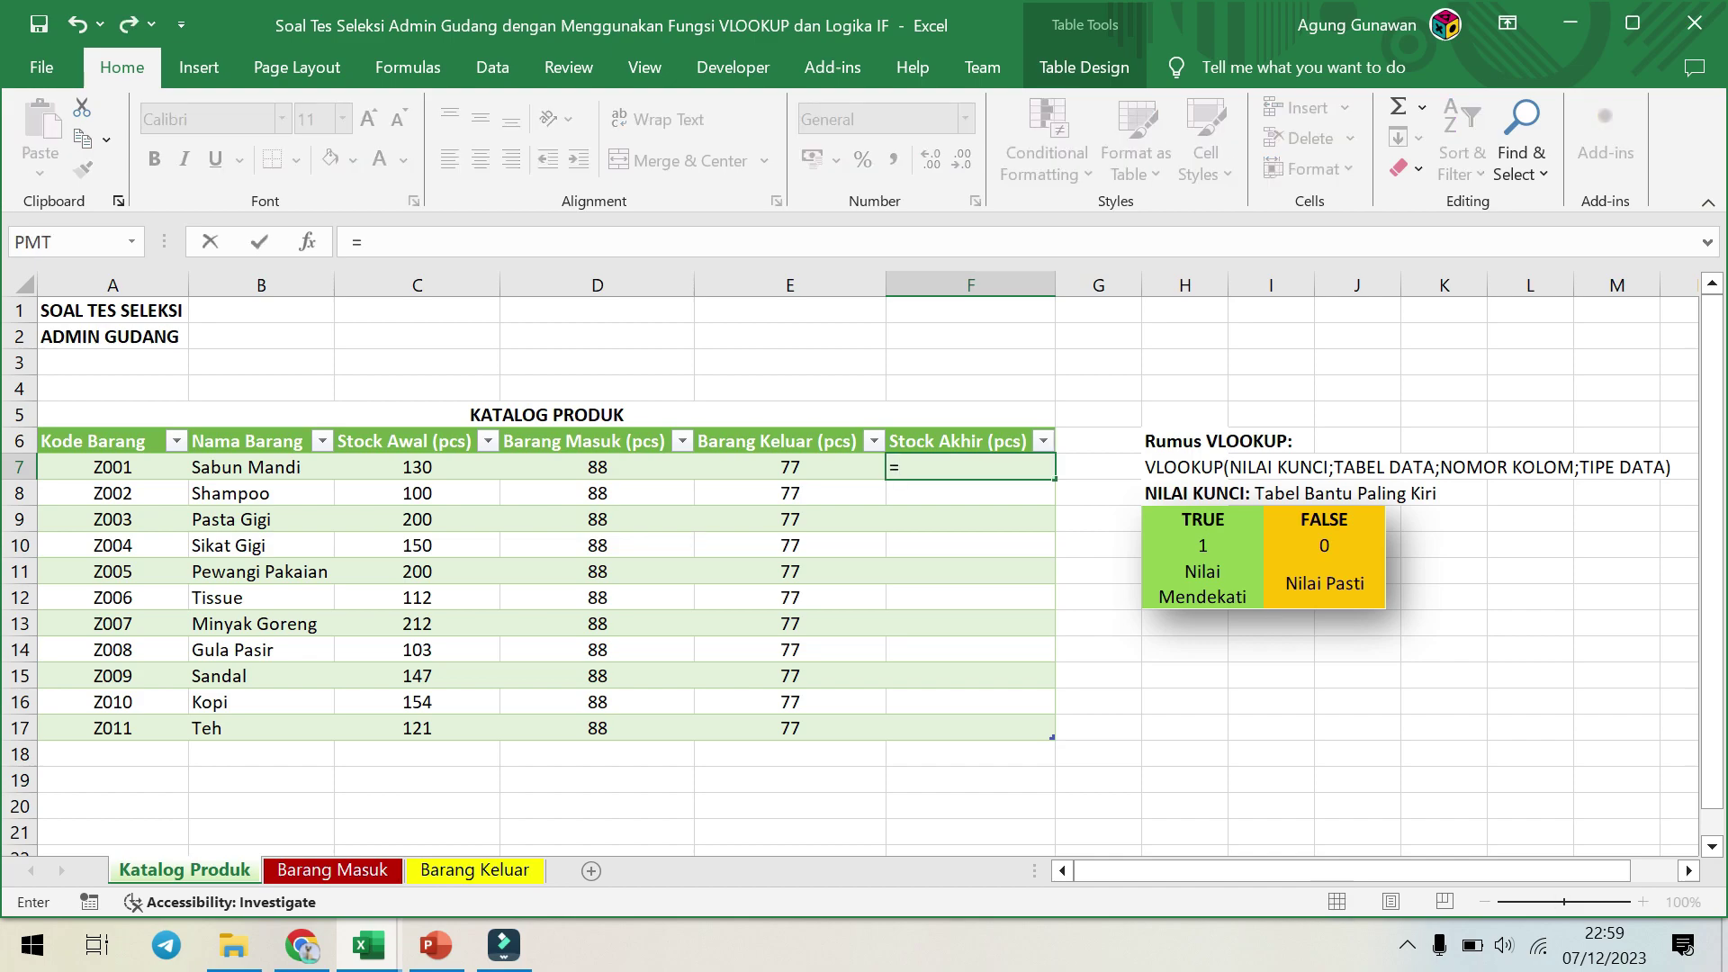
pyautogui.click(436, 464)
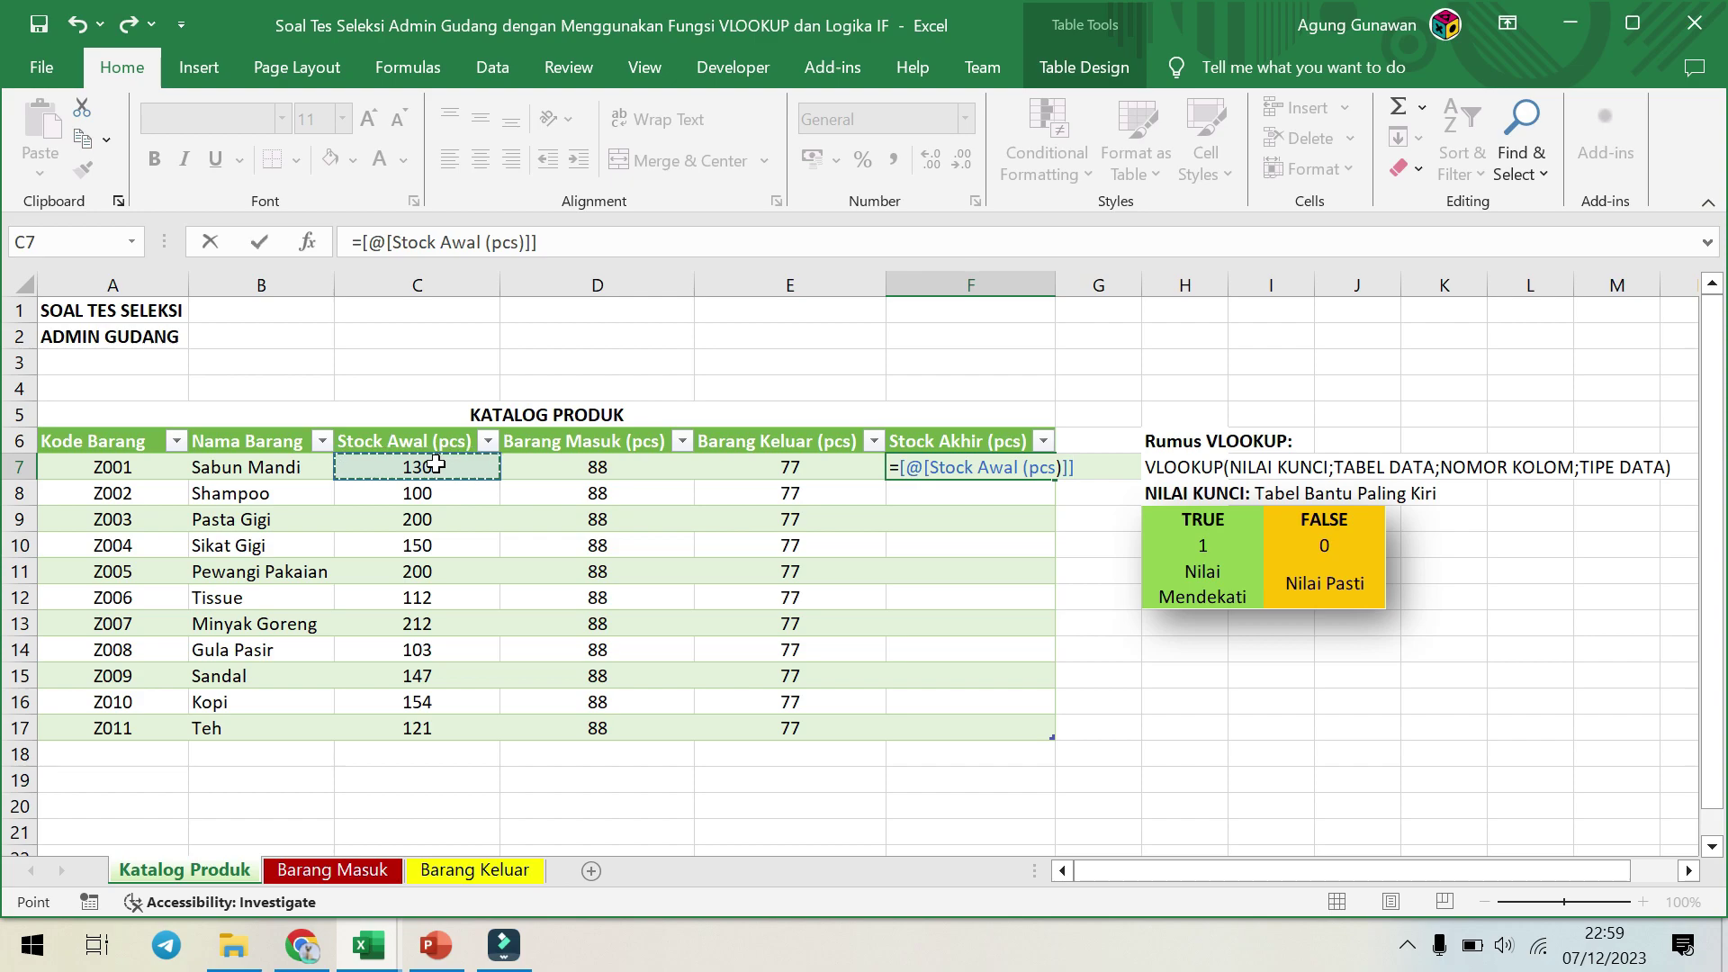
pyautogui.write('+')
pyautogui.click(543, 464)
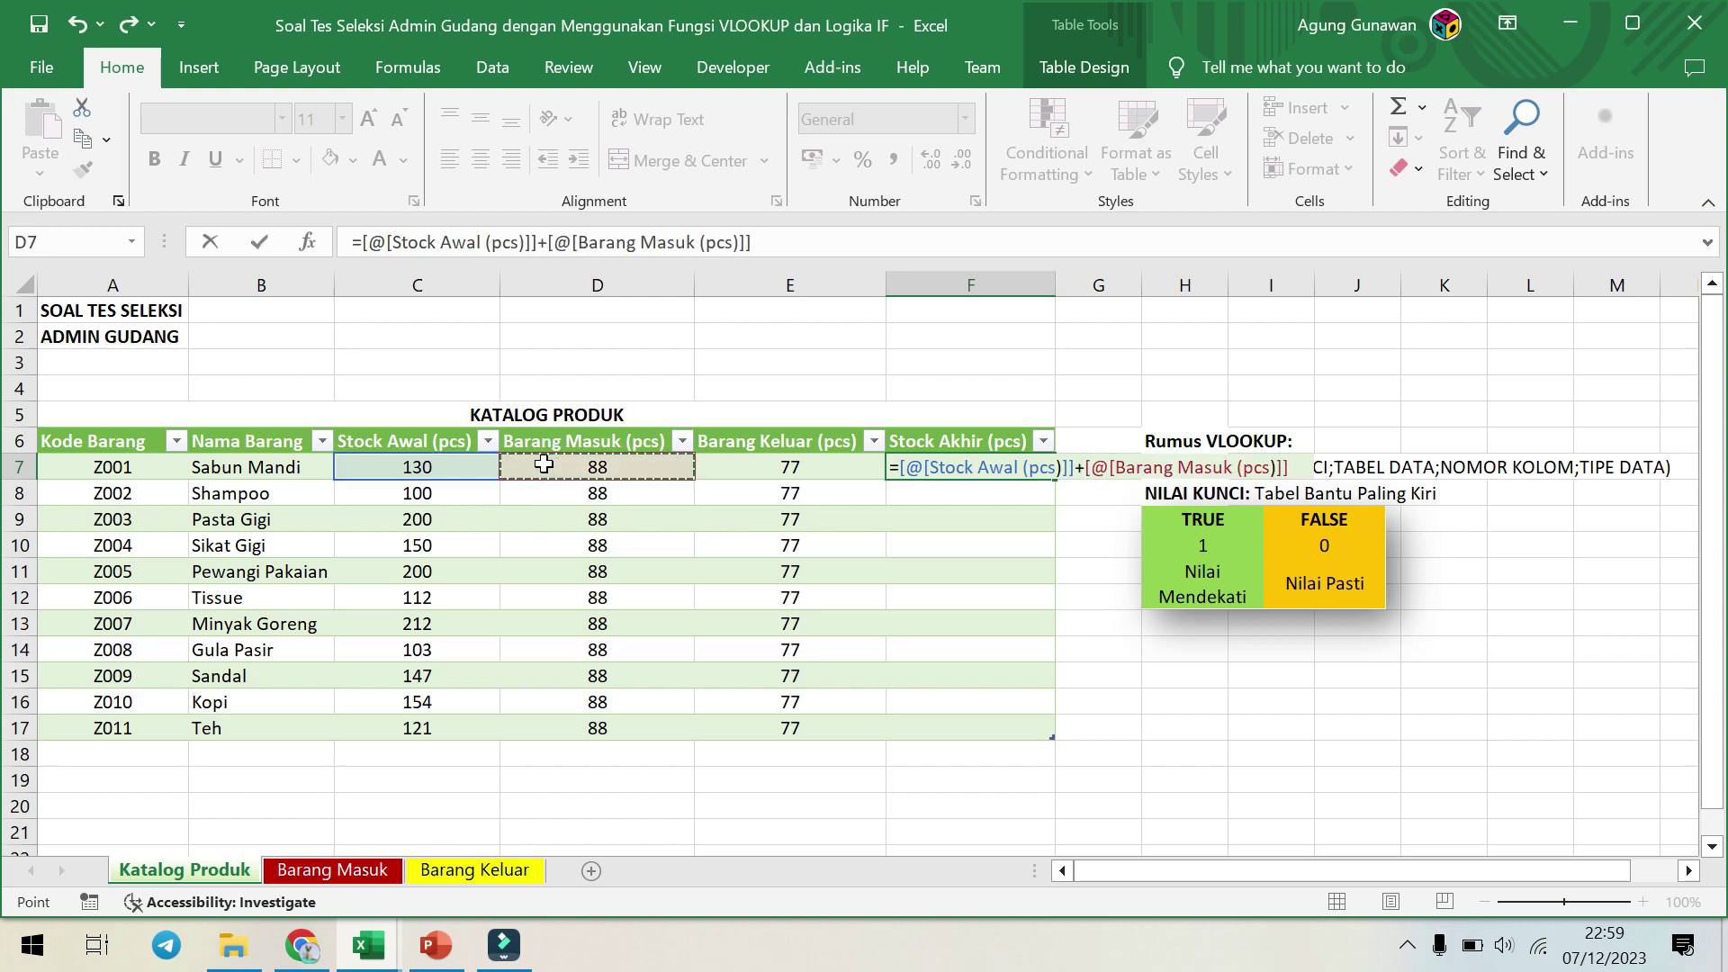
pyautogui.write('-')
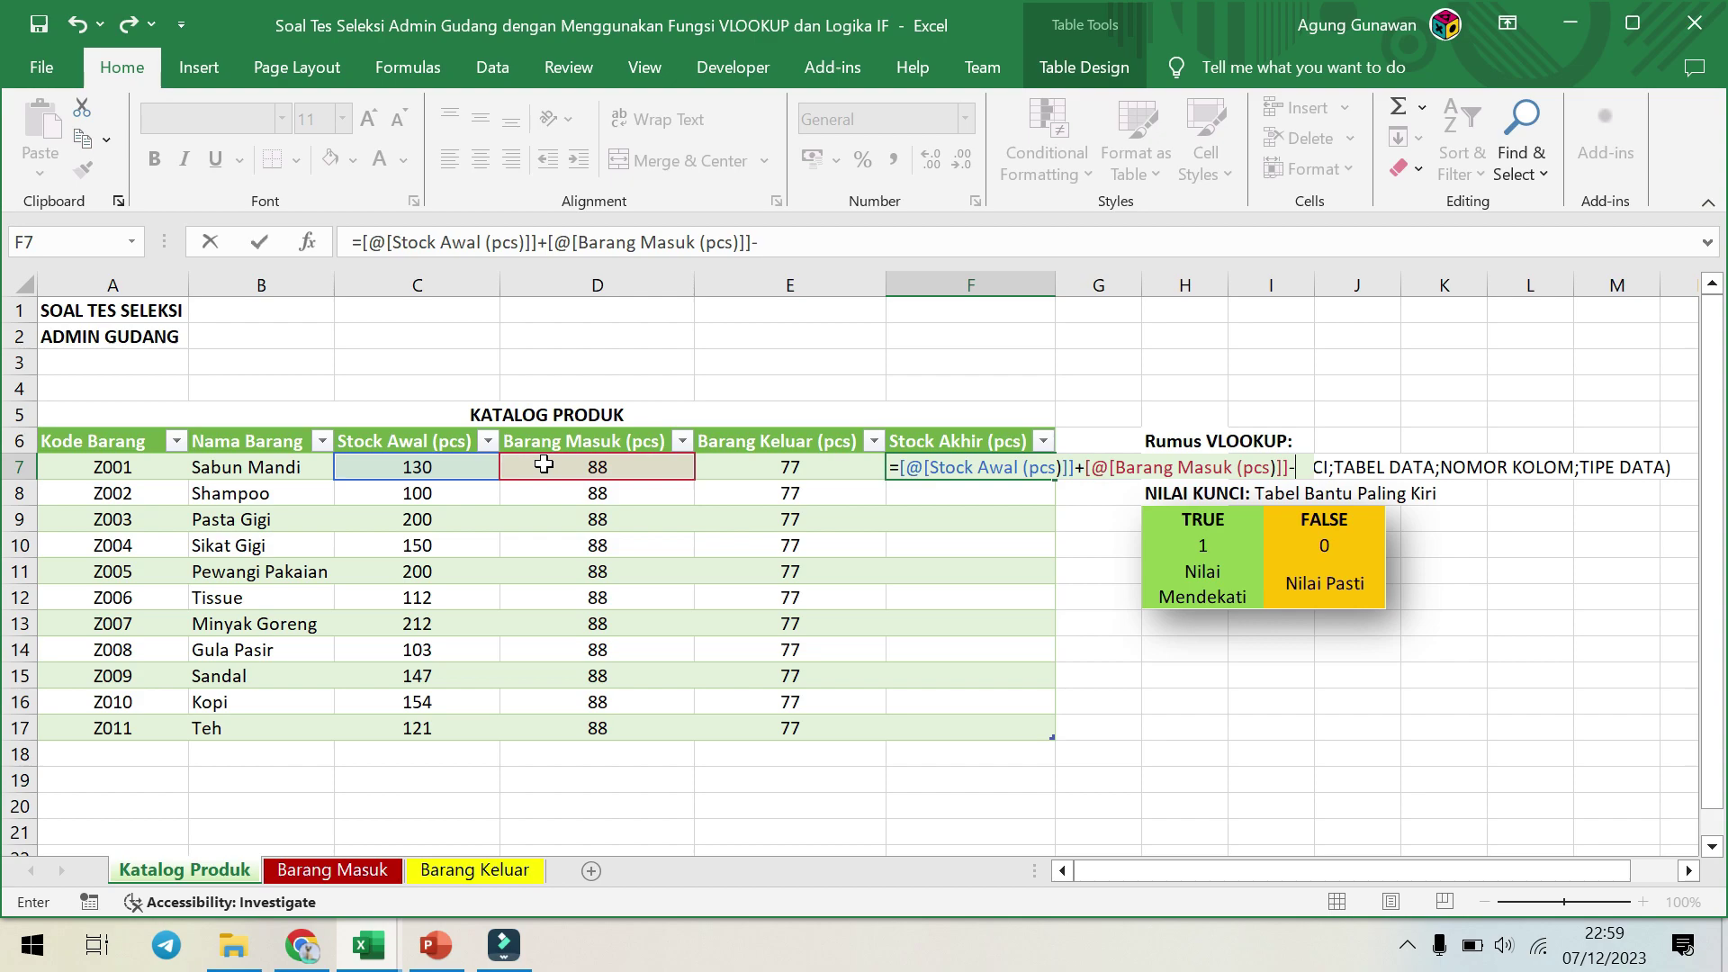
pyautogui.click(734, 465)
pyautogui.press('Return')
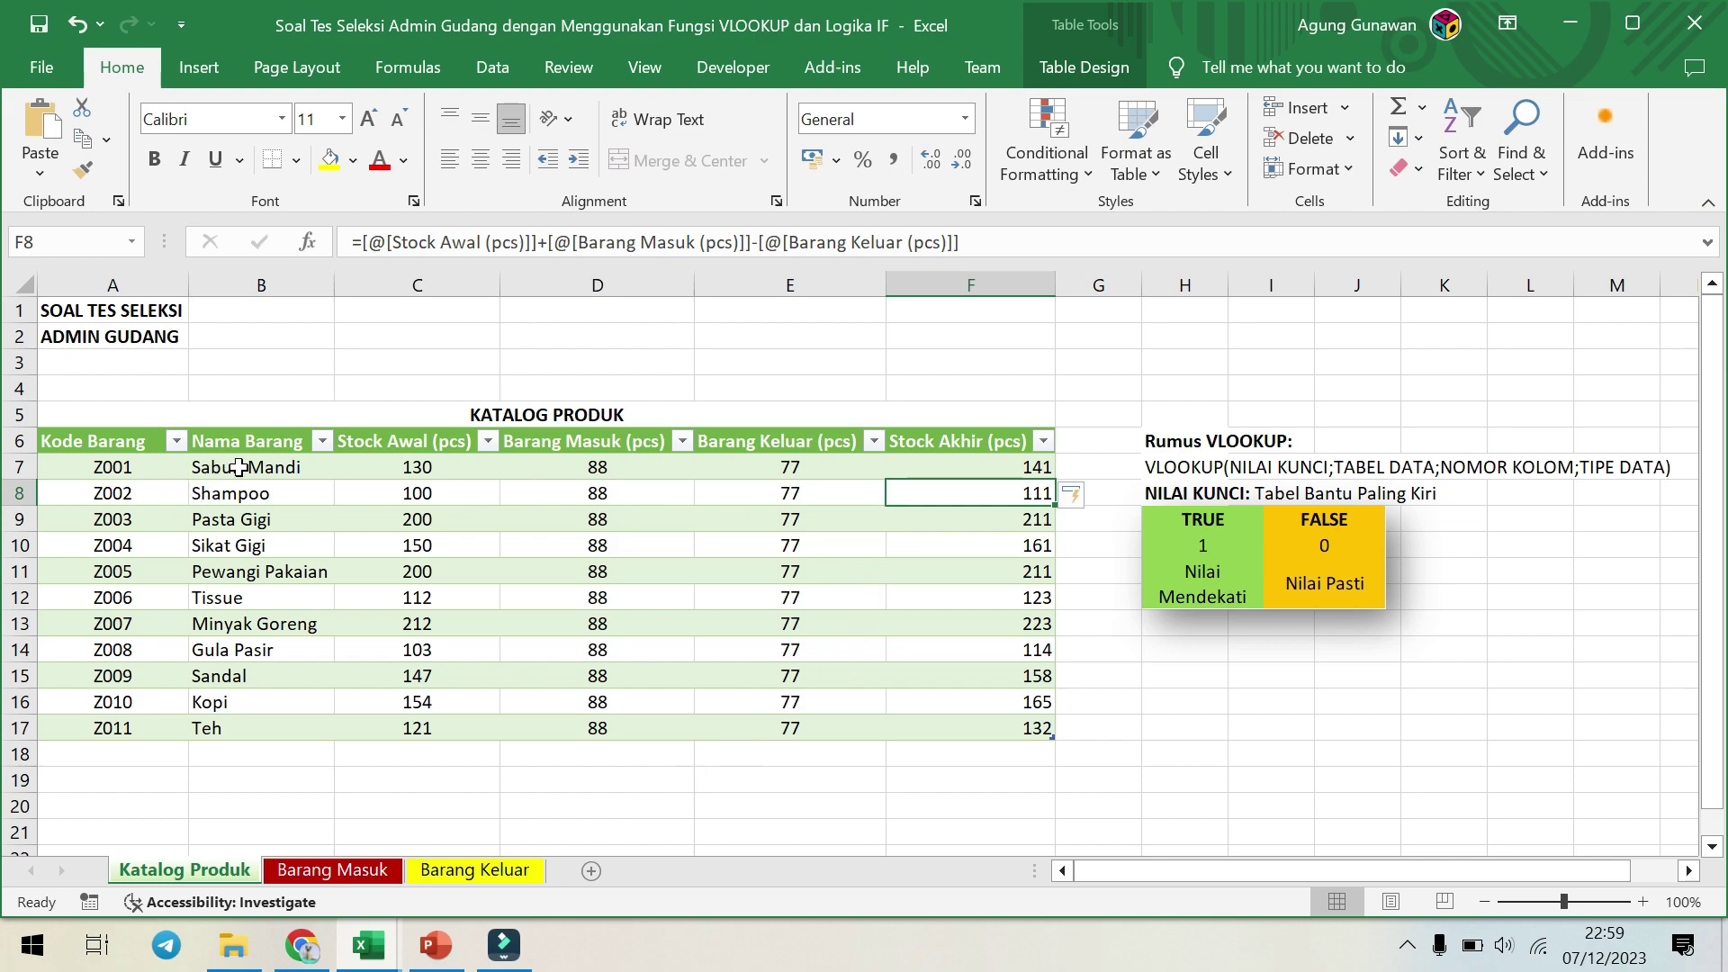
# Hide the gridlines on the Katalog Produk sheet.
pyautogui.click(388, 364)
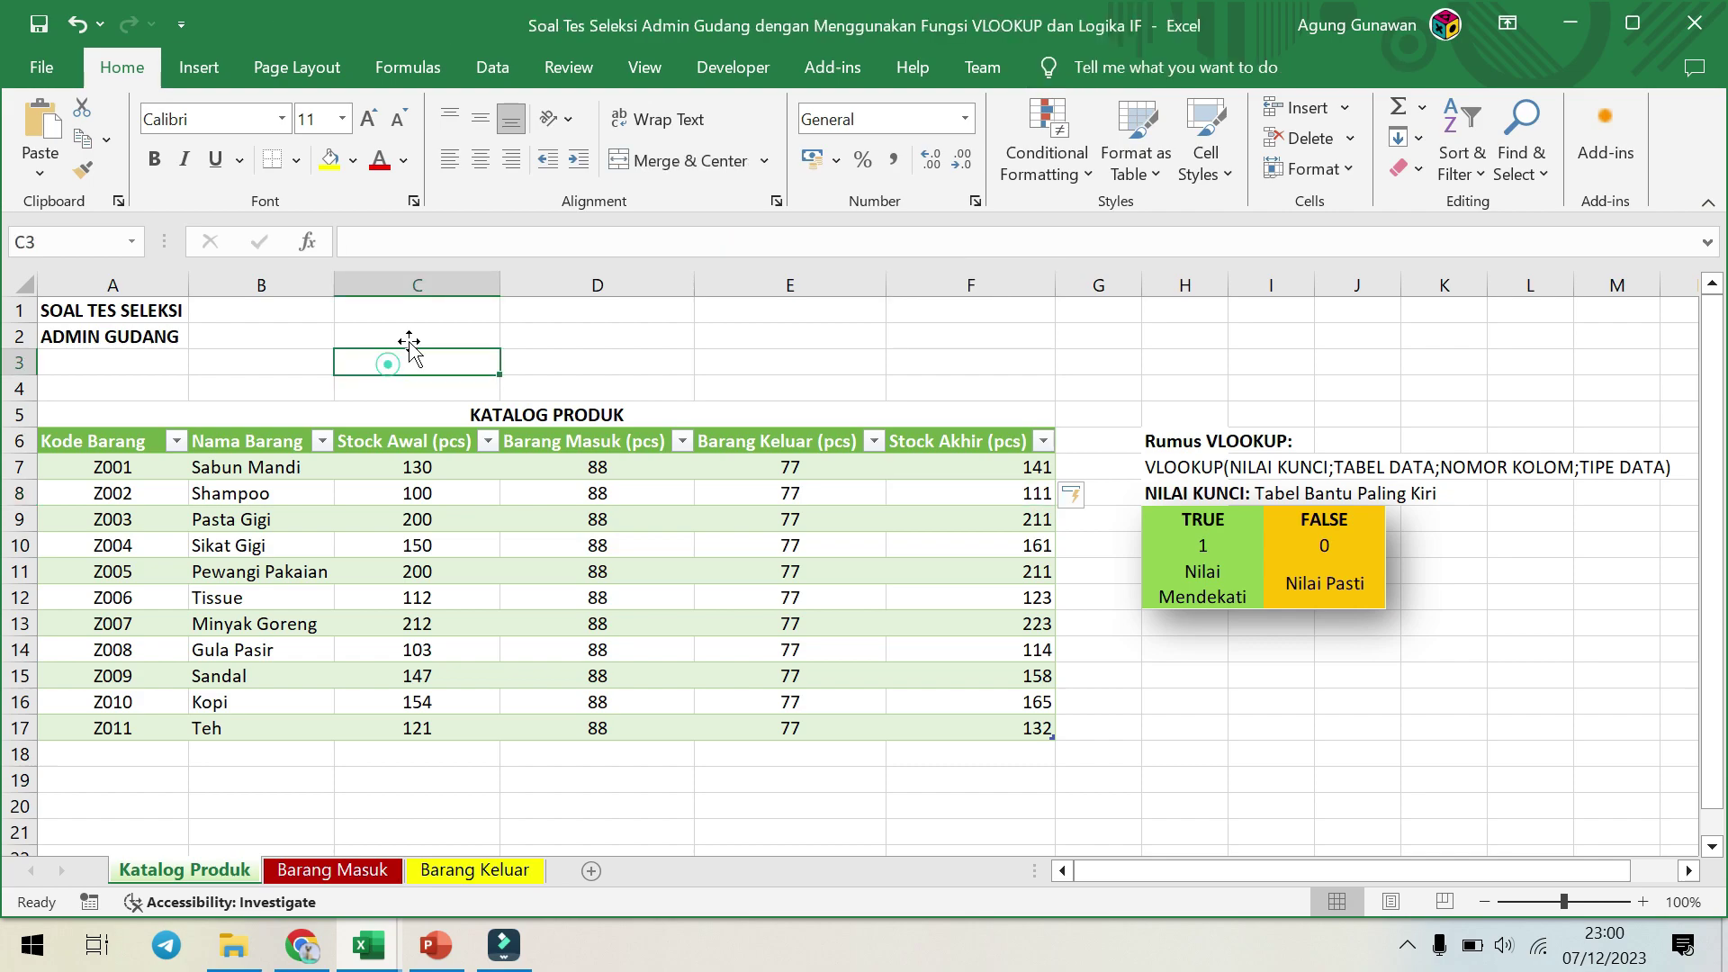
pyautogui.click(664, 68)
pyautogui.click(319, 142)
pyautogui.click(609, 355)
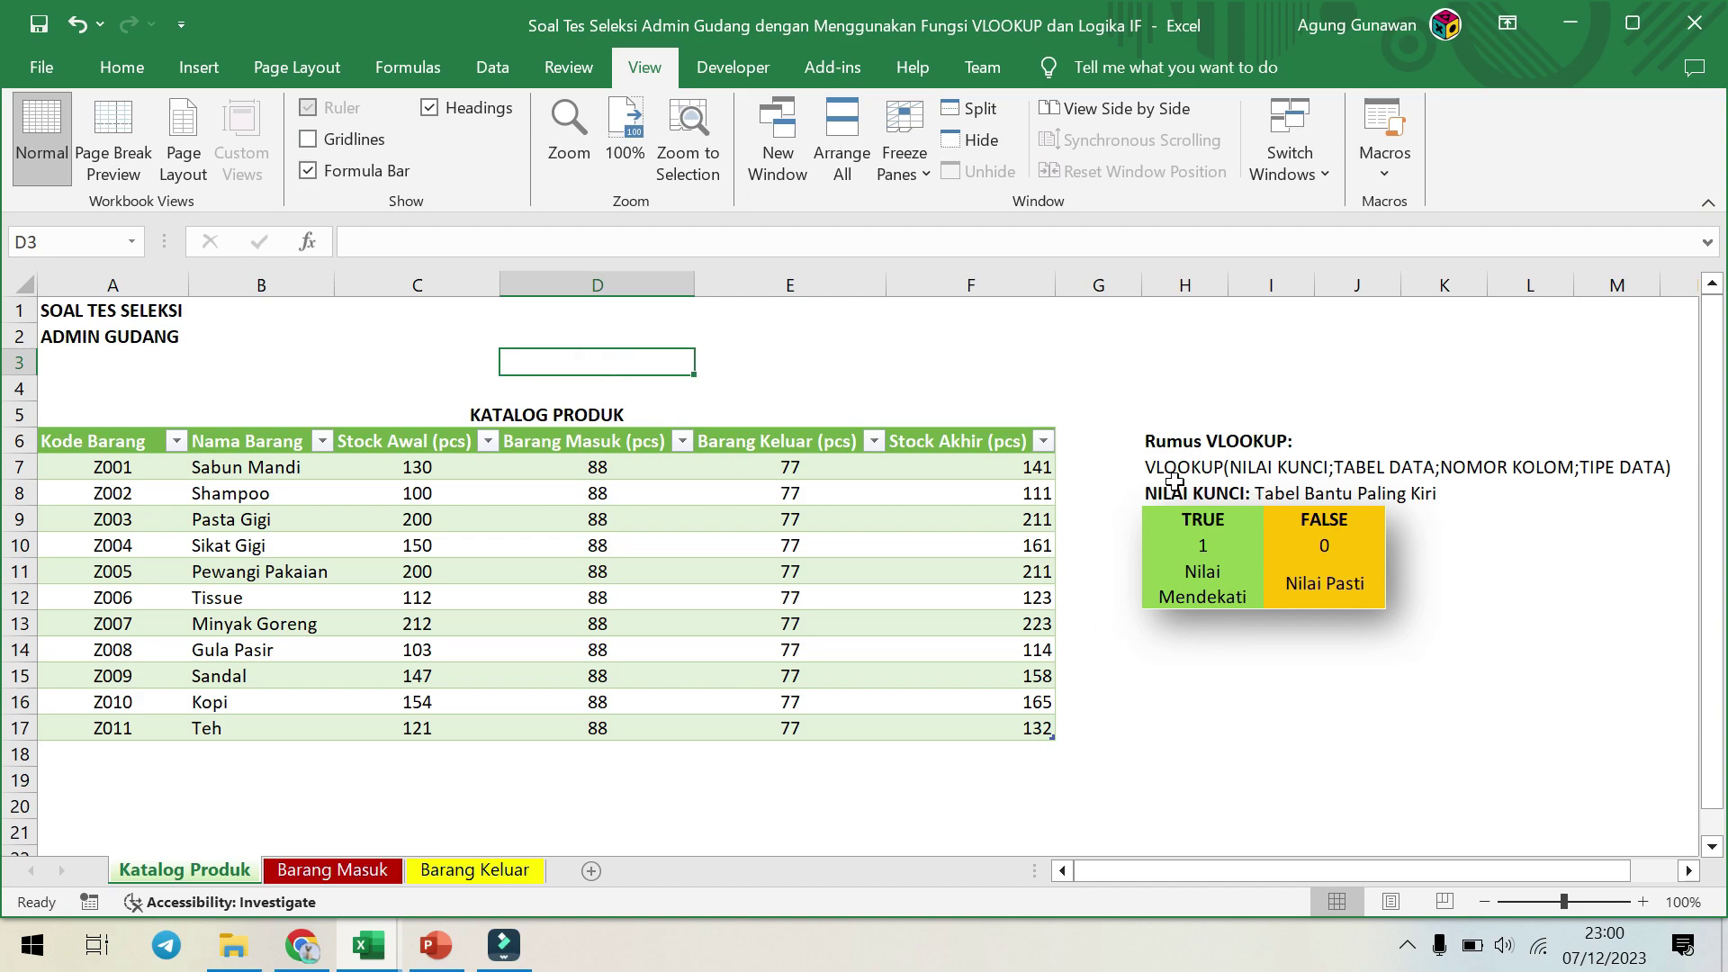
# Review the Barang Masuk and Barang Keluar sheets and return to the Katalog Produk sheet.
pyautogui.click(337, 871)
pyautogui.click(461, 871)
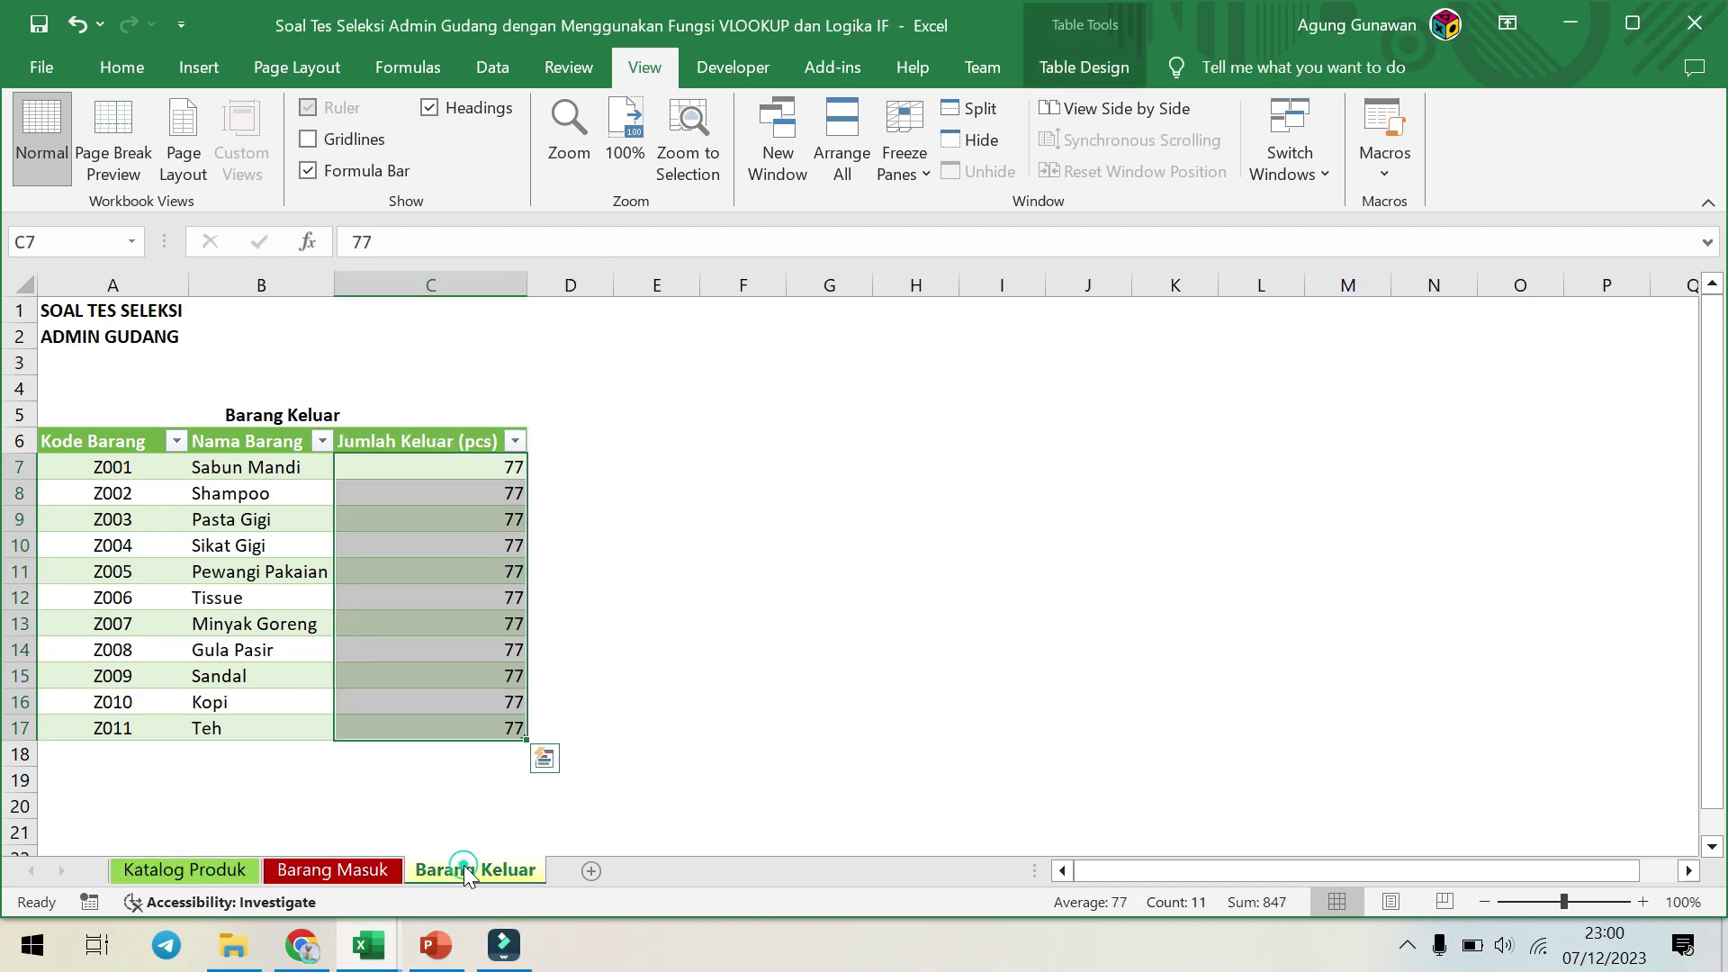
pyautogui.click(183, 870)
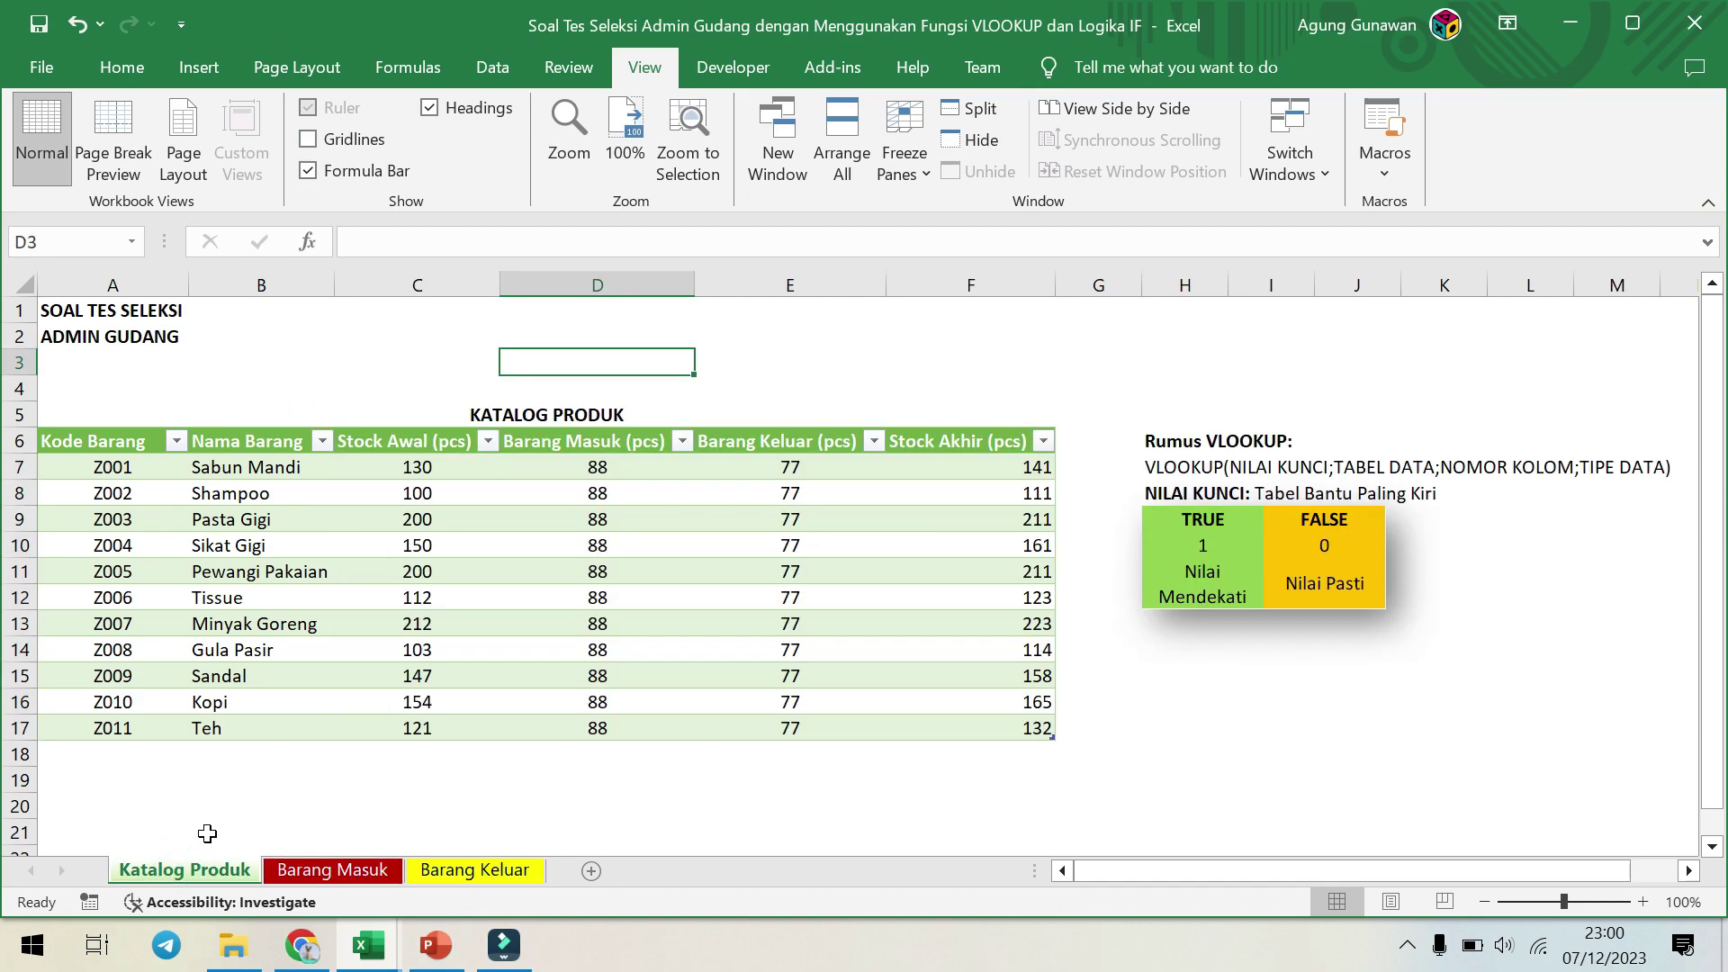